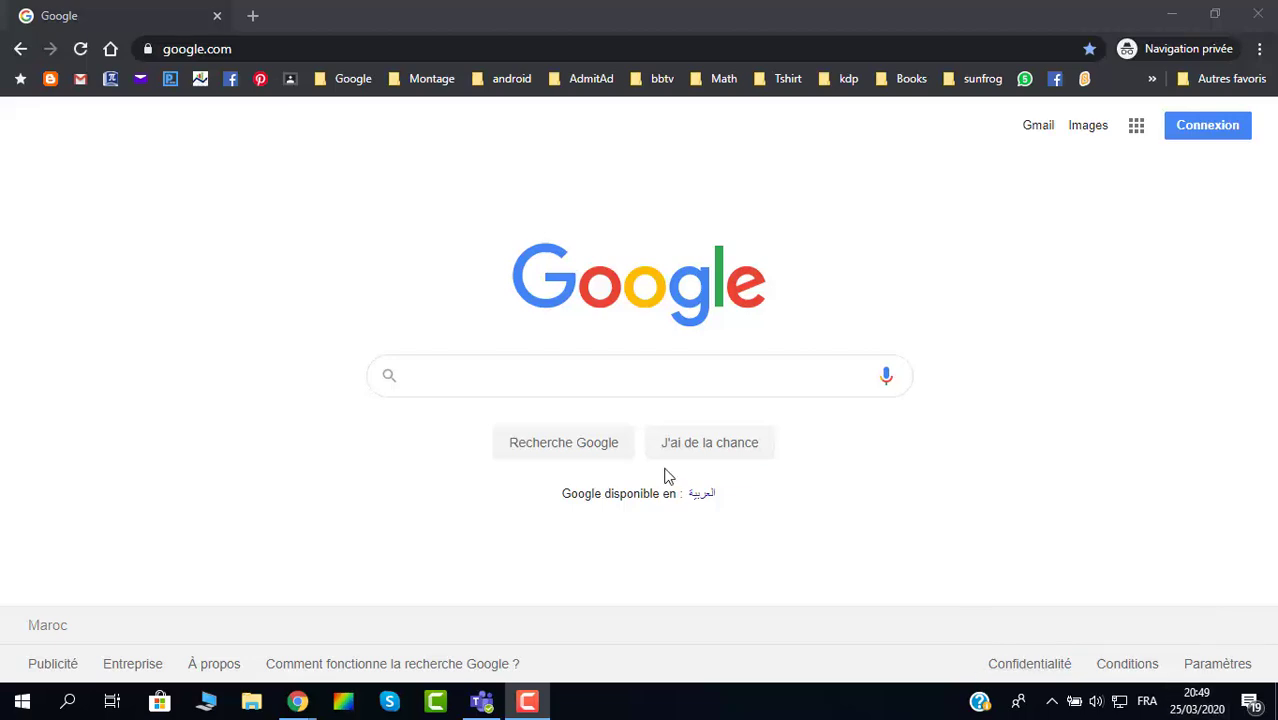
Step: Search Google for 'google classroom' and browse the results
{"action": "left_click", "coordinate": [551, 378]}
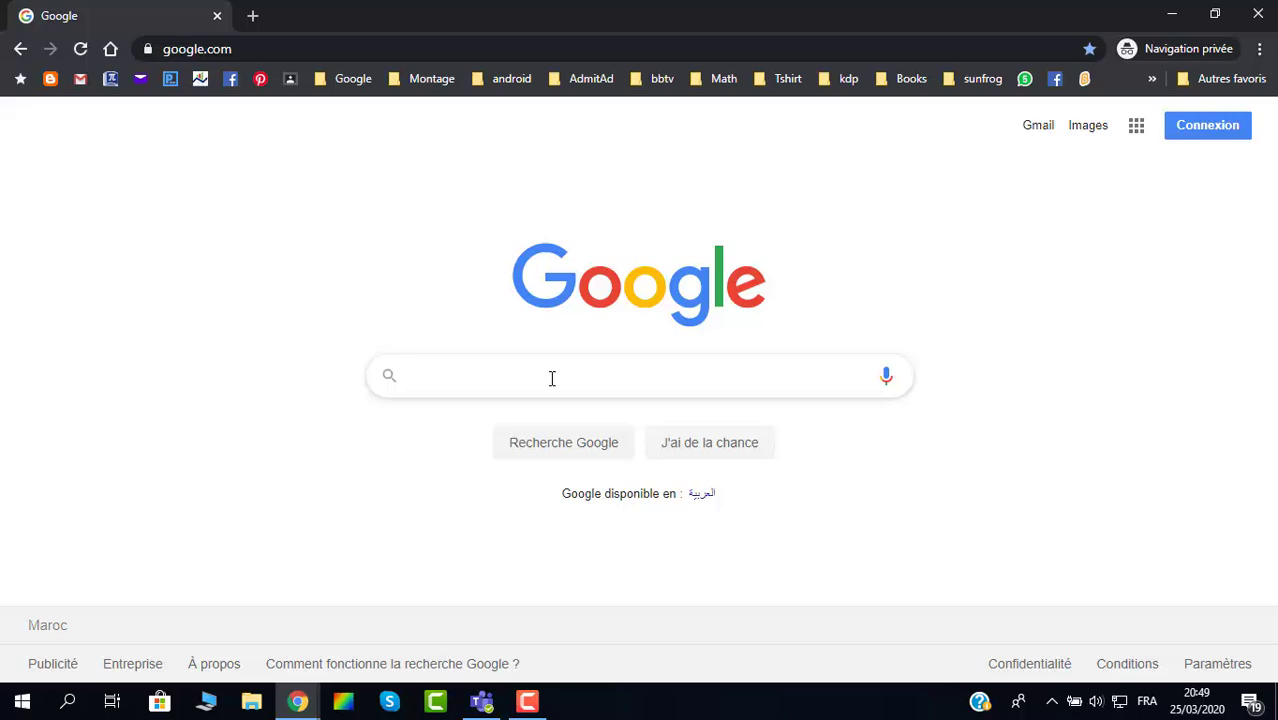
{"action": "type", "text": "goog"}
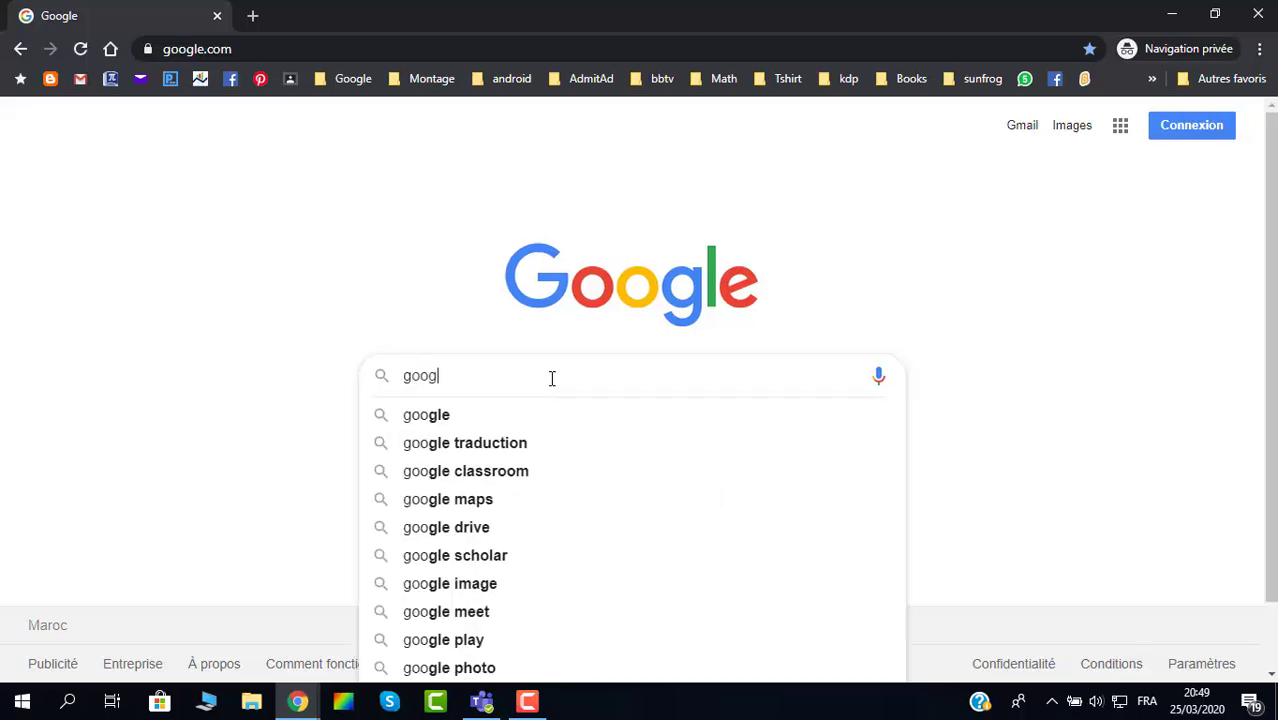
{"action": "type", "text": "le class"}
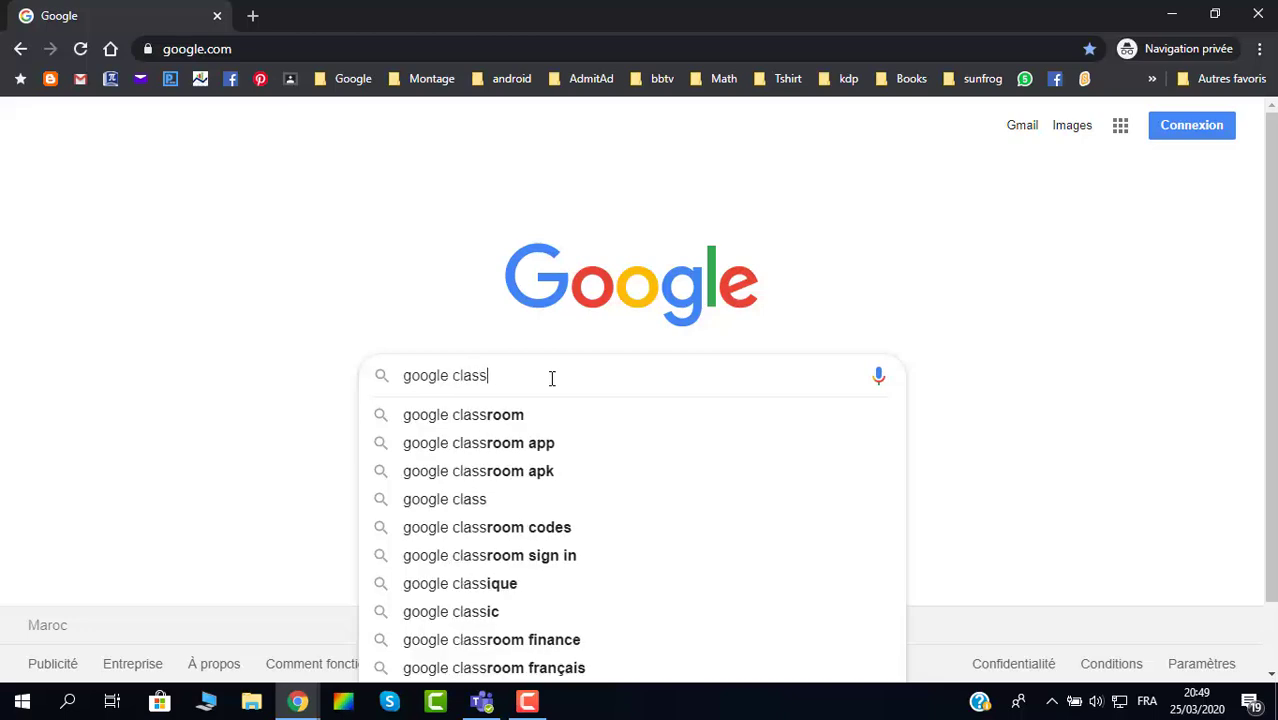
{"action": "type", "text": "room"}
{"action": "key", "text": "Return"}
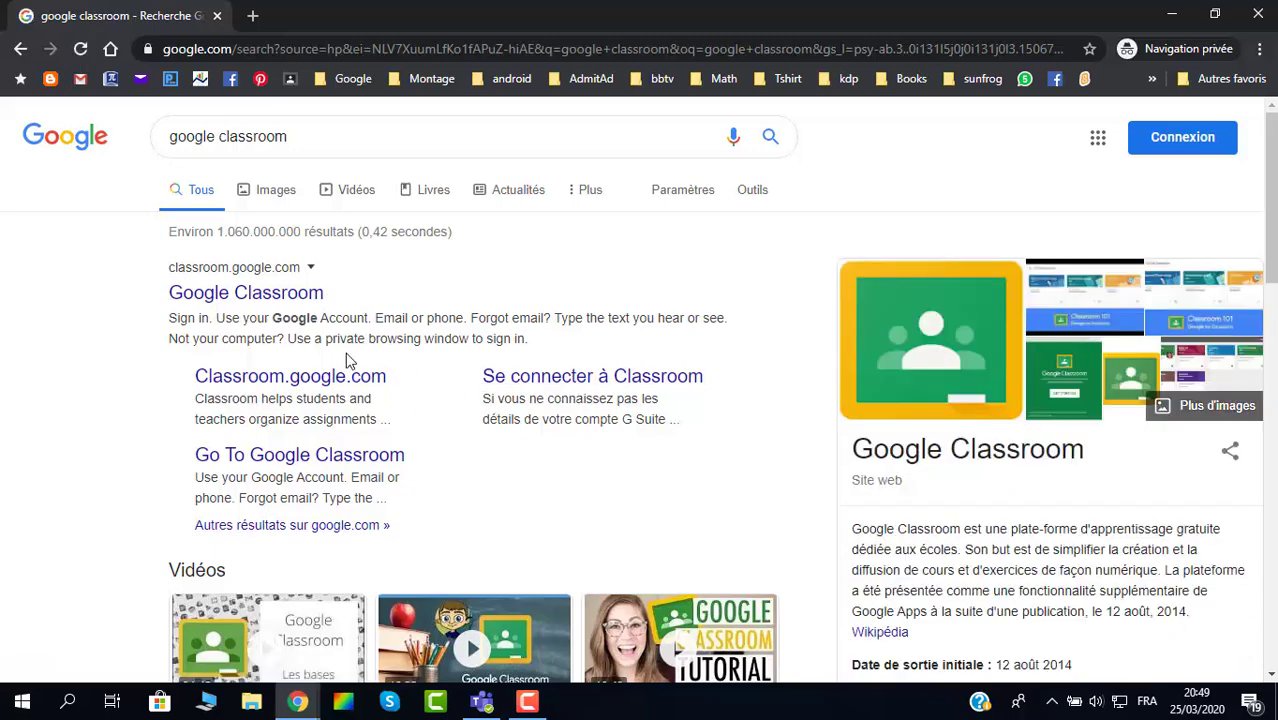
{"action": "scroll", "coordinate": [246, 350], "scroll_direction": "down", "scroll_amount": 1}
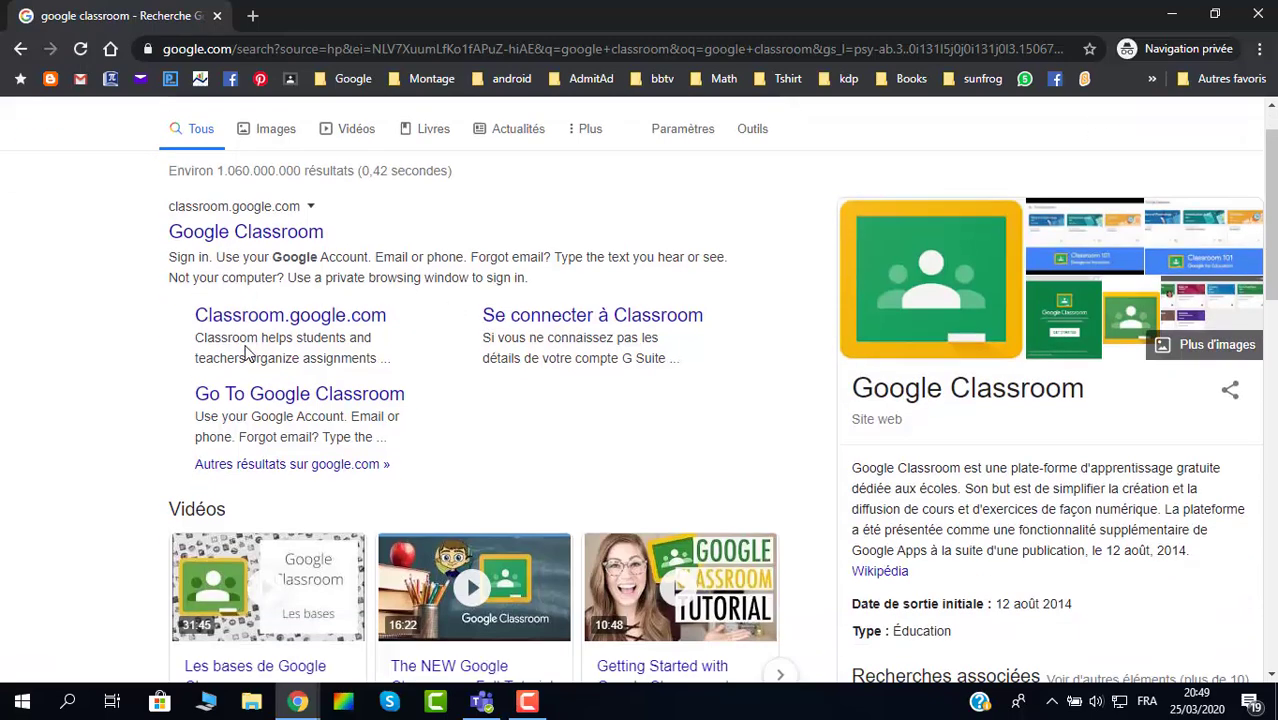
{"action": "scroll", "coordinate": [262, 352], "scroll_direction": "down", "scroll_amount": 2}
{"action": "scroll", "coordinate": [348, 354], "scroll_direction": "up", "scroll_amount": 2}
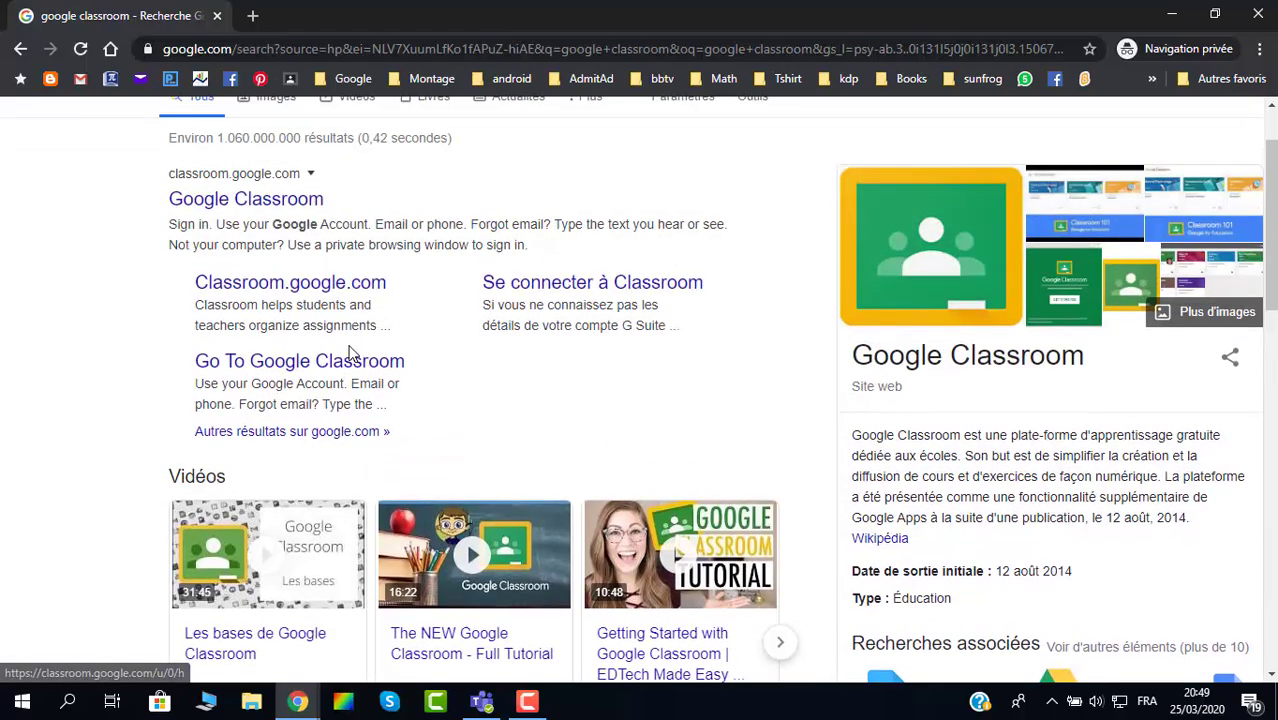
{"action": "scroll", "coordinate": [349, 352], "scroll_direction": "down", "scroll_amount": 3}
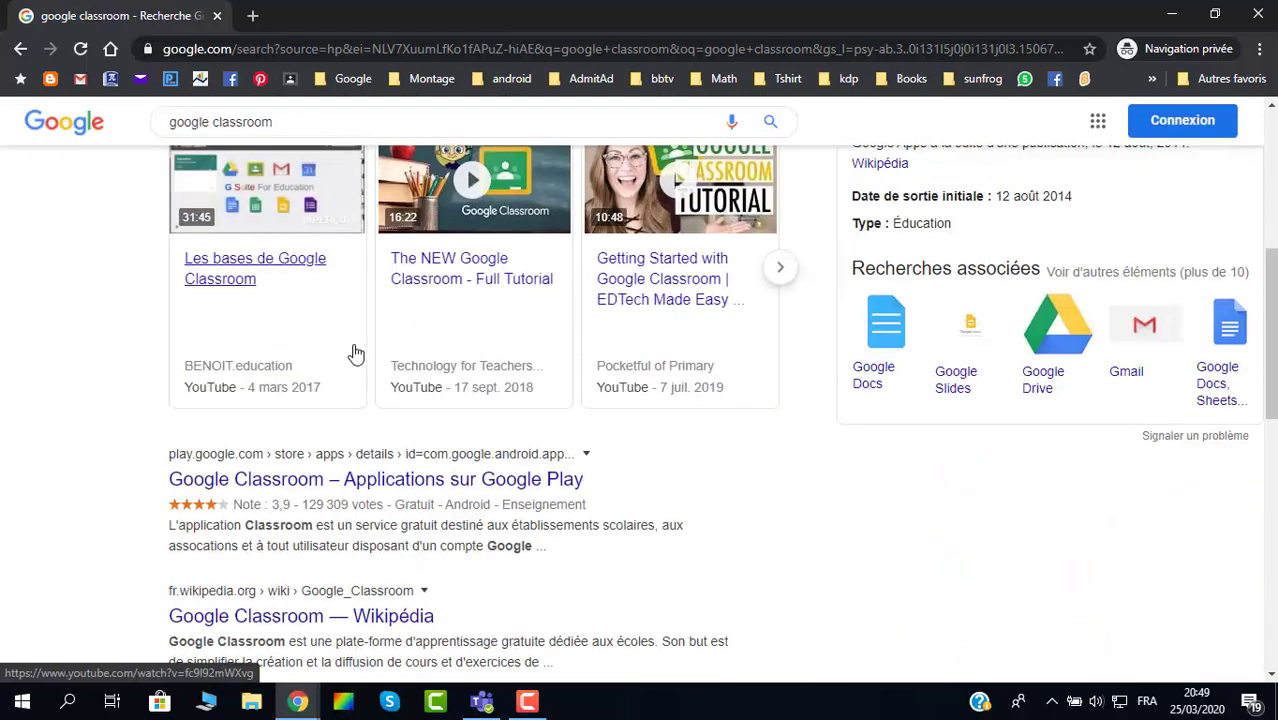
{"action": "scroll", "coordinate": [355, 352], "scroll_direction": "up", "scroll_amount": 4}
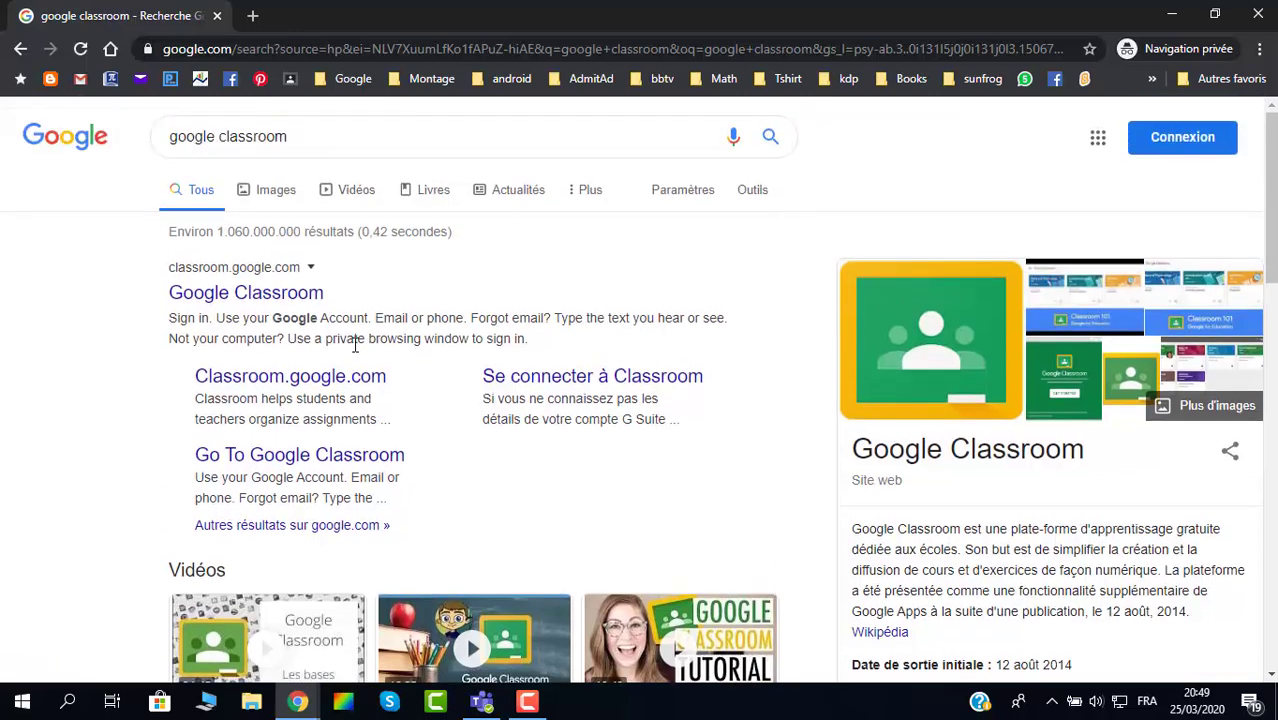
{"action": "scroll", "coordinate": [355, 345], "scroll_direction": "down", "scroll_amount": 5}
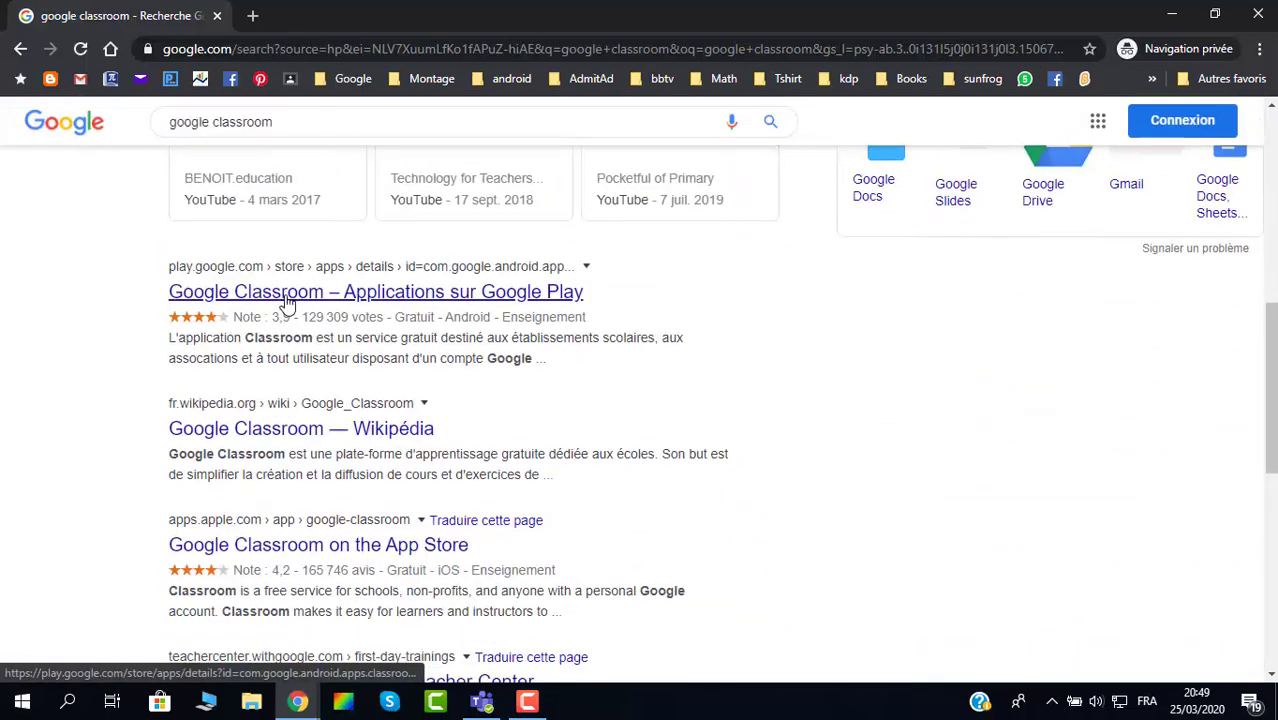
Step: Open the Google Play result in a new tab, view it, then close it
{"action": "right_click", "coordinate": [285, 300]}
{"action": "left_click", "coordinate": [300, 309]}
{"action": "left_click", "coordinate": [323, 20]}
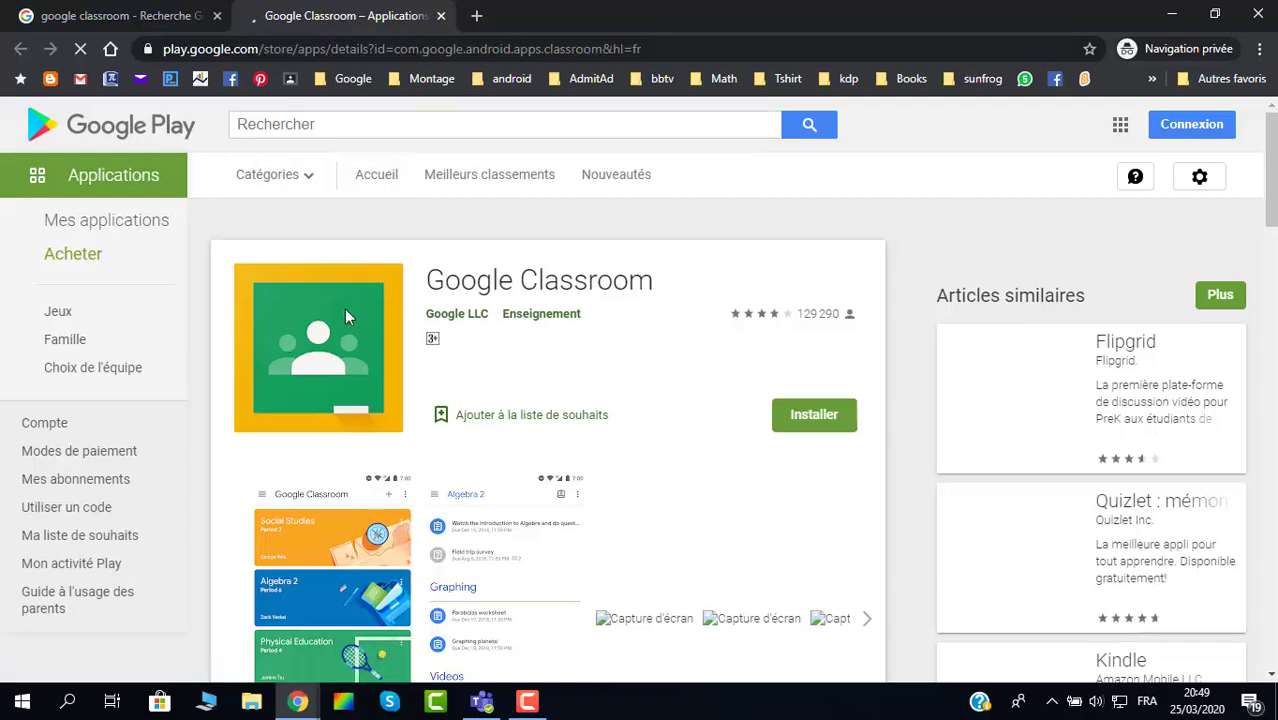
{"action": "key", "text": "ctrl+w"}
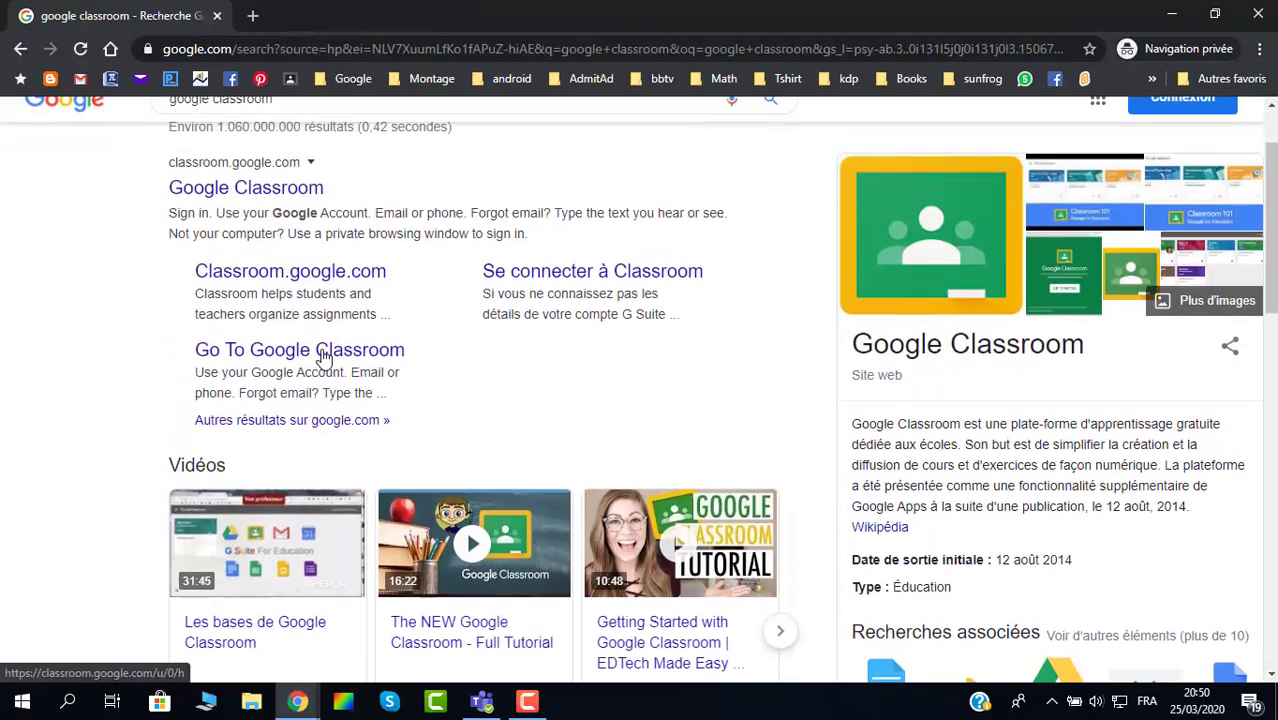
{"action": "scroll", "coordinate": [323, 358], "scroll_direction": "up", "scroll_amount": 1}
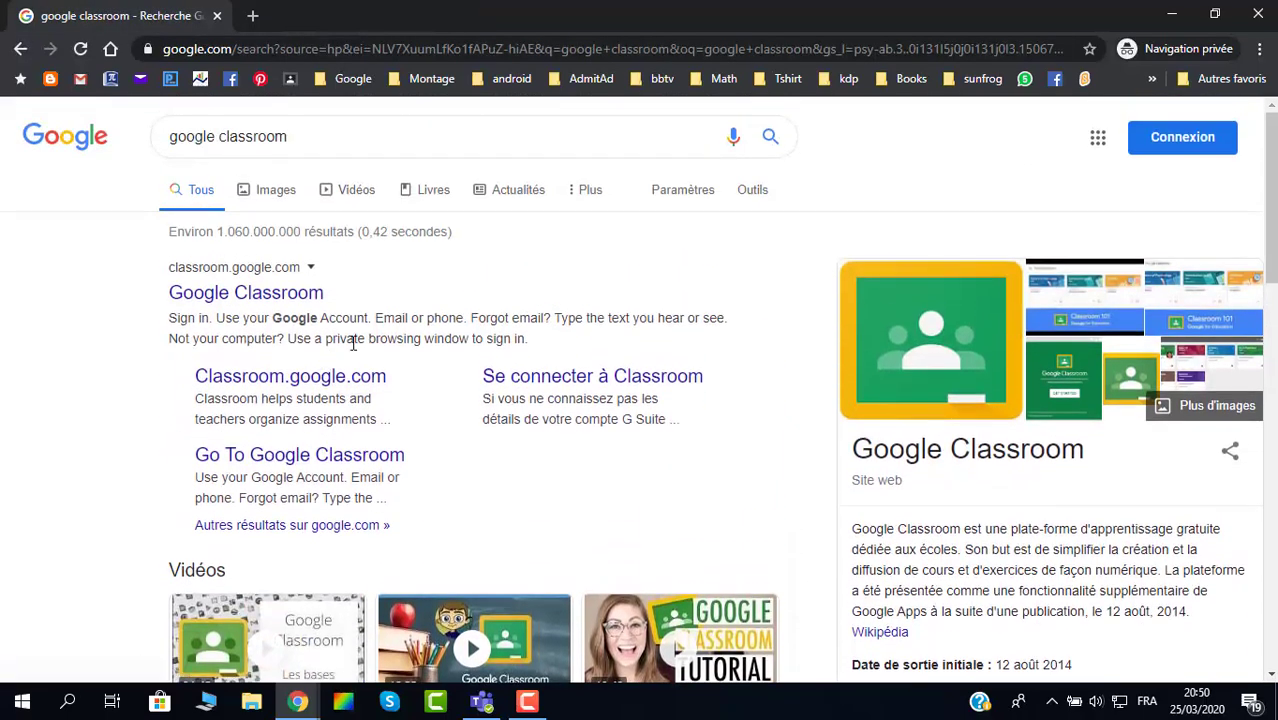
Step: Open the Google Classroom result and sign in with the saved account and its password
{"action": "left_click", "coordinate": [250, 293]}
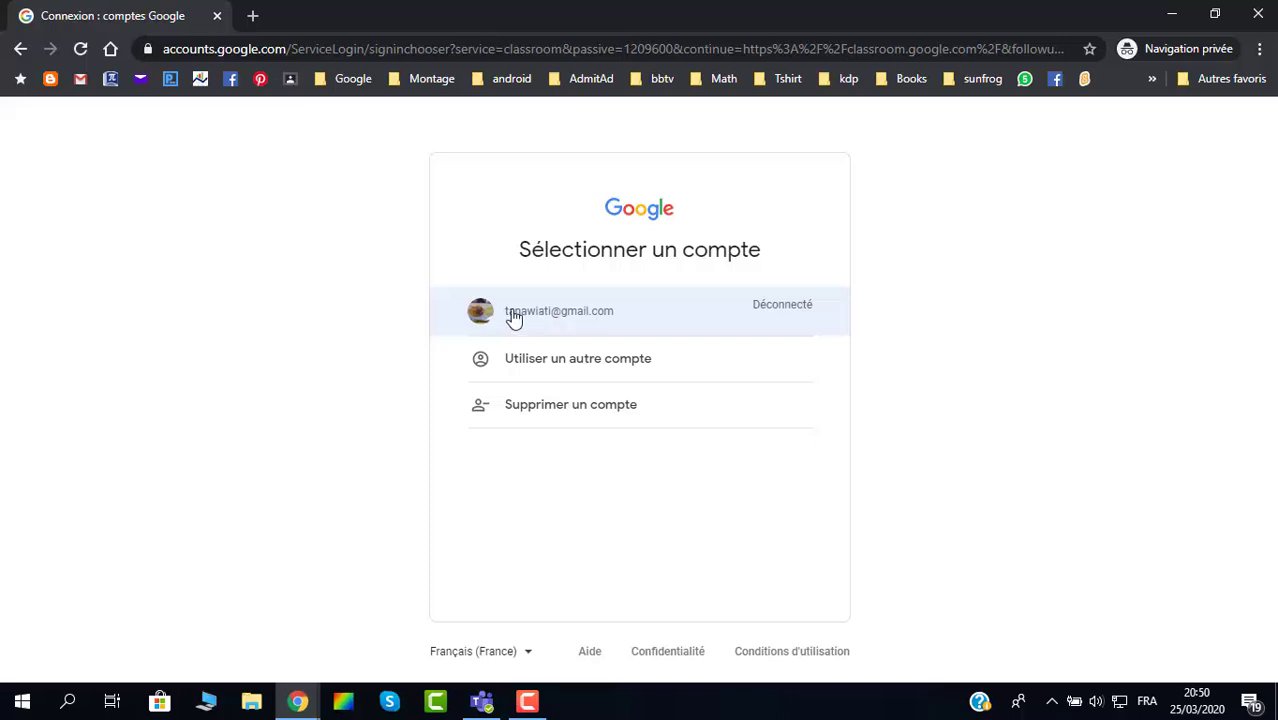
{"action": "left_click", "coordinate": [570, 322]}
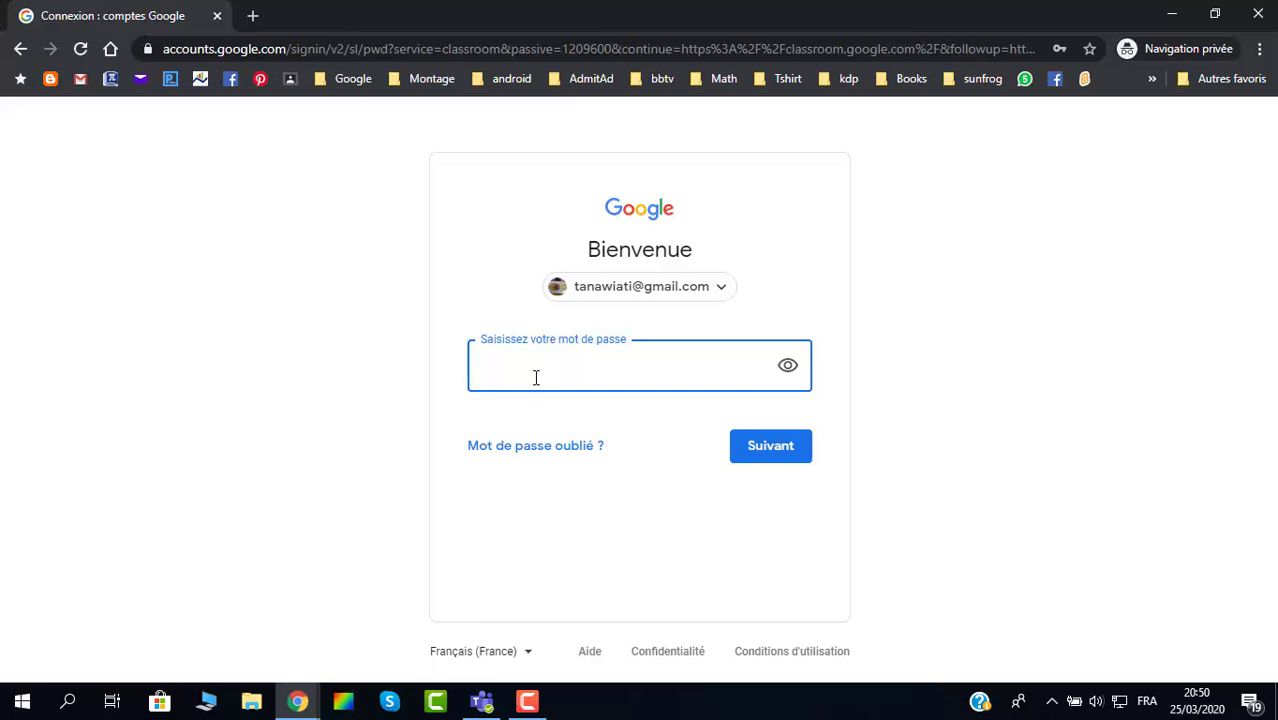
{"action": "type", "text": "•••••••••••"}
{"action": "left_click", "coordinate": [784, 452]}
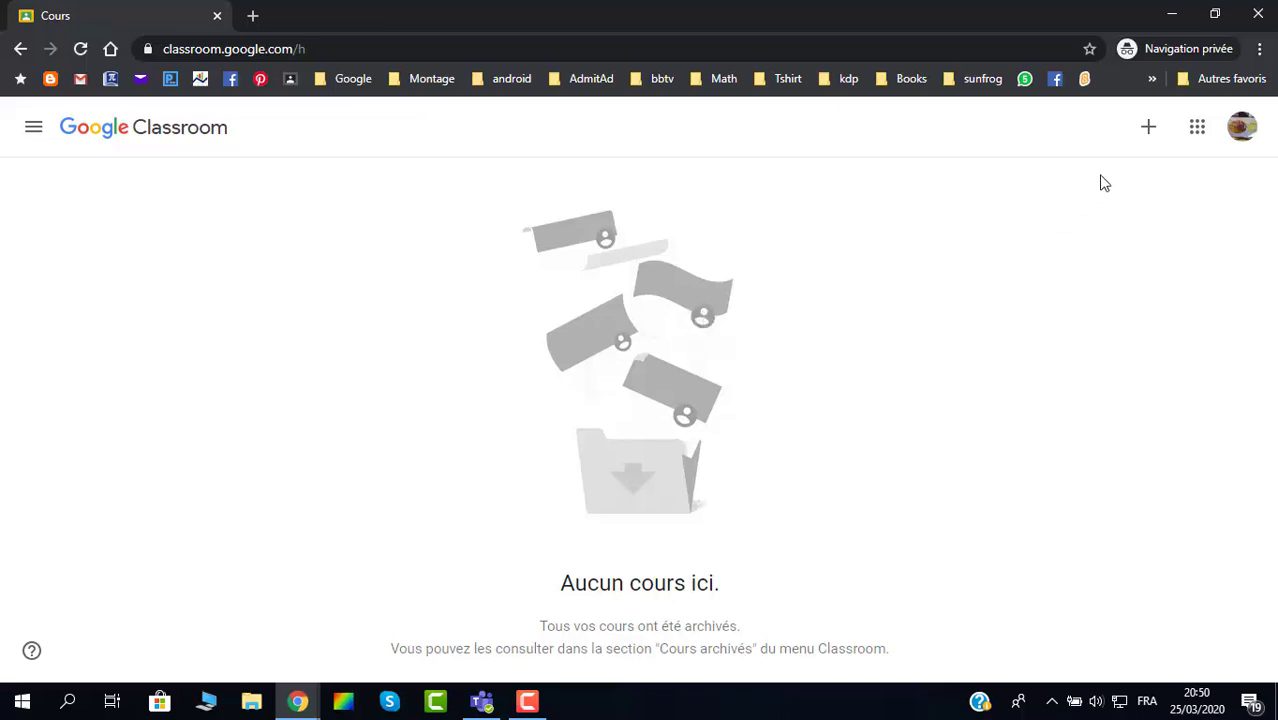
Step: Start creating a new course, confirming Classroom isn't used in a school
{"action": "left_click", "coordinate": [1148, 130]}
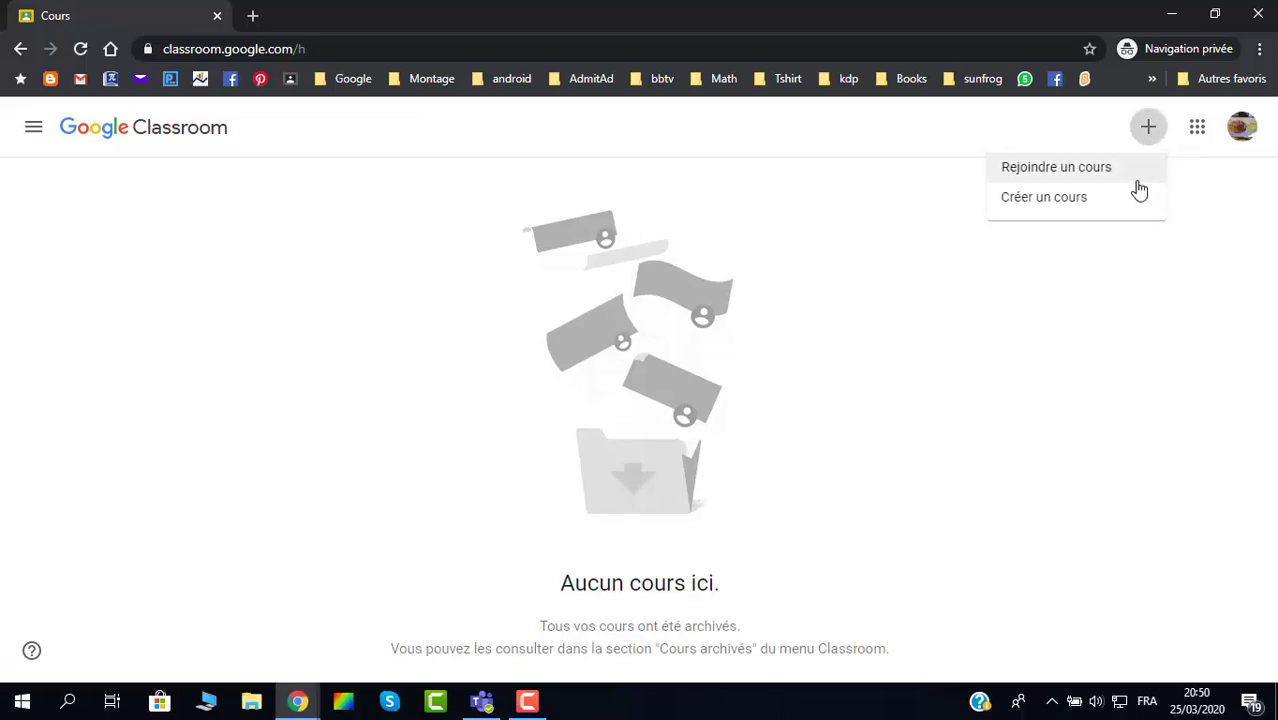
{"action": "left_click", "coordinate": [1066, 203]}
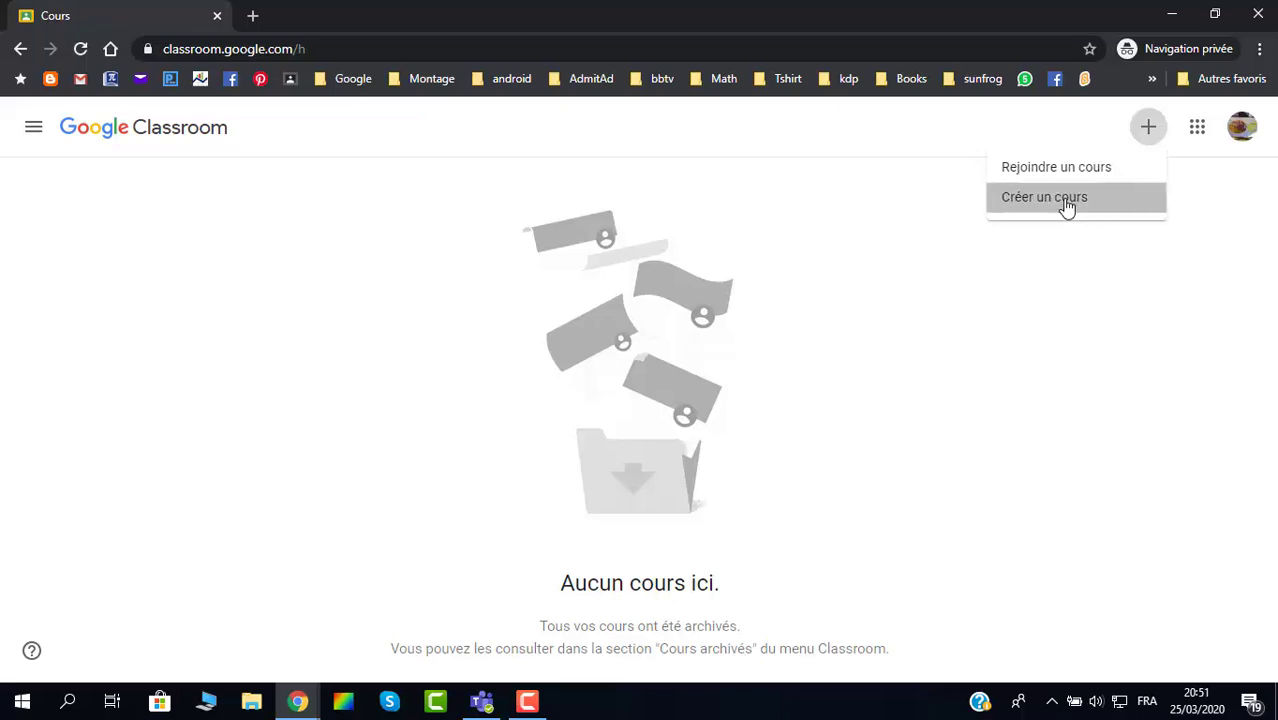
{"action": "scroll", "coordinate": [708, 333], "scroll_direction": "down", "scroll_amount": 1}
{"action": "scroll", "coordinate": [708, 333], "scroll_direction": "down", "scroll_amount": 2}
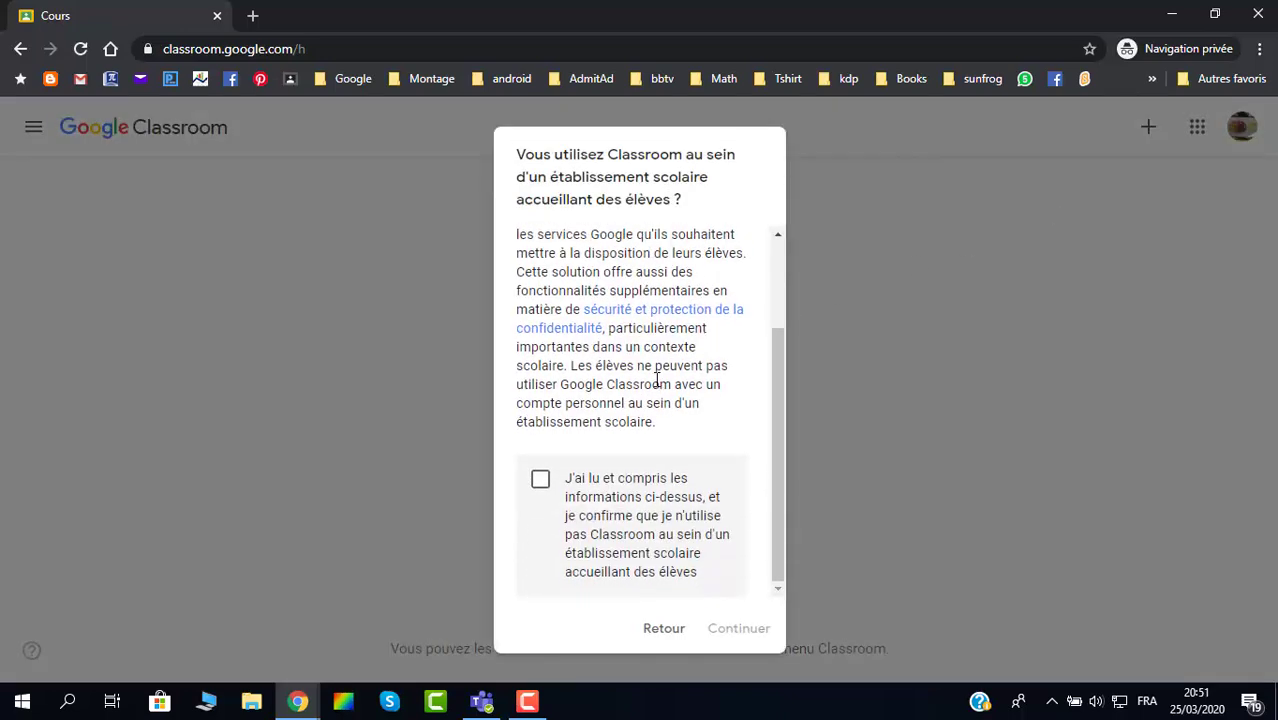
{"action": "left_click", "coordinate": [540, 479]}
{"action": "left_click", "coordinate": [717, 627]}
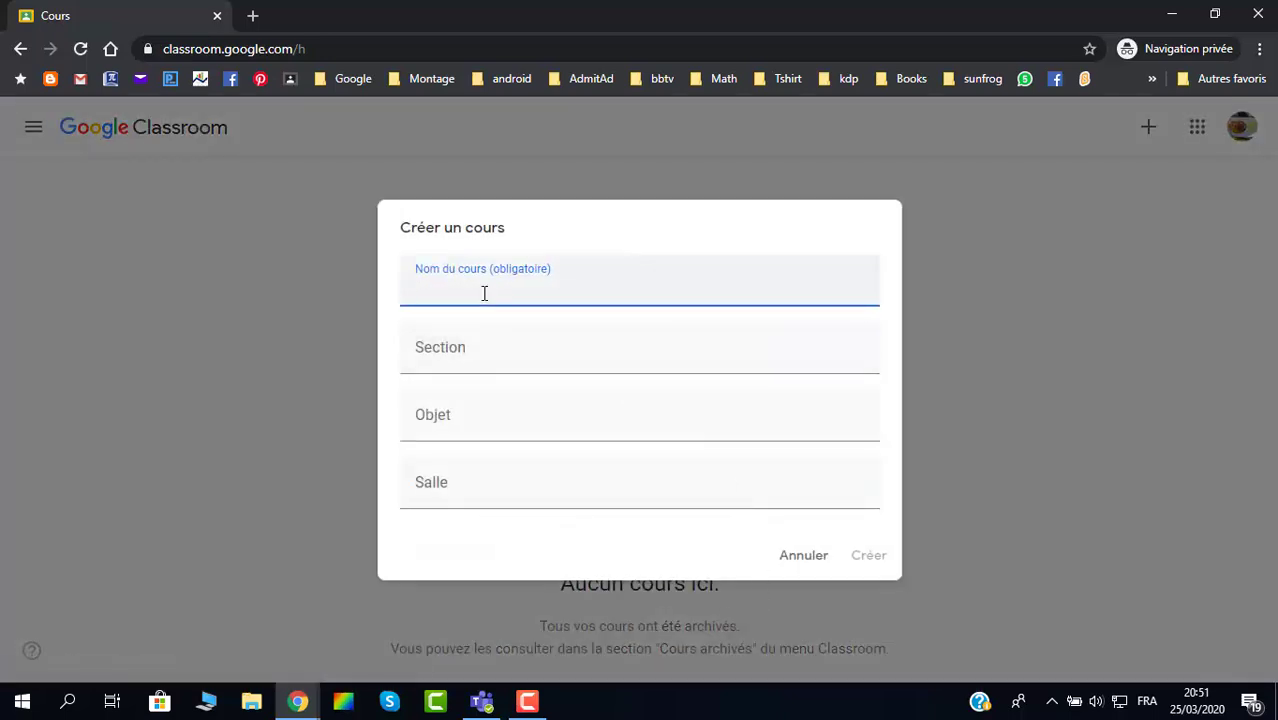
Step: Name the course ثالثة اعدادي with section الرياضيات and create it
{"action": "type", "text": "ehg"}
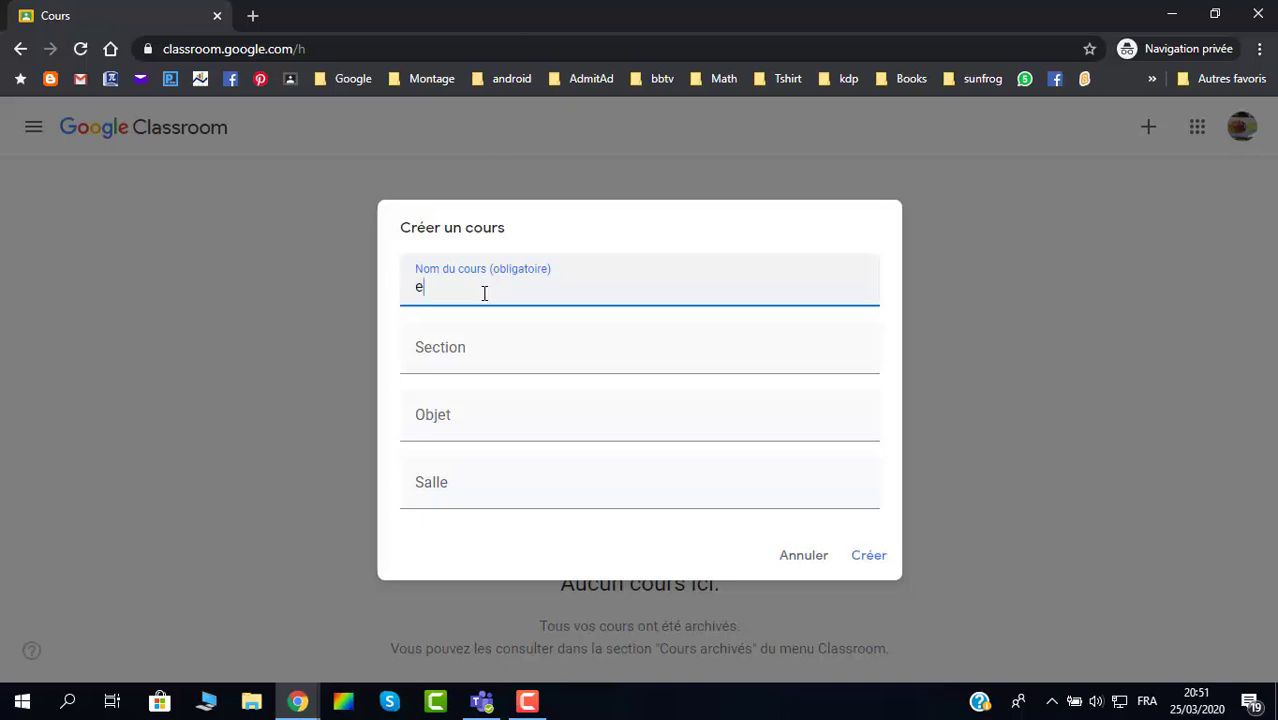
{"action": "key", "text": "BackSpace"}
{"action": "key", "text": "BackSpace"}
{"action": "key", "text": "BackSpace"}
{"action": "key", "text": "alt+shift"}
{"action": "type", "text": "ثالثة اعدادي"}
{"action": "left_click", "coordinate": [504, 346]}
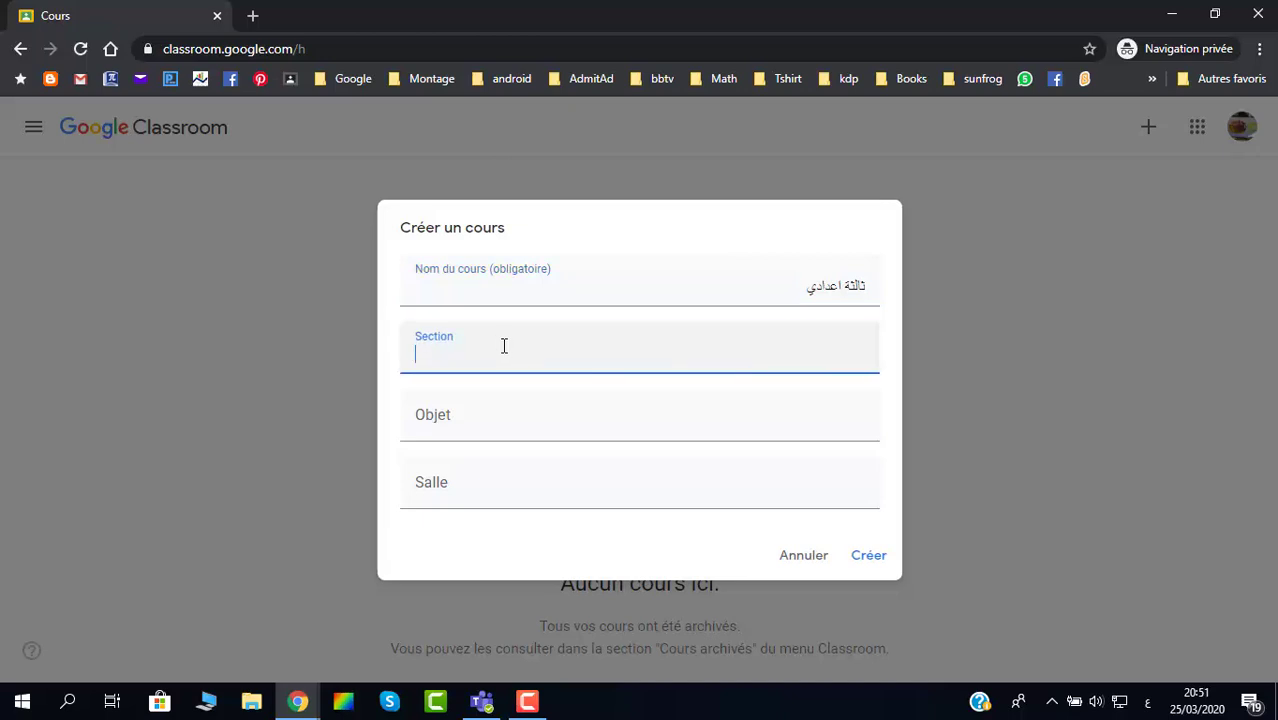
{"action": "type", "text": "الرياضيات"}
{"action": "left_click", "coordinate": [464, 444]}
{"action": "left_click", "coordinate": [476, 487]}
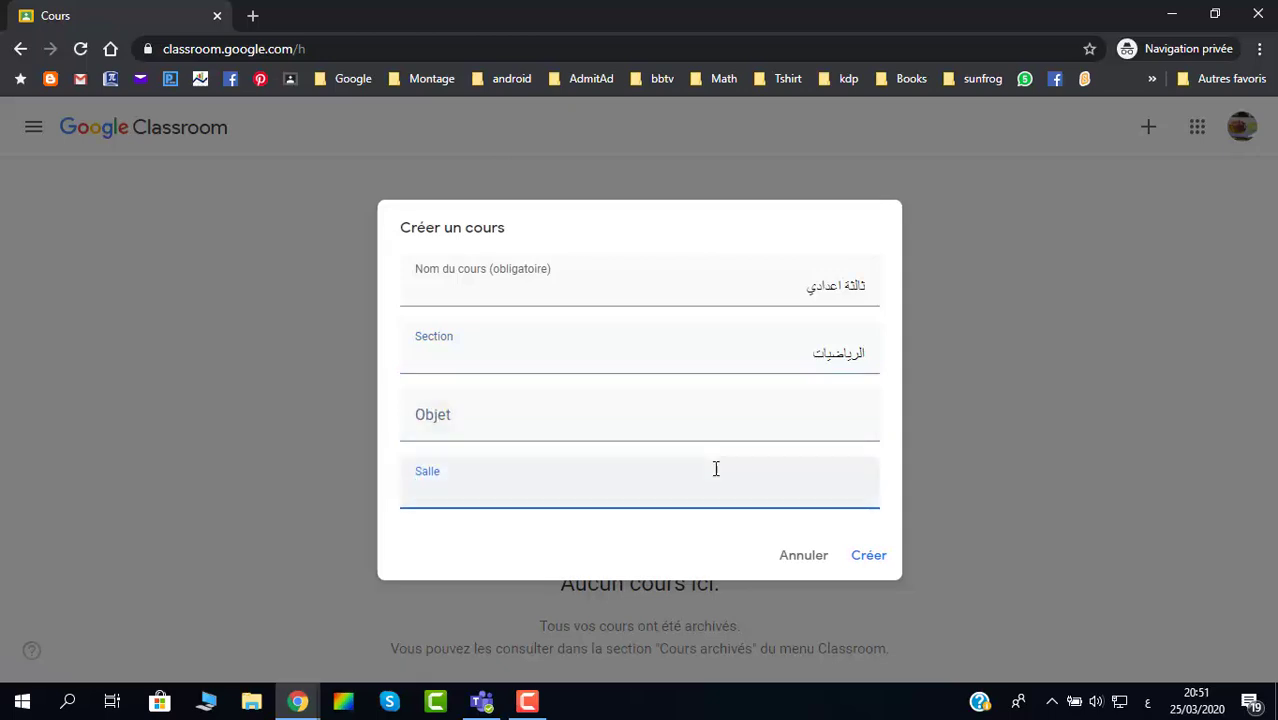
{"action": "double_click", "coordinate": [810, 284]}
{"action": "double_click", "coordinate": [807, 340]}
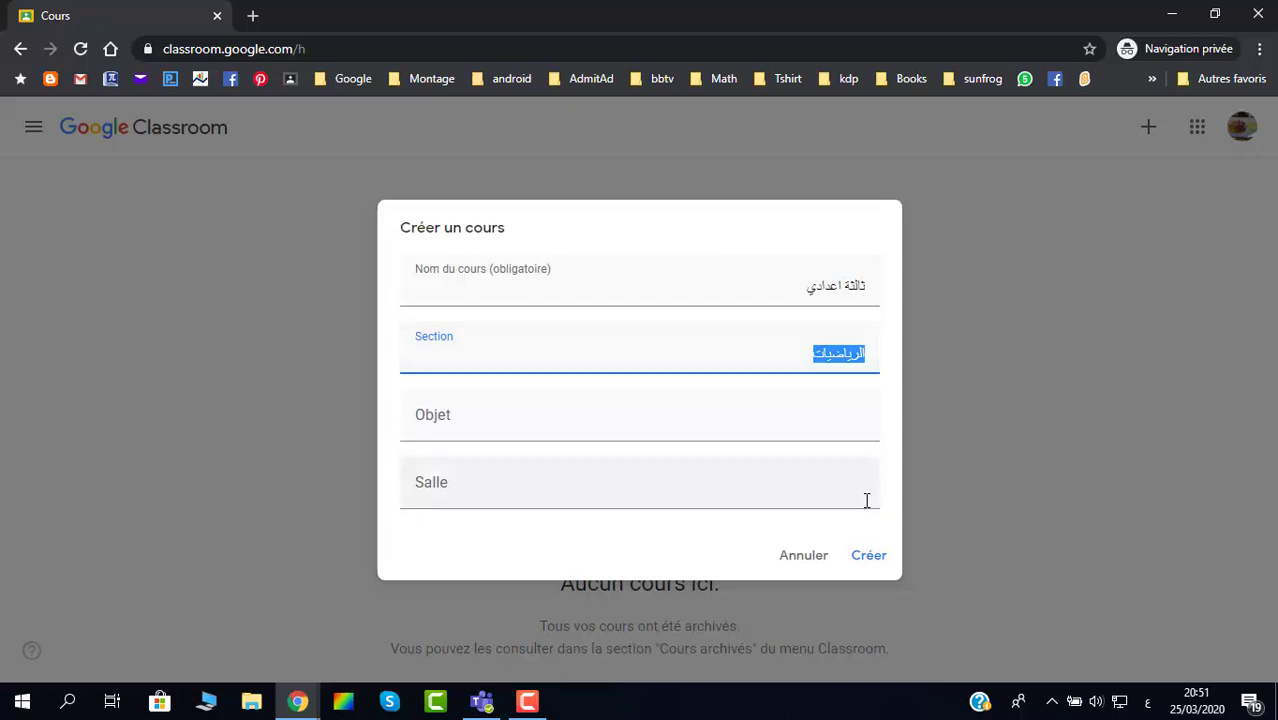
{"action": "left_click", "coordinate": [868, 558]}
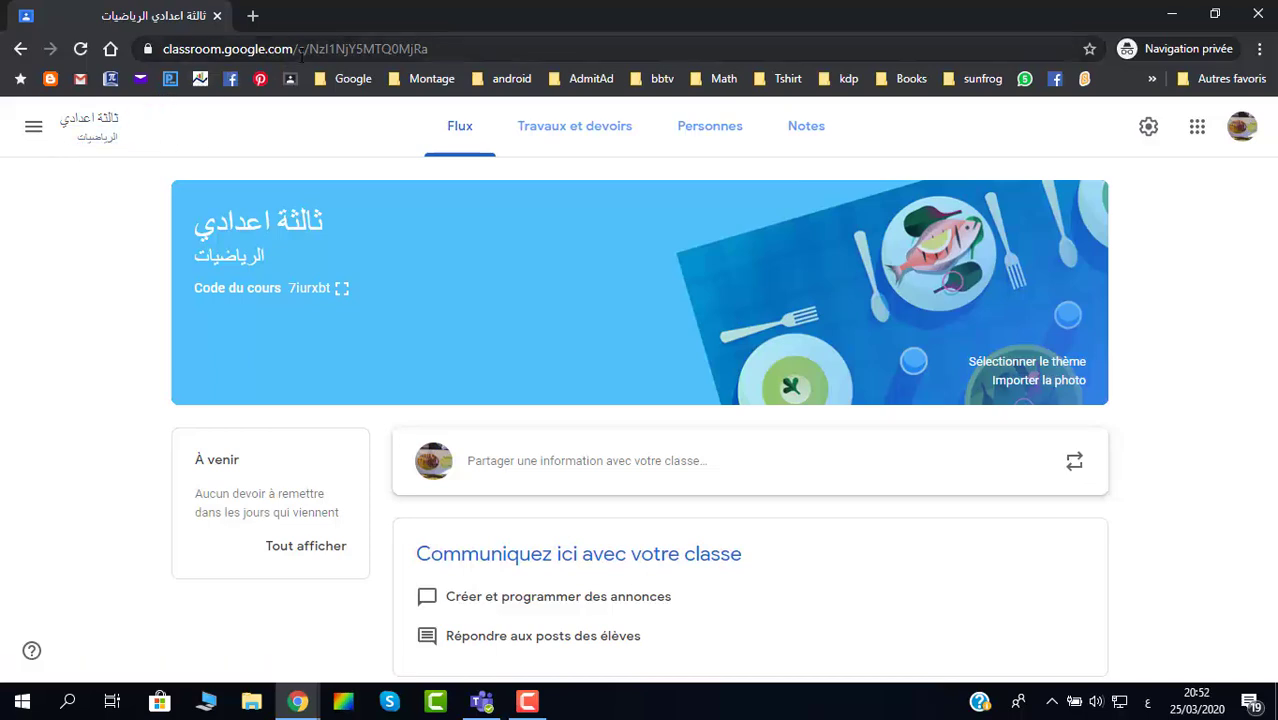
Step: Return to the Classroom home page and start another course, confirming non-school use
{"action": "left_click_drag", "start_coordinate": [298, 49], "coordinate": [438, 55]}
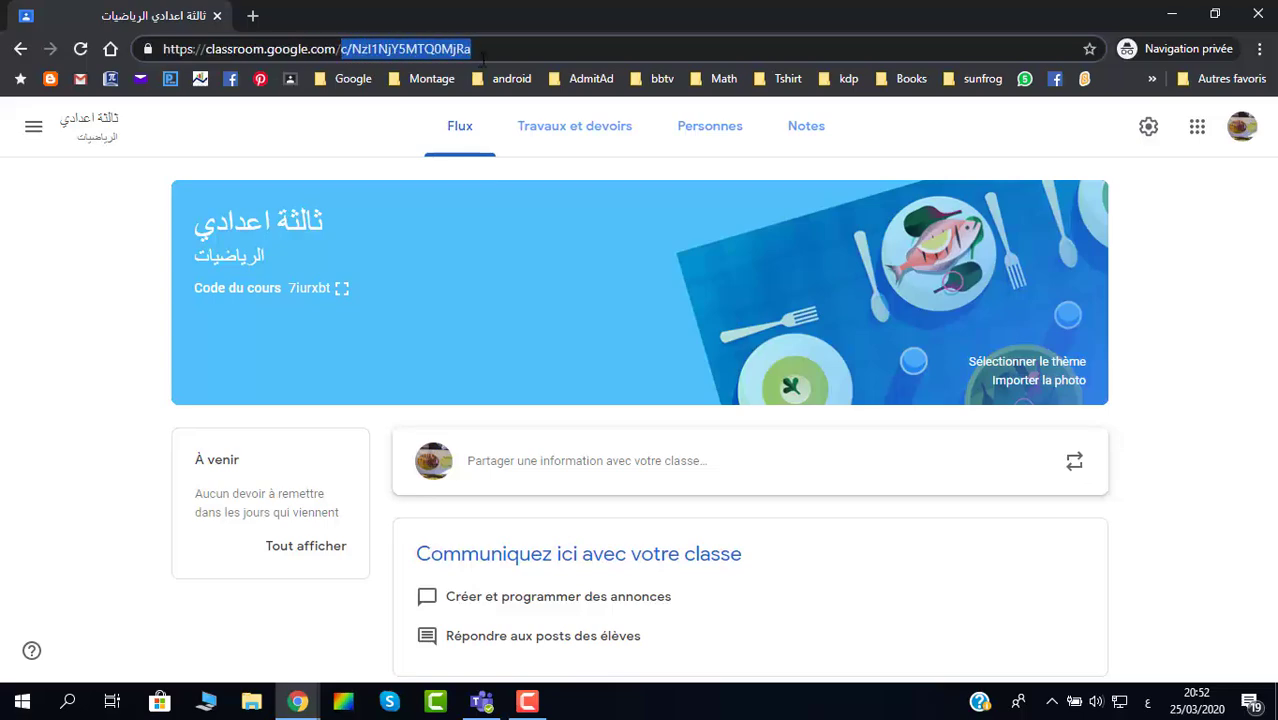
{"action": "key", "text": "BackSpace"}
{"action": "key", "text": "Return"}
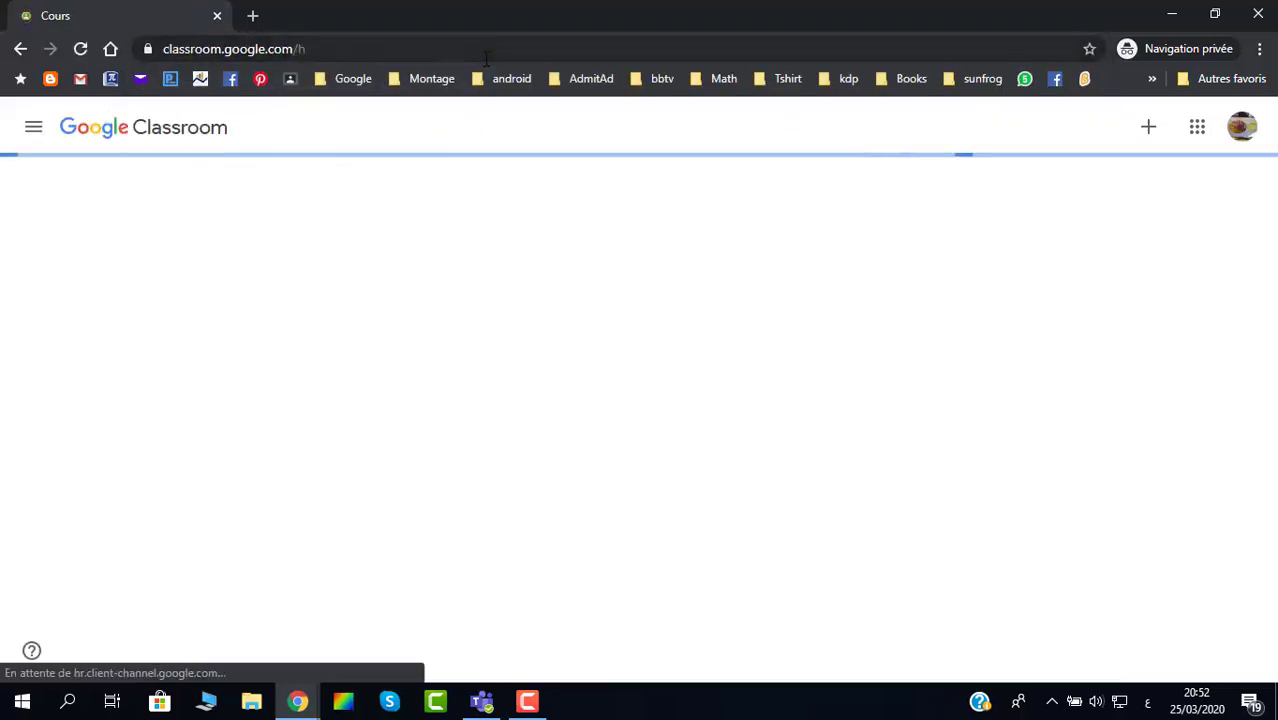
{"action": "left_click", "coordinate": [1145, 133]}
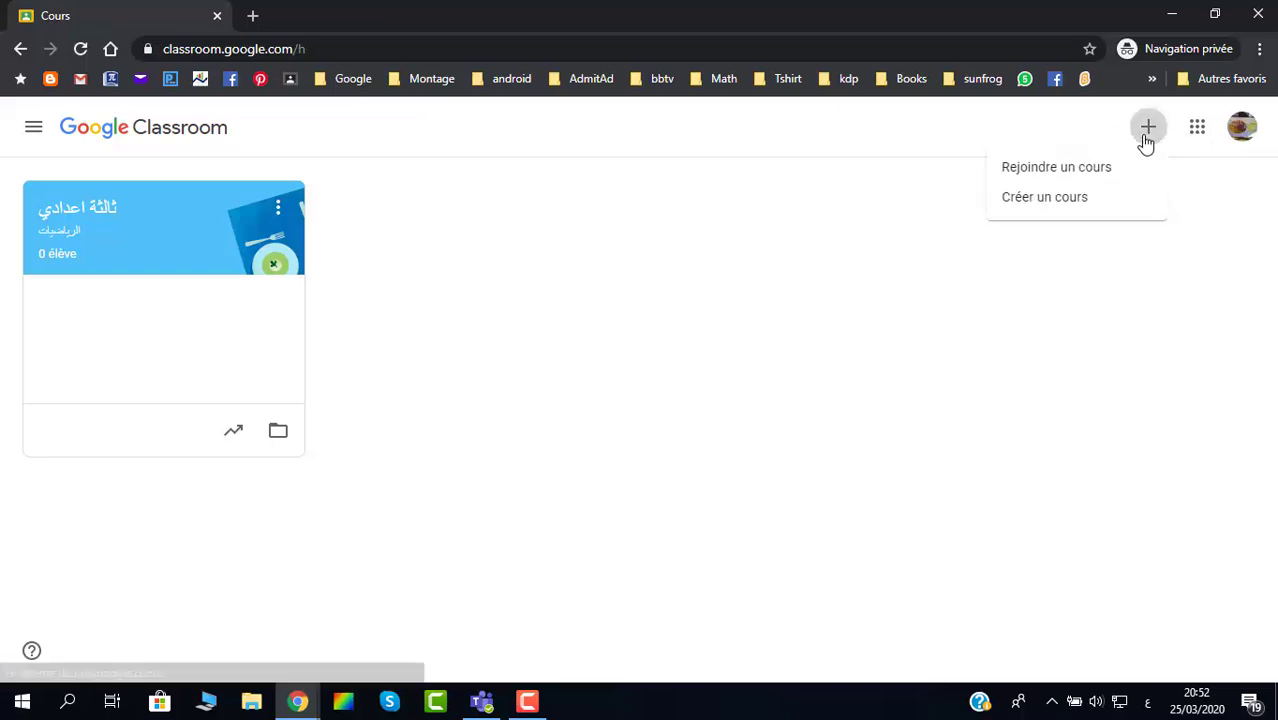
{"action": "left_click", "coordinate": [1060, 198]}
{"action": "scroll", "coordinate": [627, 463], "scroll_direction": "down", "scroll_amount": 3}
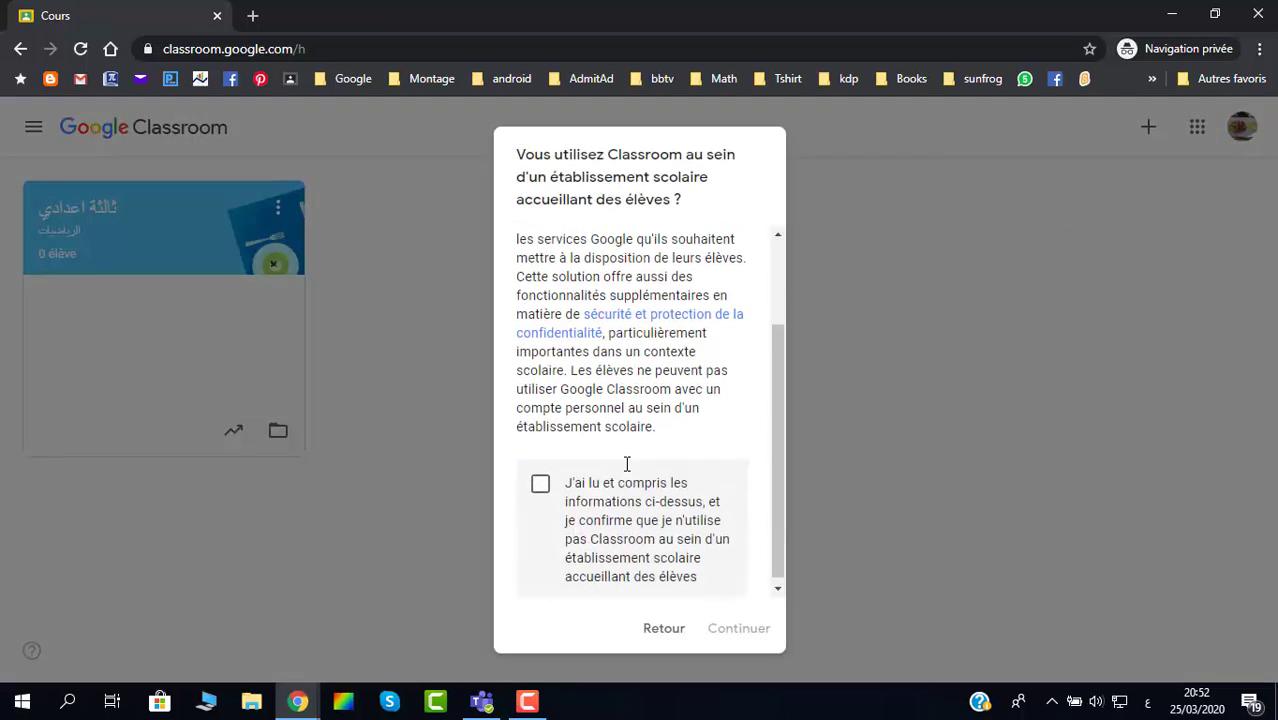
{"action": "left_click", "coordinate": [541, 484]}
{"action": "left_click", "coordinate": [728, 627]}
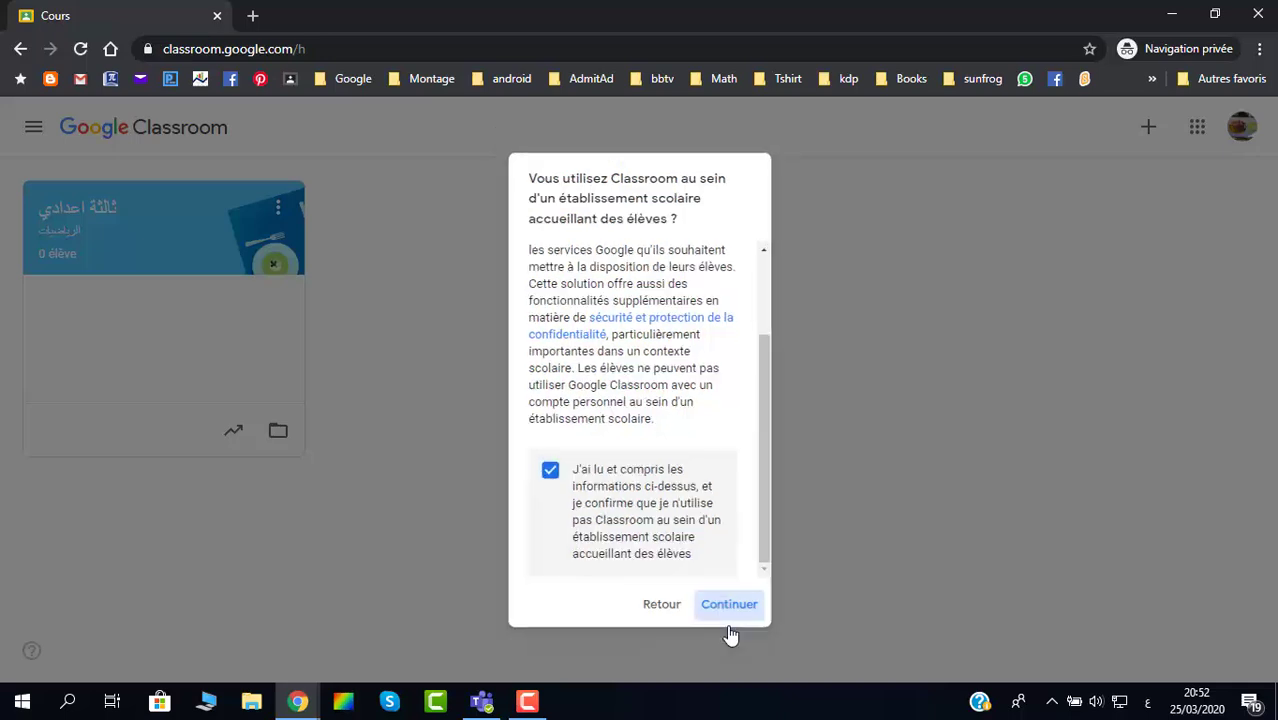
Step: Name the course ثانية اعدادي with section الرياضيات and create it
{"action": "left_click", "coordinate": [515, 292]}
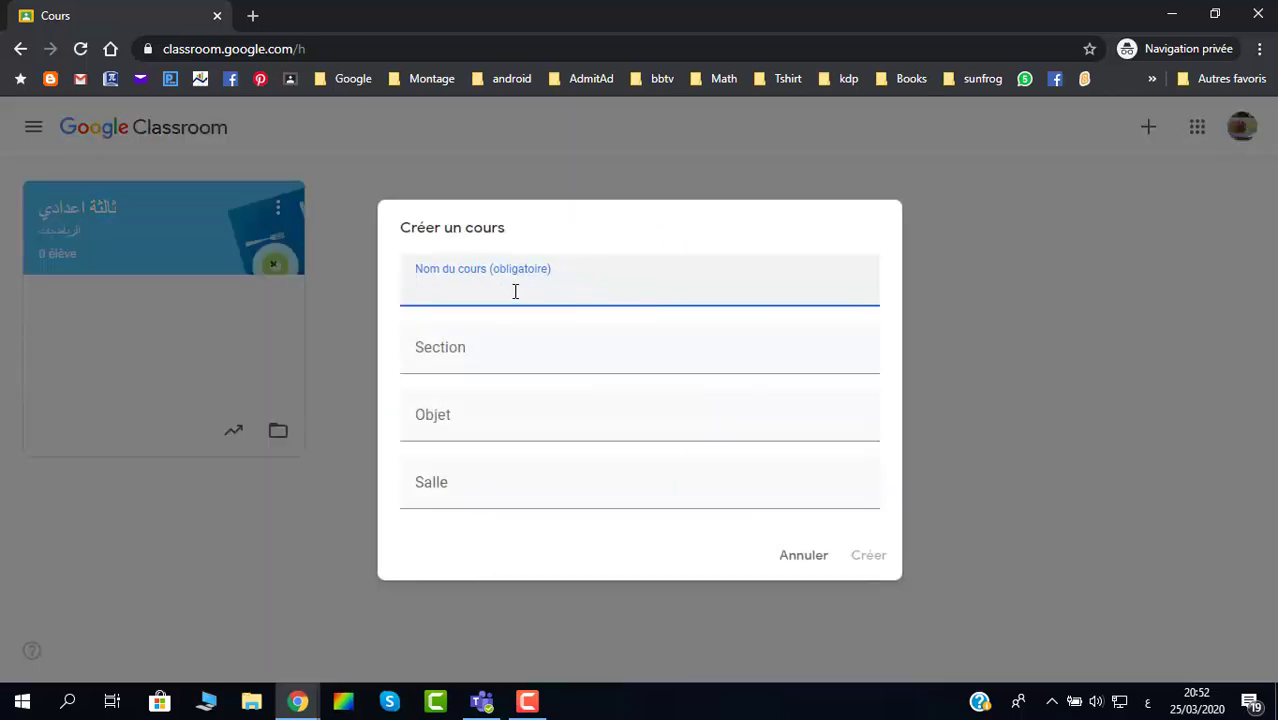
{"action": "type", "text": "ثانية اعدادي"}
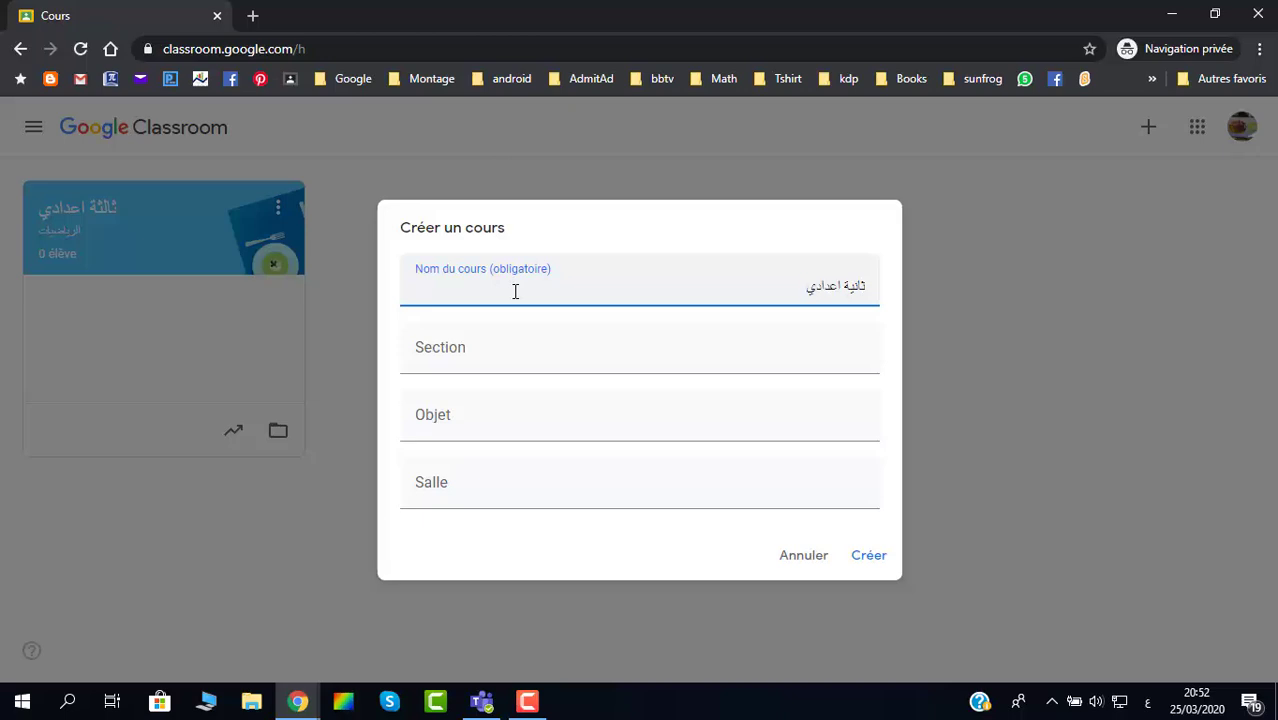
{"action": "left_click", "coordinate": [514, 356]}
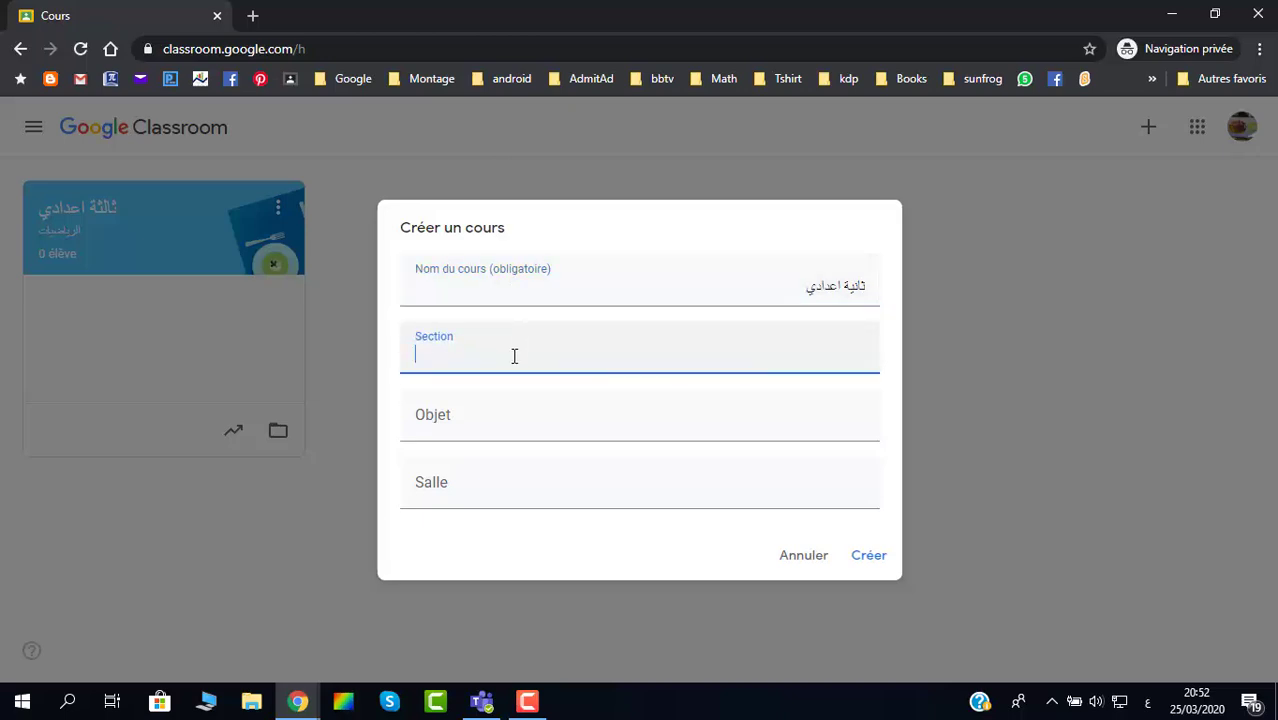
{"action": "type", "text": "الرياضيات"}
{"action": "left_click", "coordinate": [870, 558]}
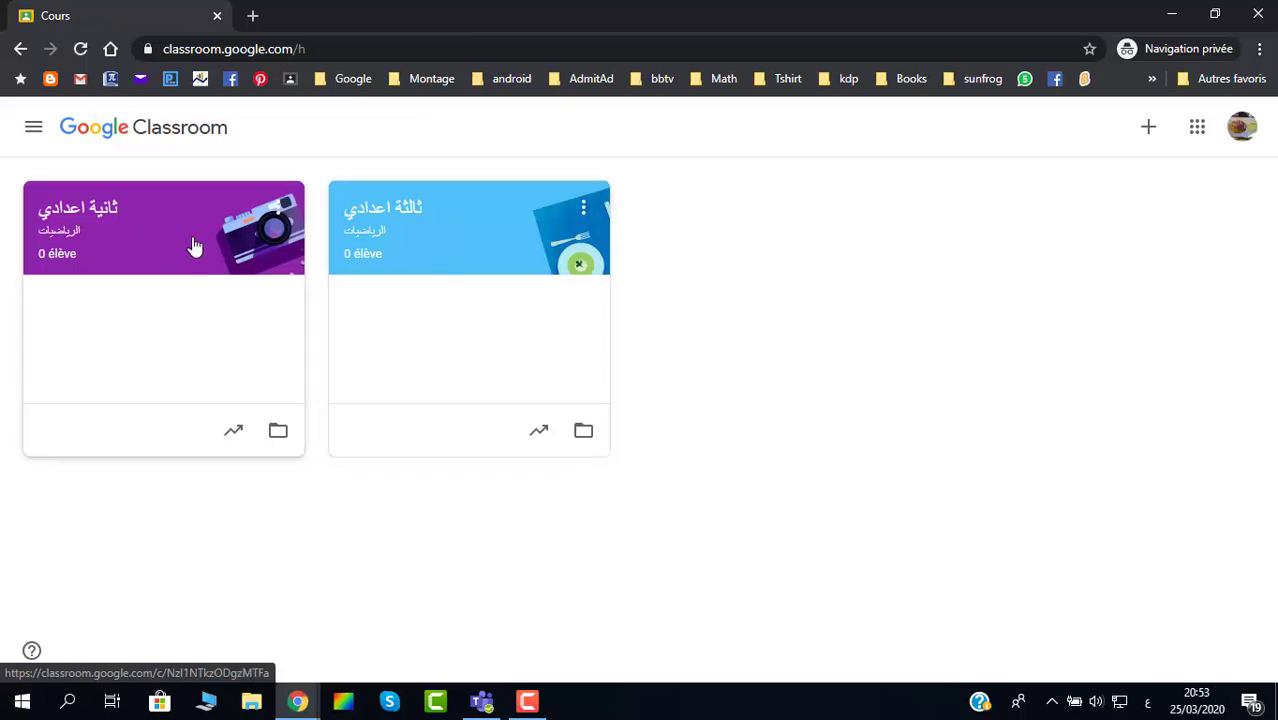
Step: Open the ثالثة اعدادي class and copy its course code
{"action": "left_click", "coordinate": [416, 224]}
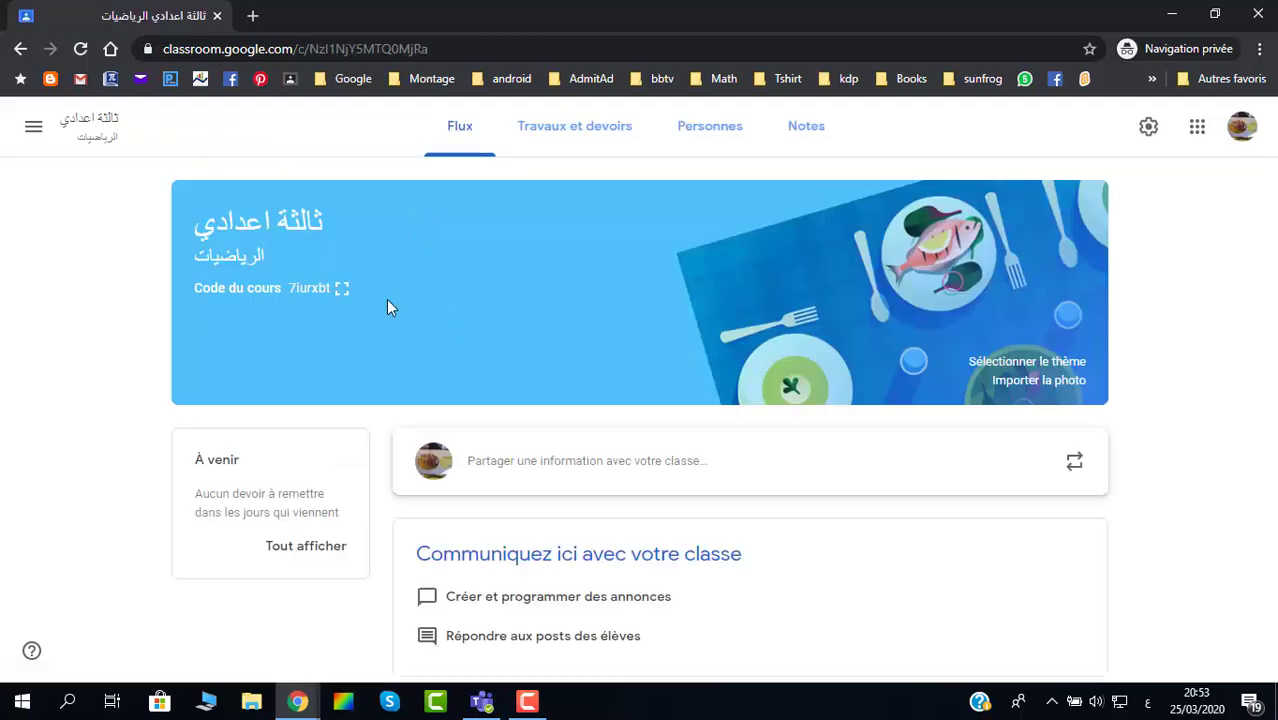
{"action": "double_click", "coordinate": [306, 289]}
{"action": "right_click", "coordinate": [309, 289]}
{"action": "left_click", "coordinate": [326, 298]}
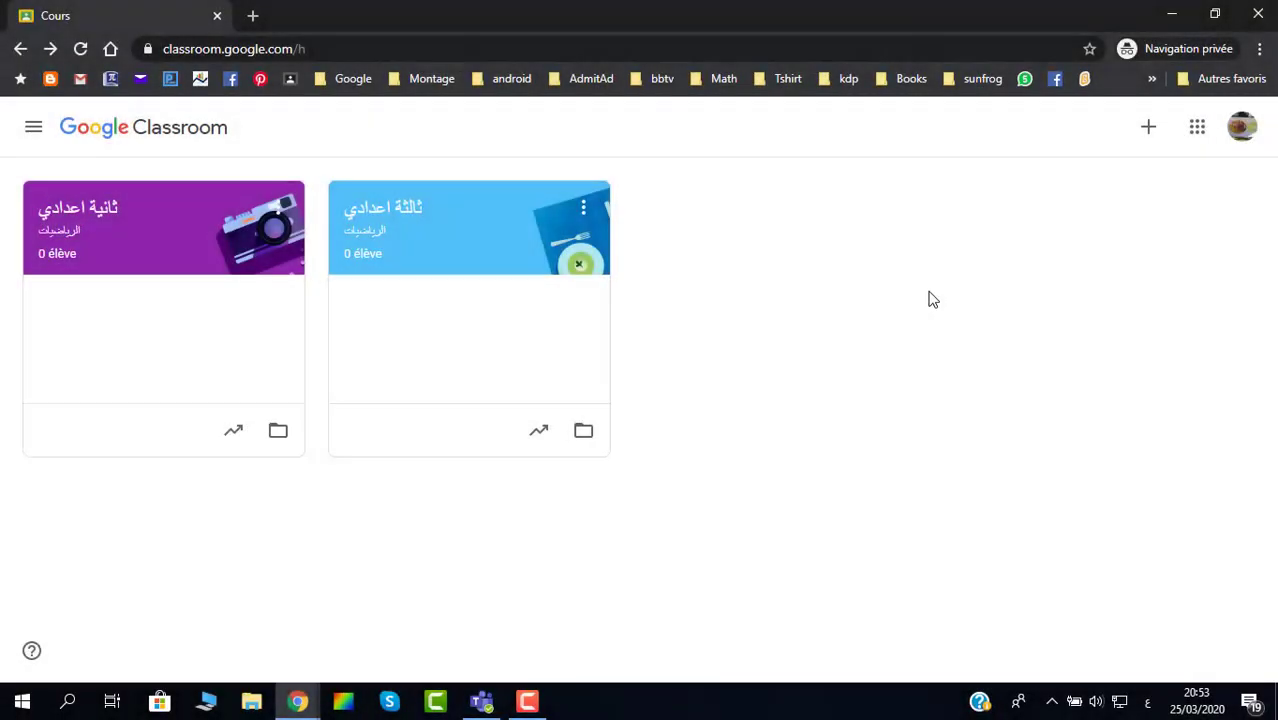
Step: Join a class by pasting the copied course code with Ctrl+V
{"action": "left_click", "coordinate": [1148, 130]}
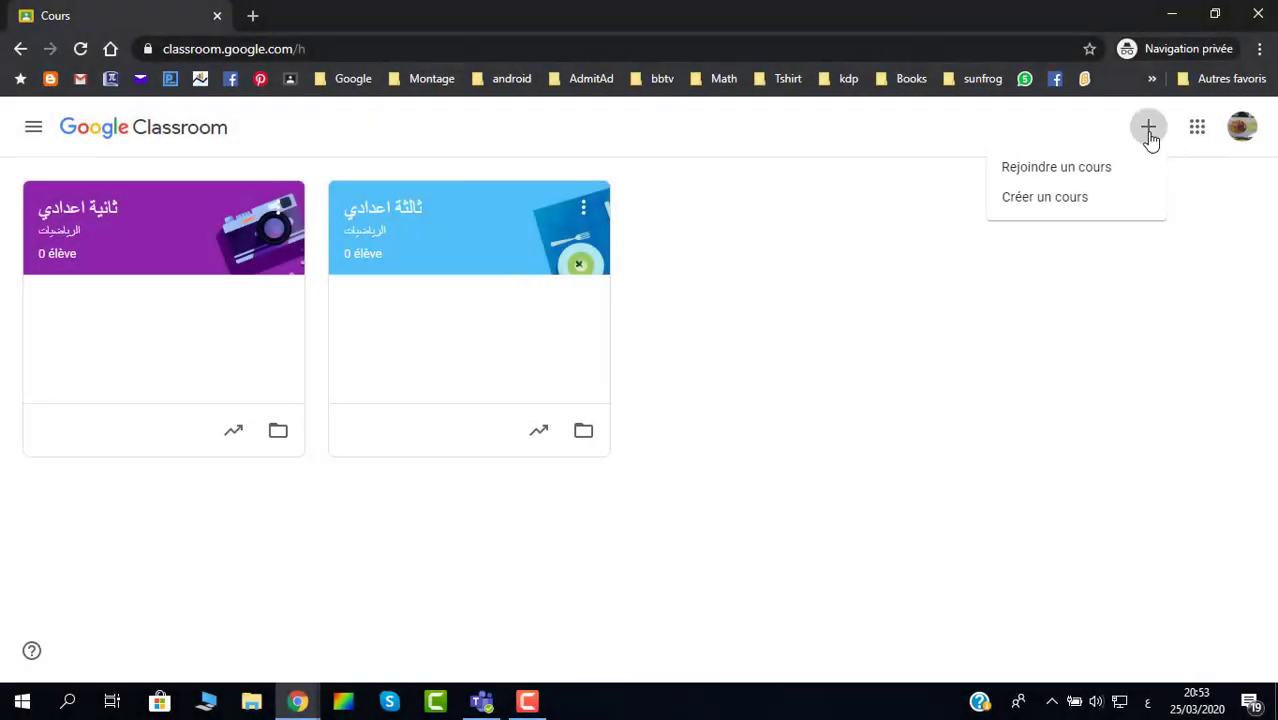
{"action": "left_click", "coordinate": [1058, 170]}
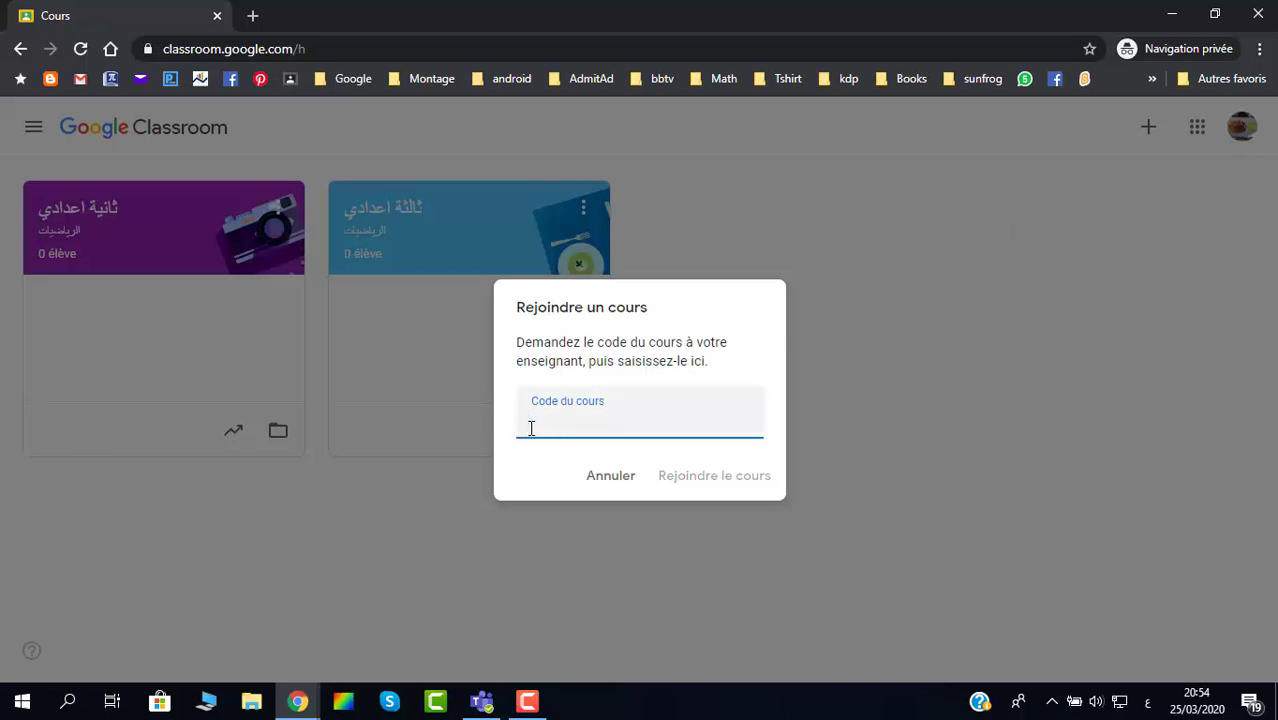
{"action": "key", "text": "ctrl+v"}
{"action": "left_click", "coordinate": [703, 478]}
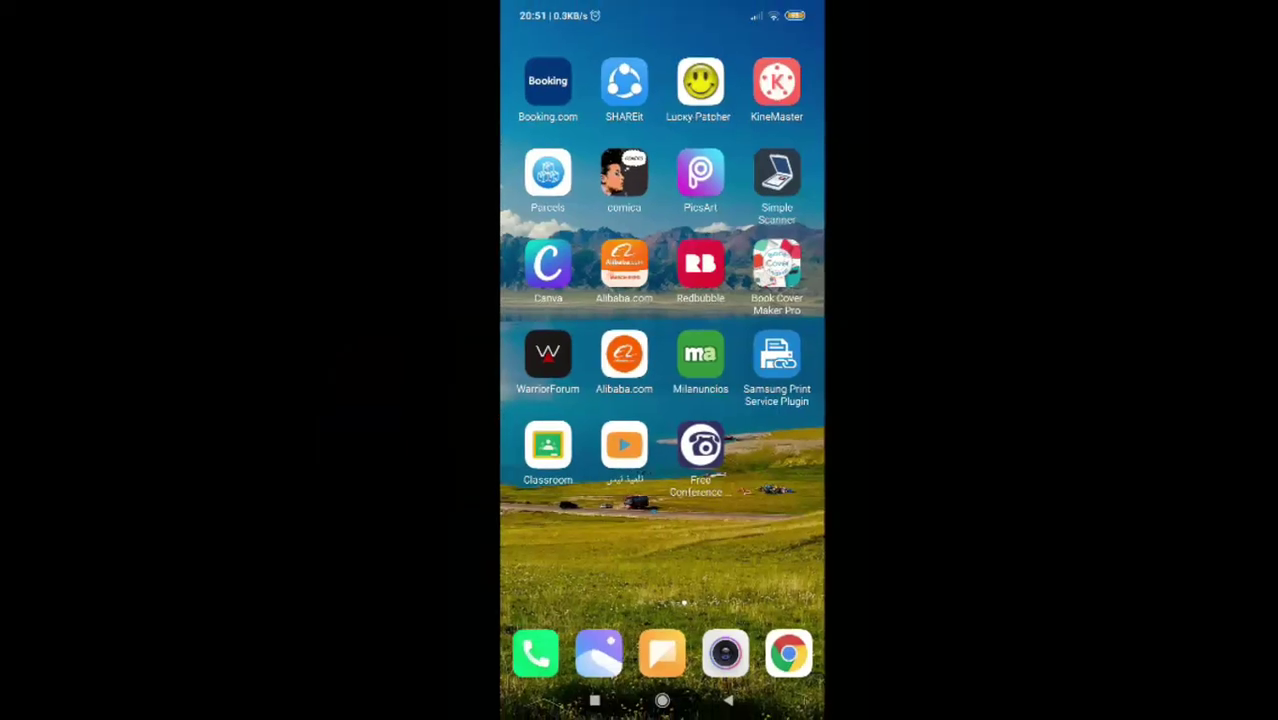
Step: In the phone's Classroom app, paste the class code into Join class and join
{"action": "left_click", "coordinate": [371, 390]}
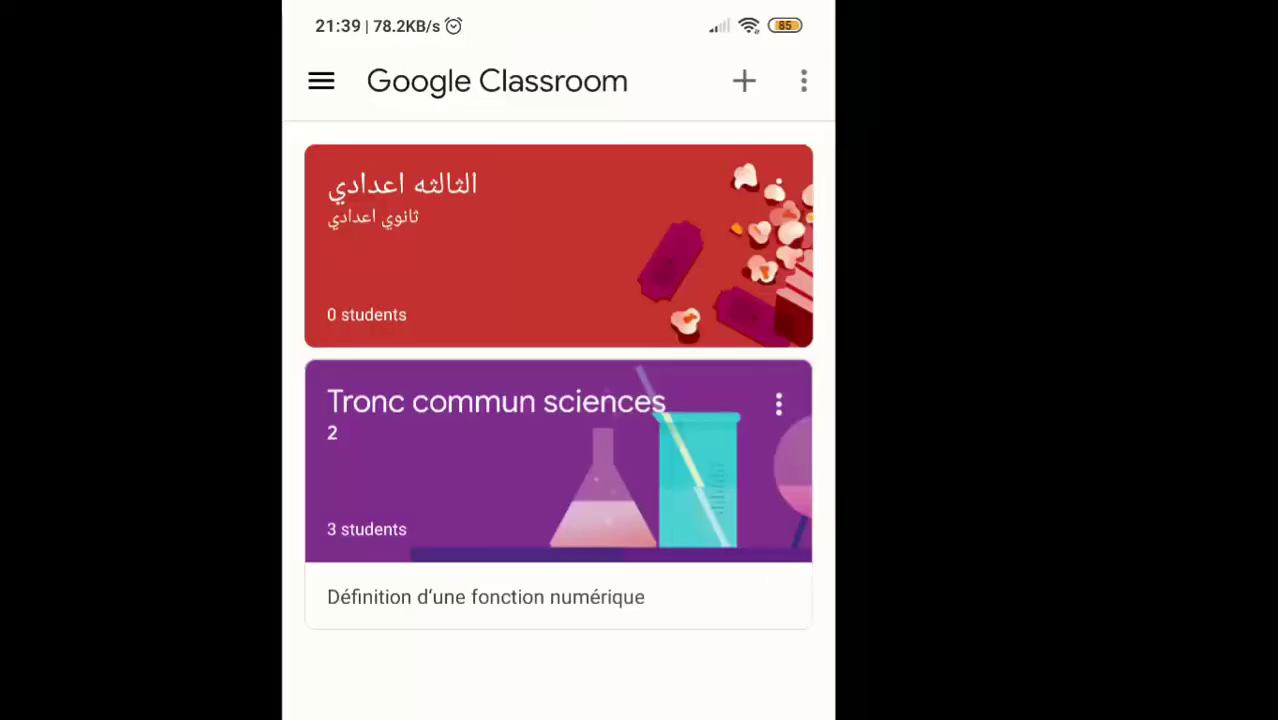
{"action": "left_click", "coordinate": [750, 48]}
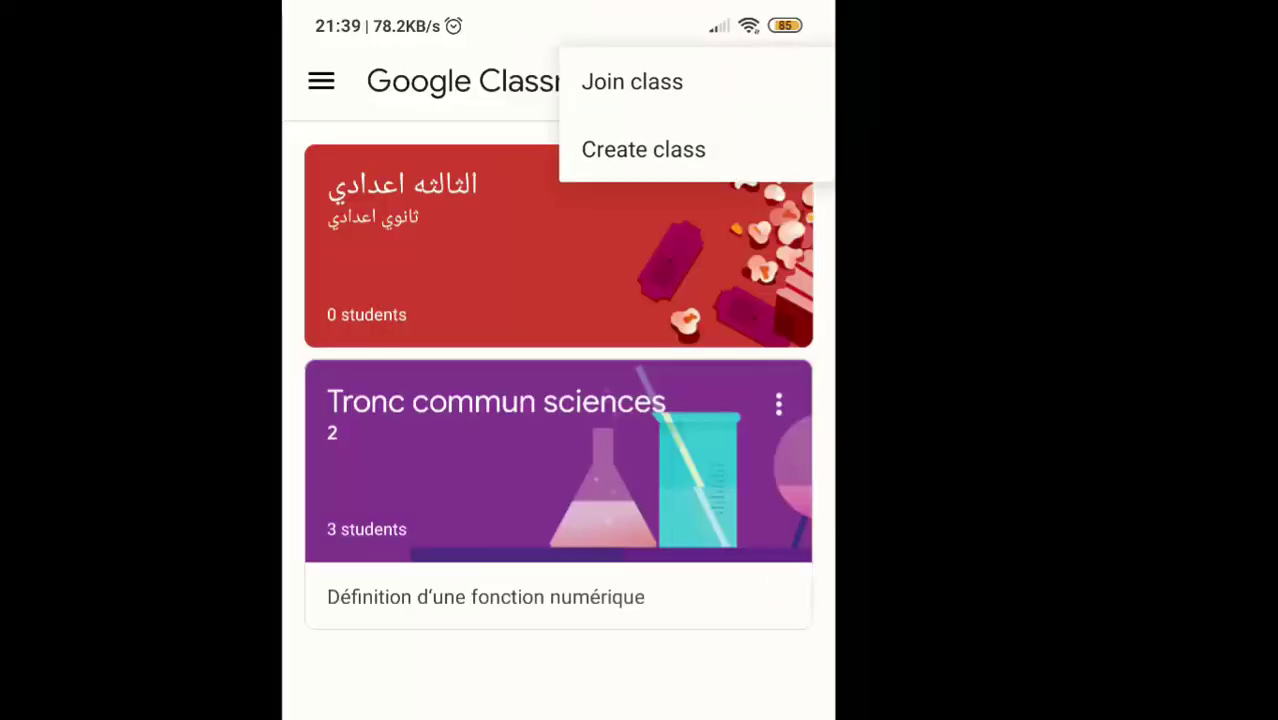
{"action": "left_click", "coordinate": [632, 81]}
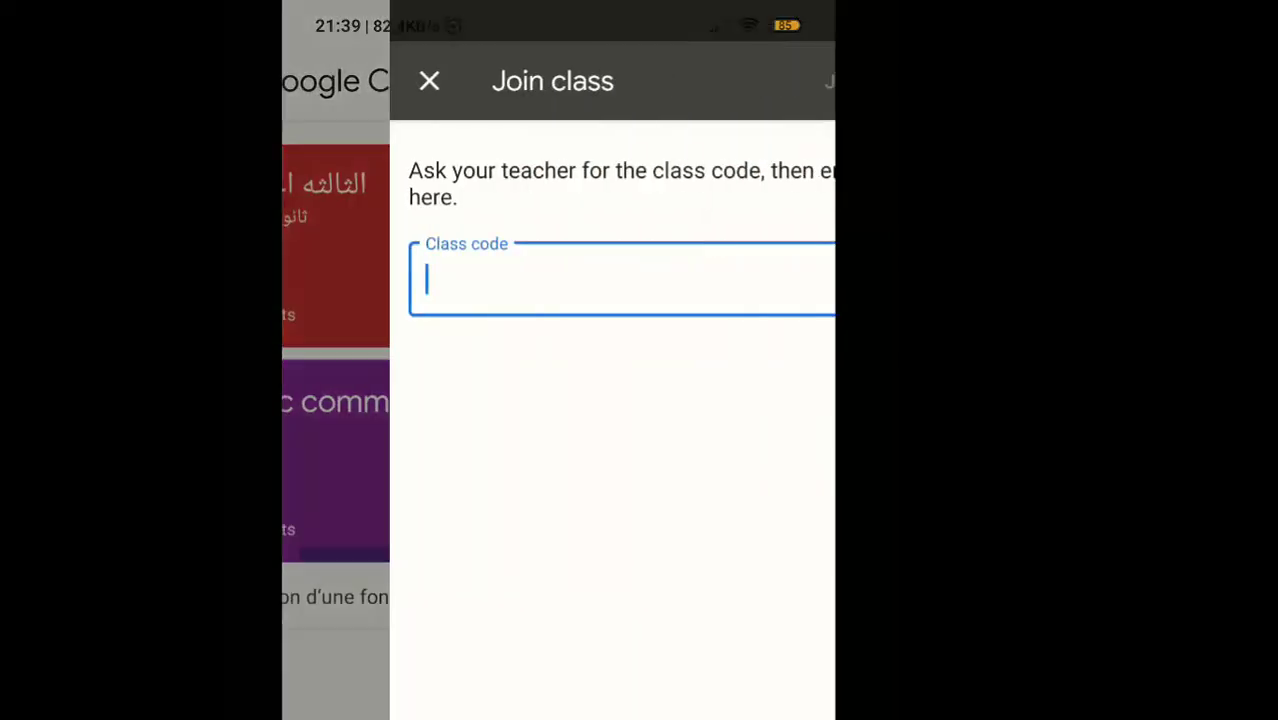
{"action": "left_click", "coordinate": [318, 280]}
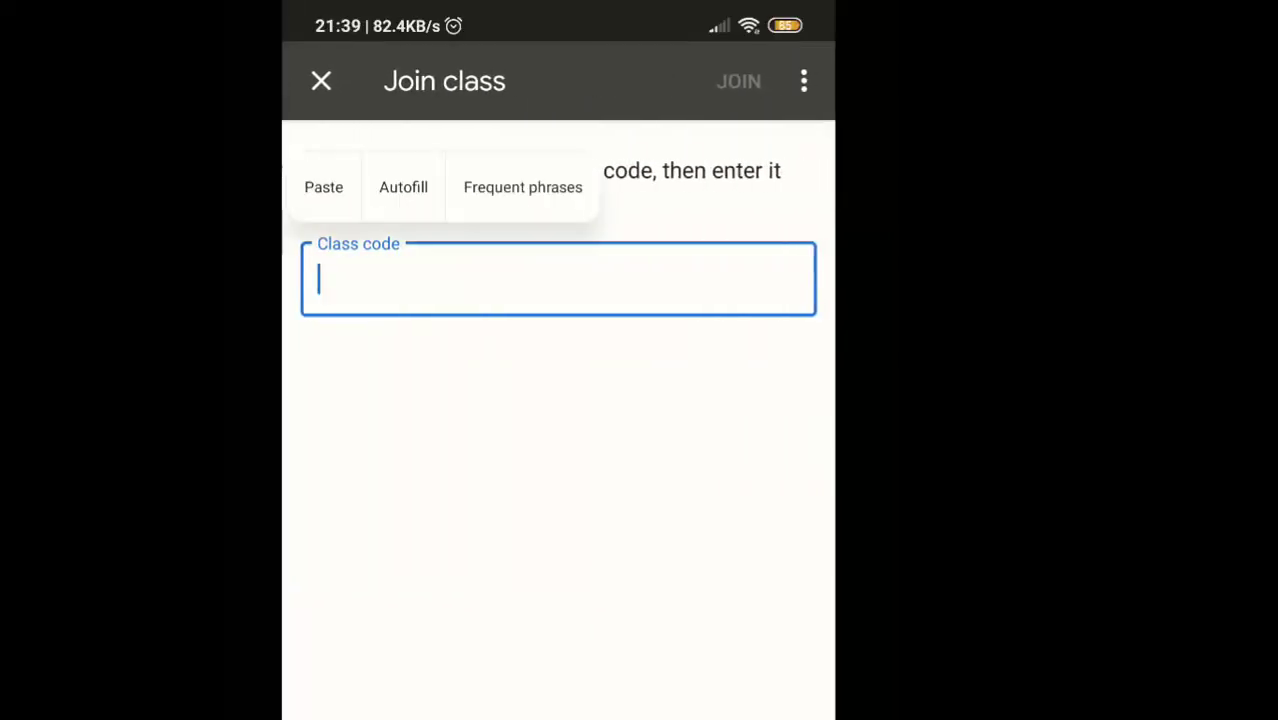
{"action": "left_click", "coordinate": [323, 187]}
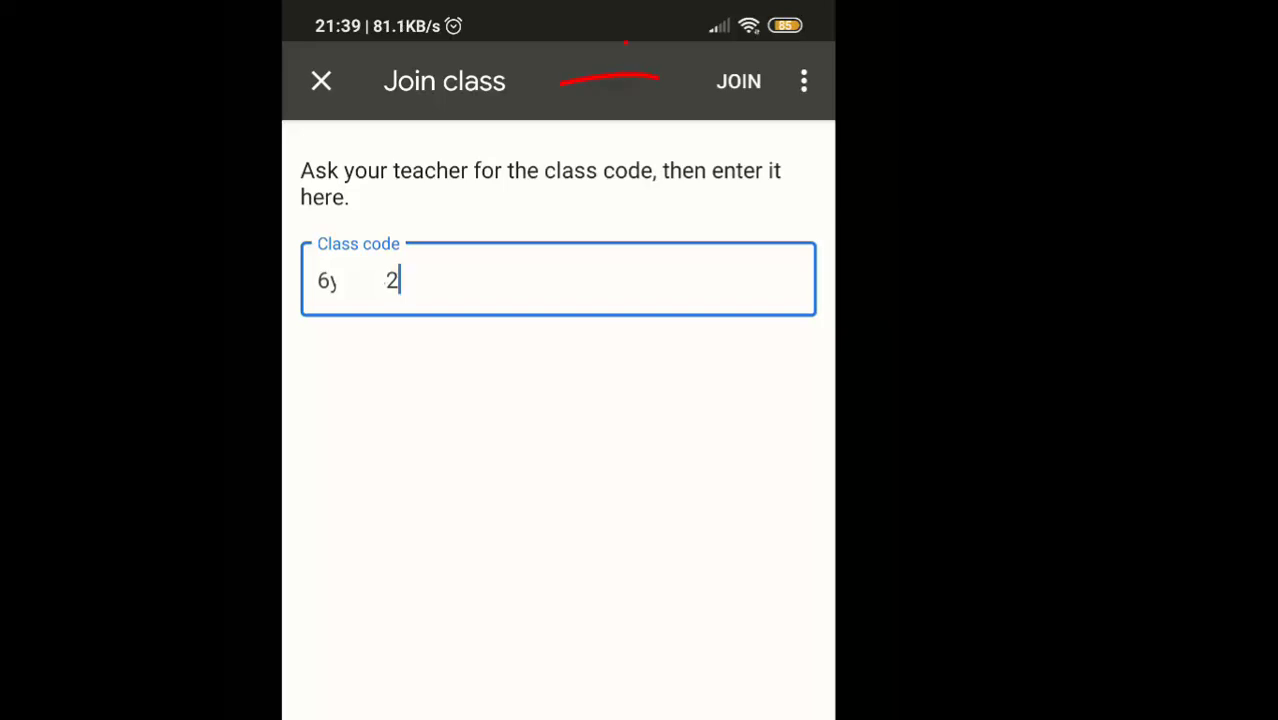
{"action": "left_click", "coordinate": [738, 81]}
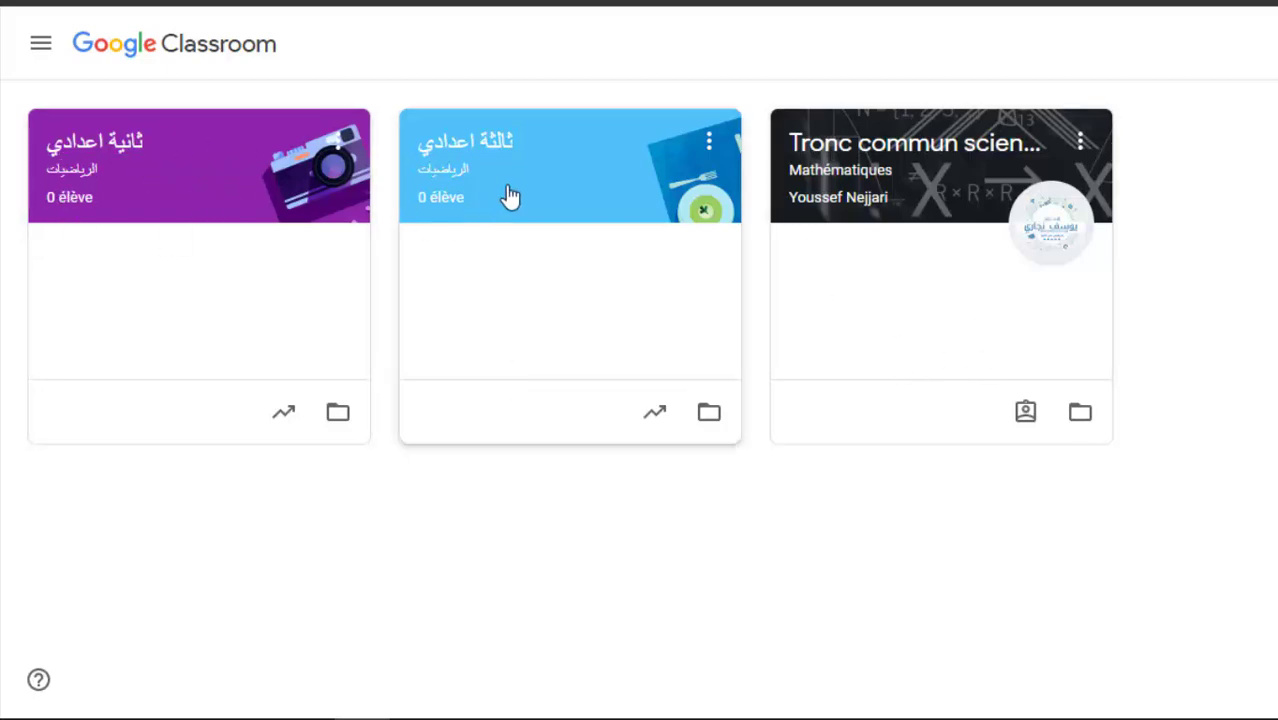
Step: Open the ثالثة اعدادي classwork and add the topic المعادلات
{"action": "left_click", "coordinate": [477, 161]}
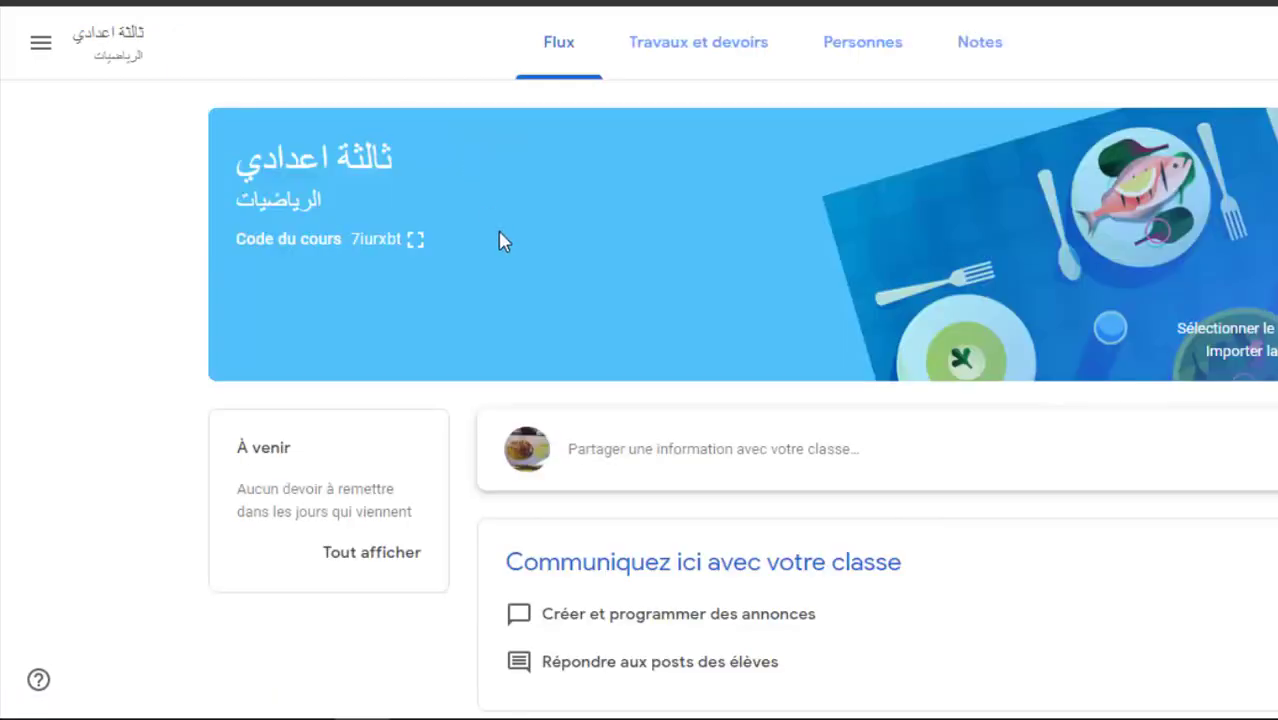
{"action": "left_click", "coordinate": [707, 66]}
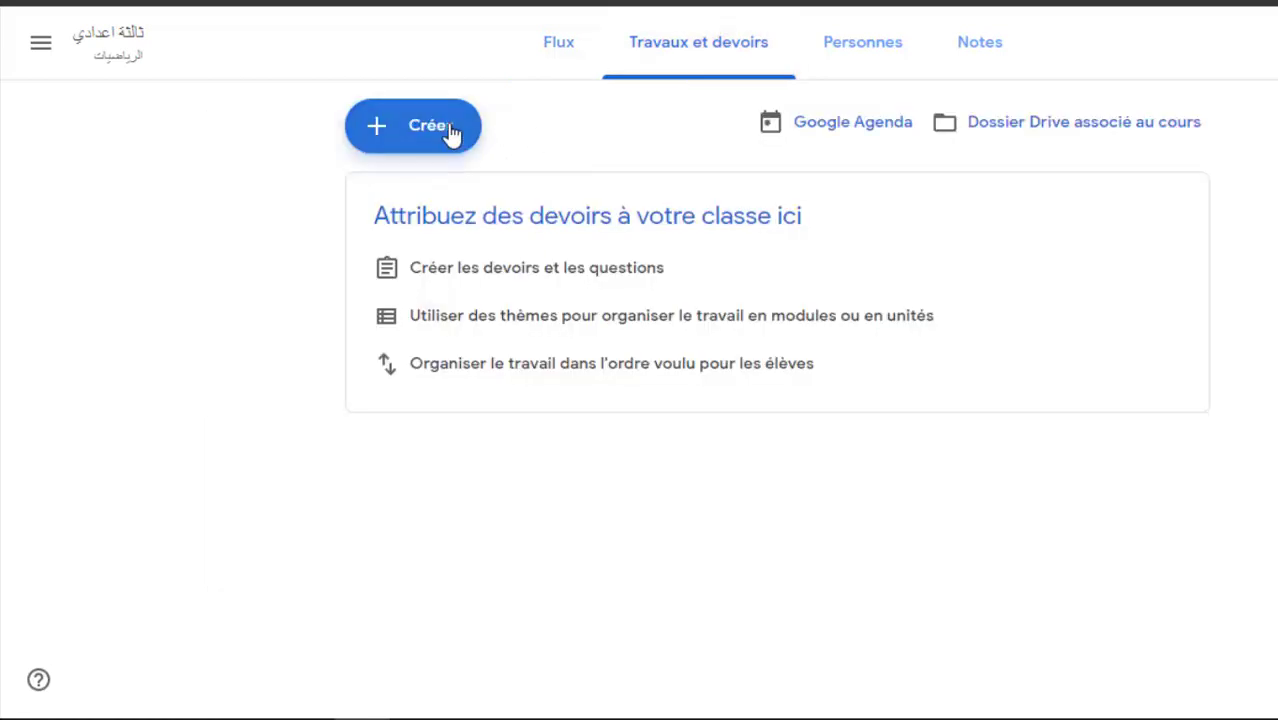
{"action": "left_click", "coordinate": [440, 128]}
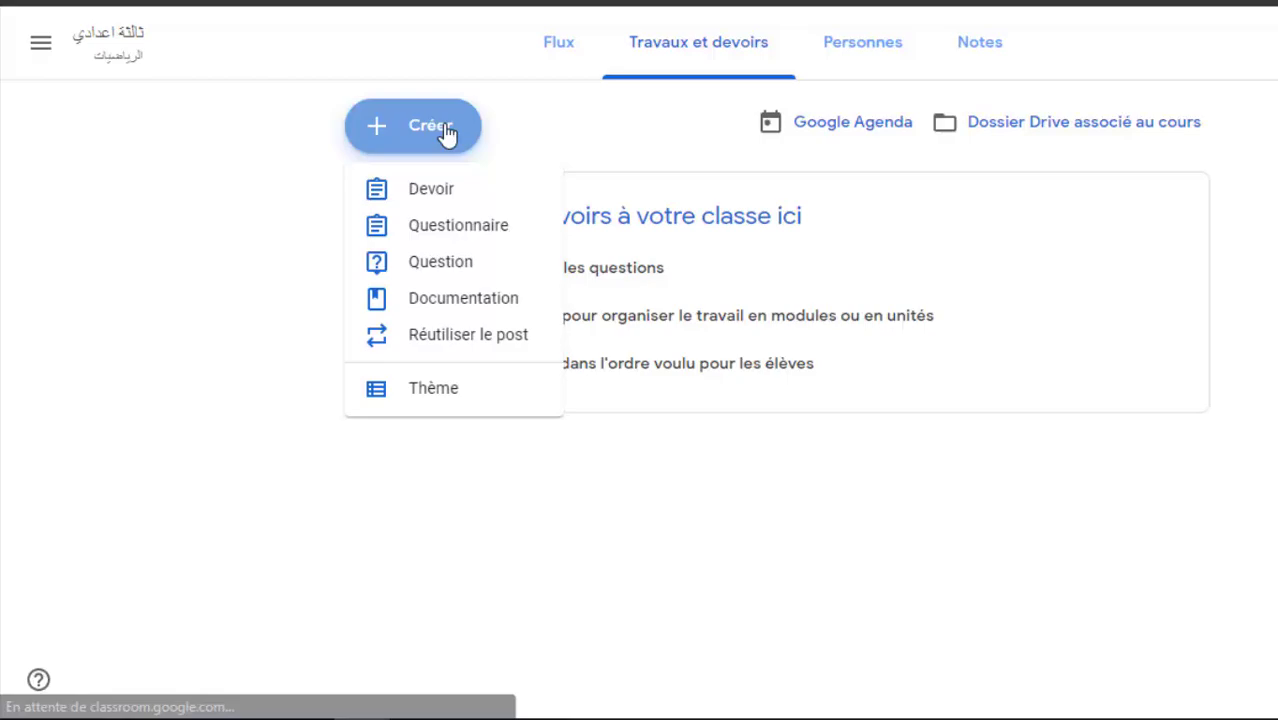
{"action": "left_click", "coordinate": [443, 391]}
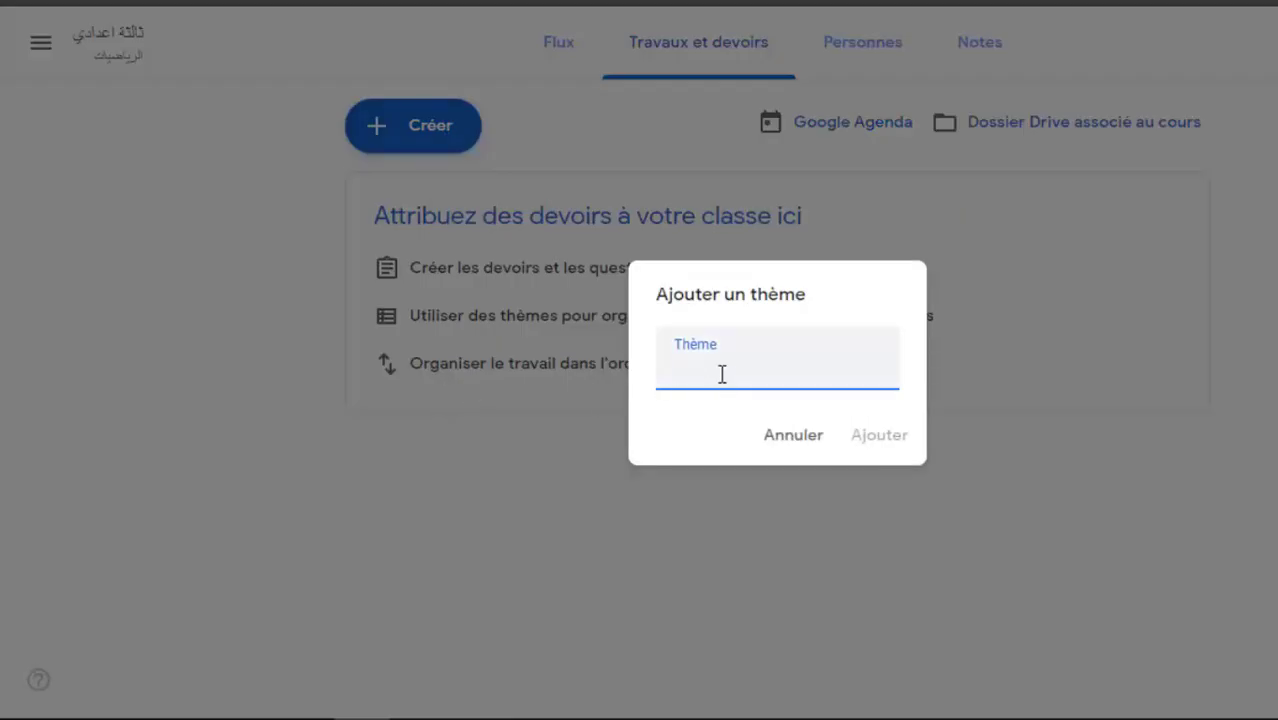
{"action": "type", "text": "المعادلات"}
{"action": "left_click", "coordinate": [879, 438]}
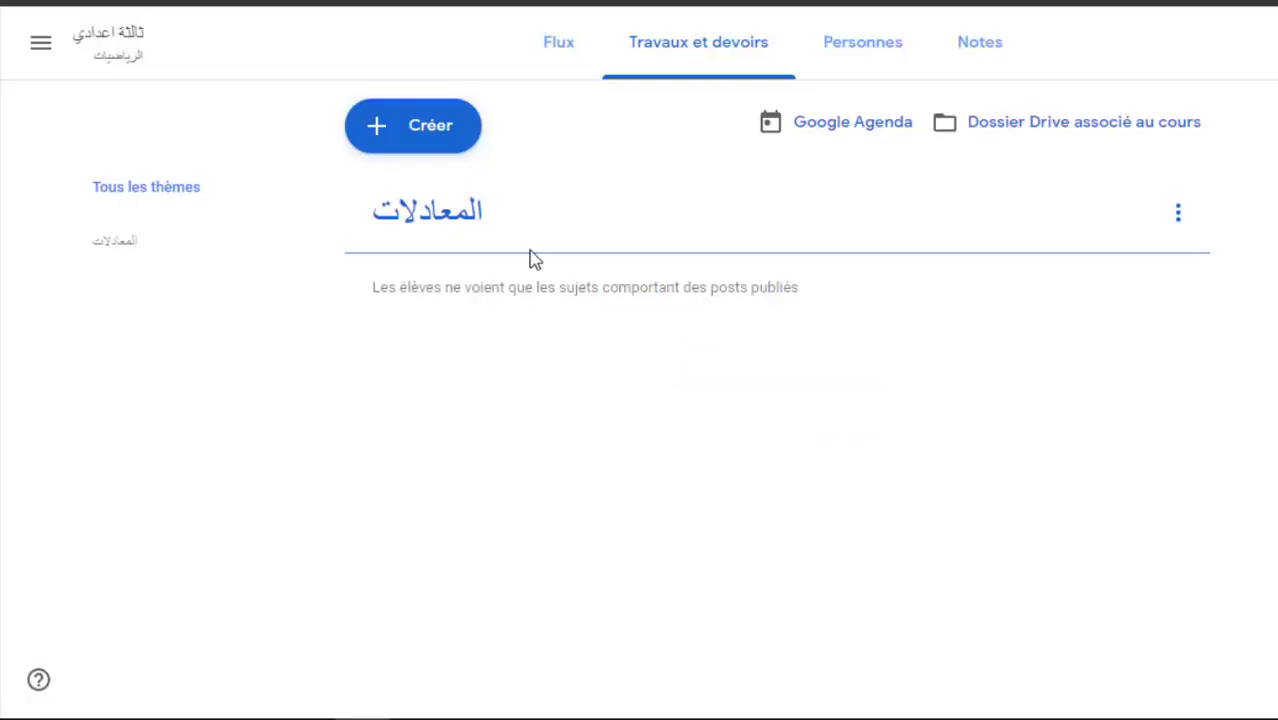
Step: Add a second topic النظمات and drag المعادلات above it
{"action": "left_click", "coordinate": [430, 140]}
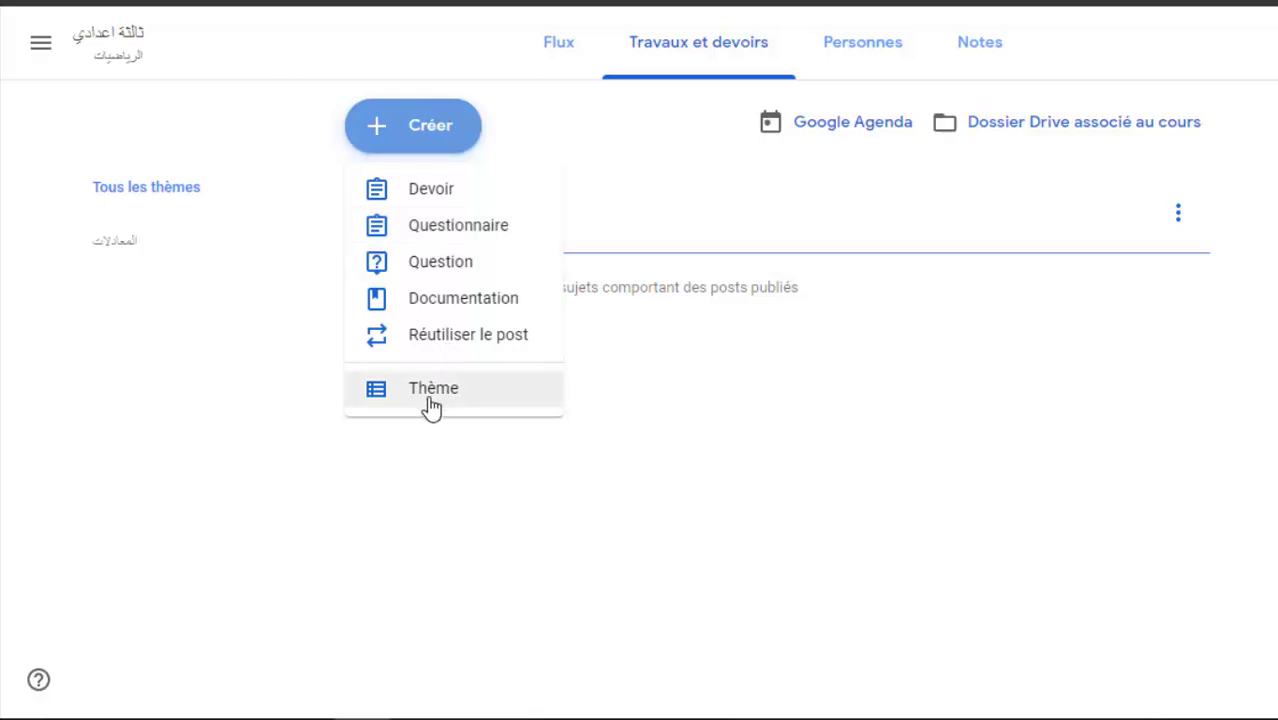
{"action": "left_click", "coordinate": [425, 405]}
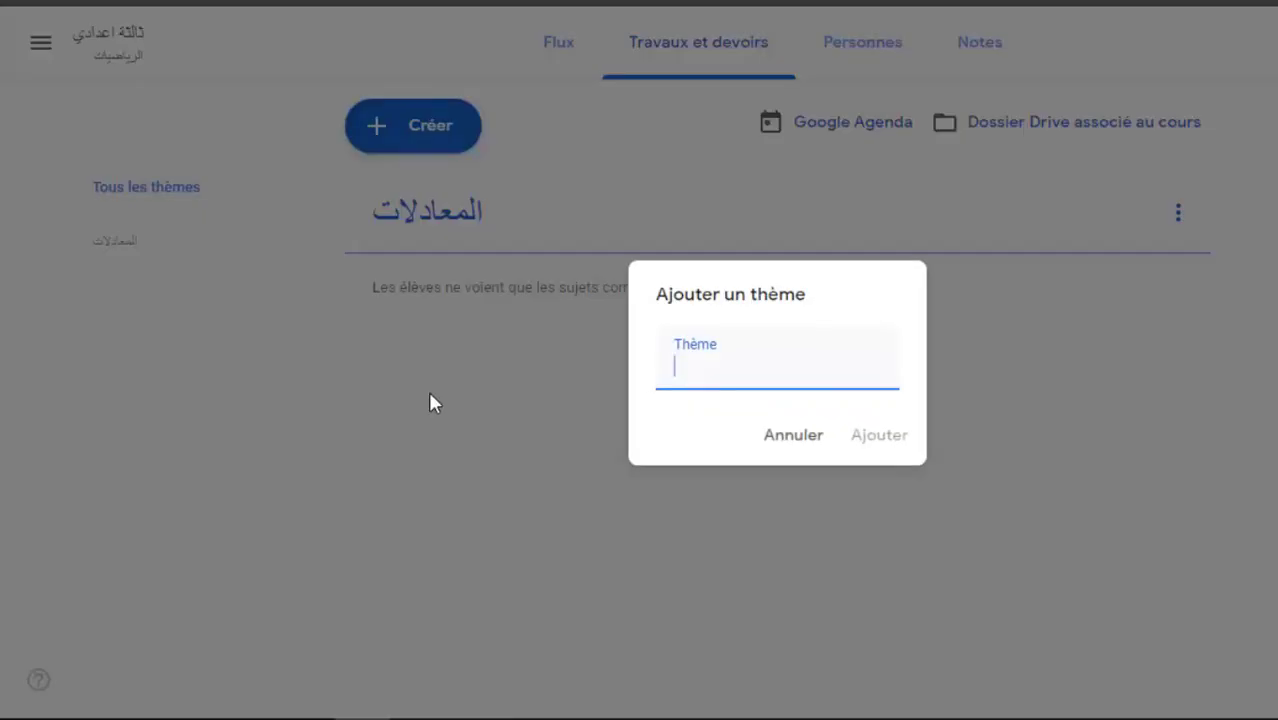
{"action": "type", "text": "النظمات"}
{"action": "left_click", "coordinate": [878, 442]}
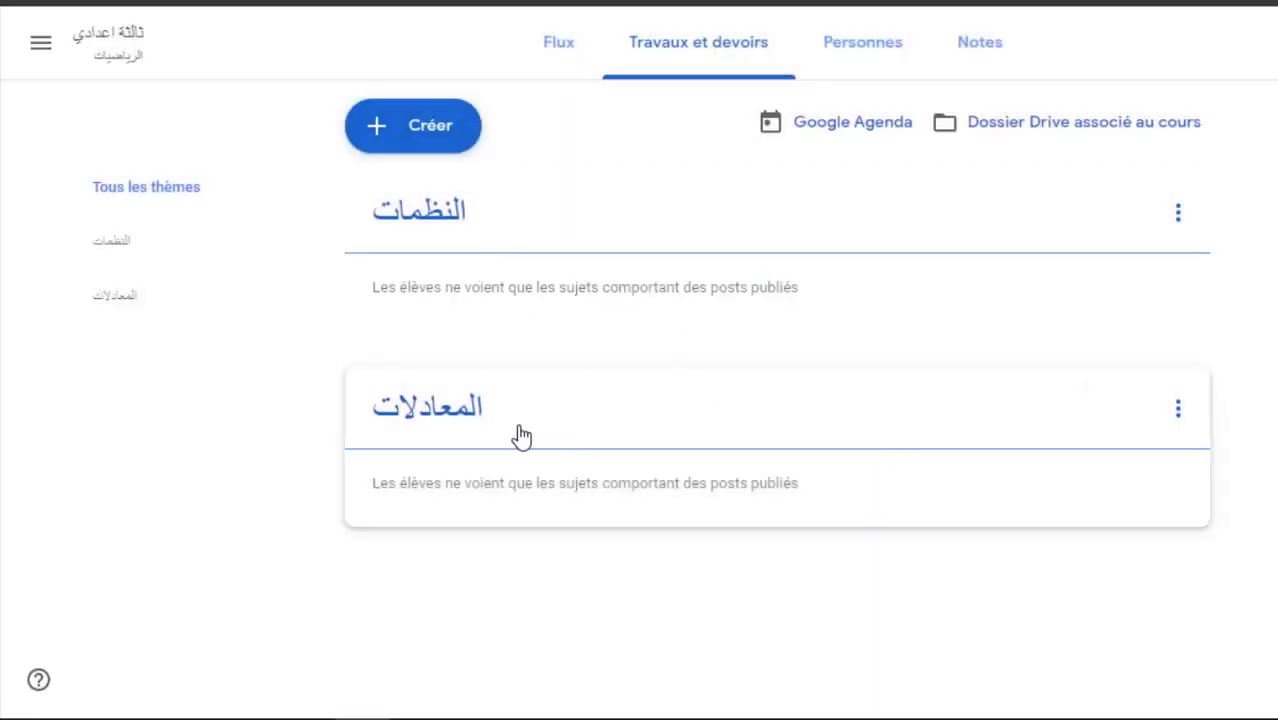
{"action": "left_click_drag", "start_coordinate": [520, 436], "coordinate": [527, 250]}
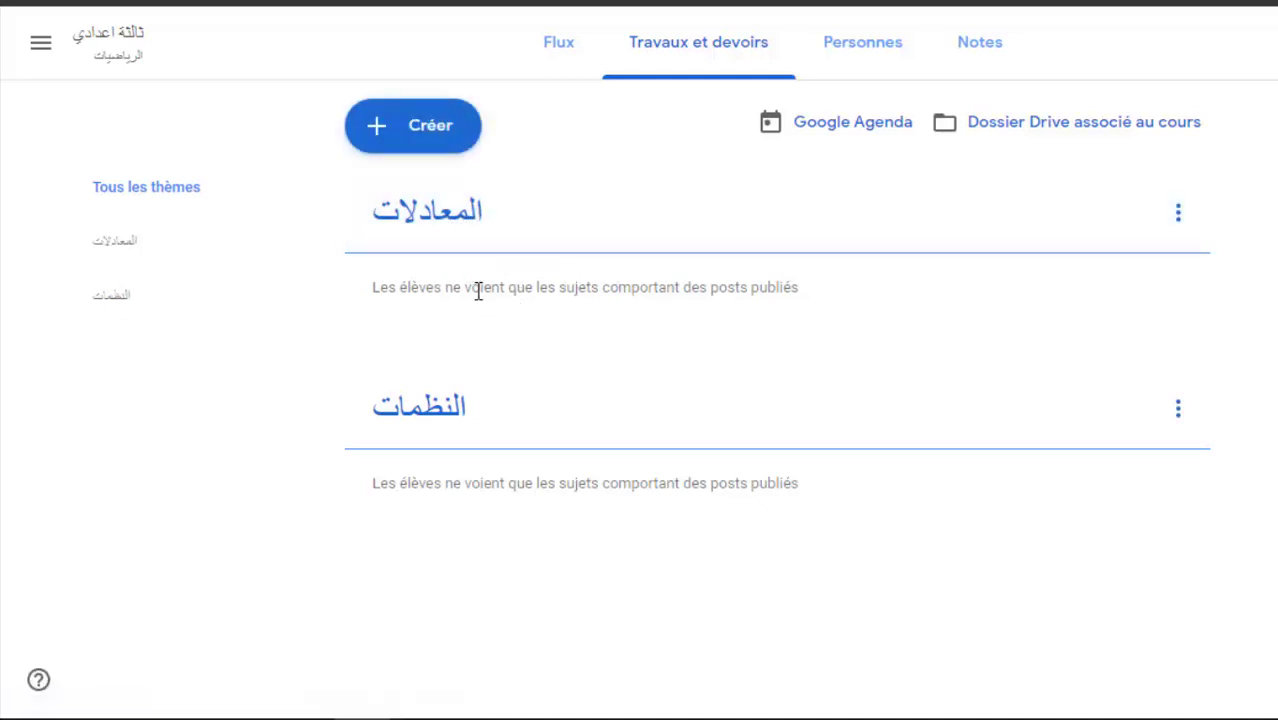
Step: Create material titled الفقرة الاولى, described في ما يلي لديكم, and choose a YouTube attachment
{"action": "left_click", "coordinate": [419, 134]}
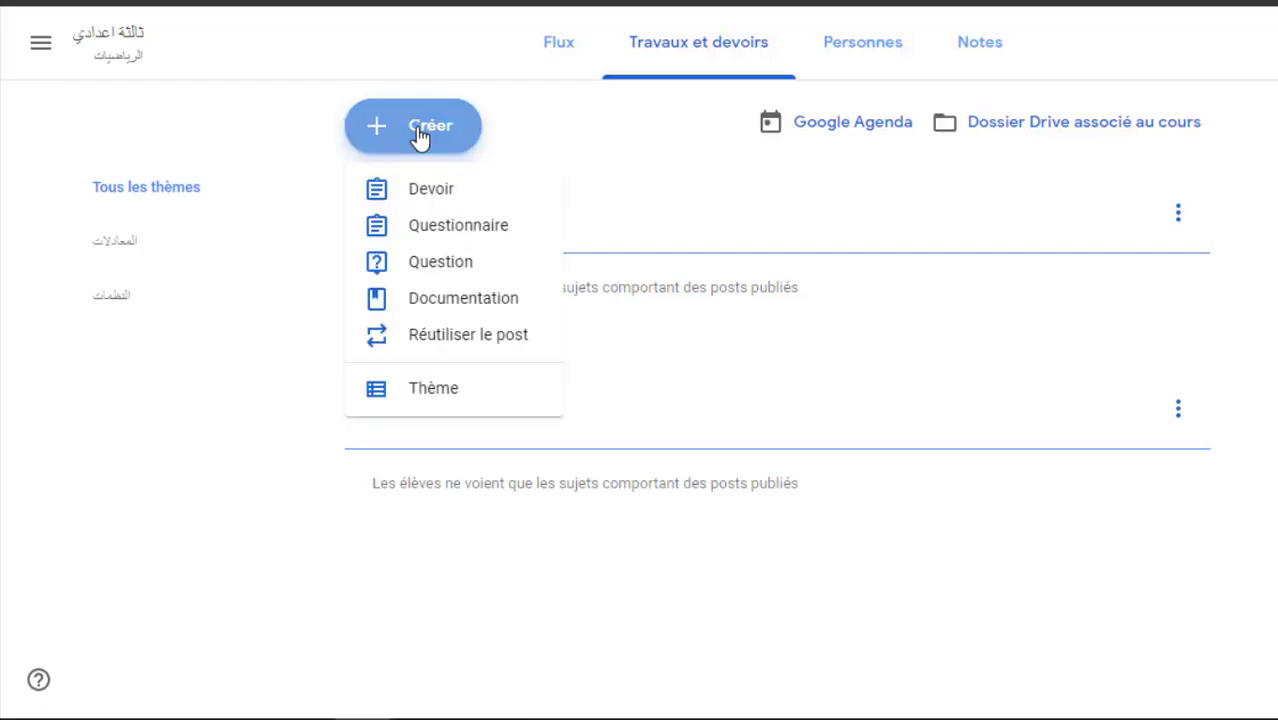
{"action": "left_click", "coordinate": [463, 306]}
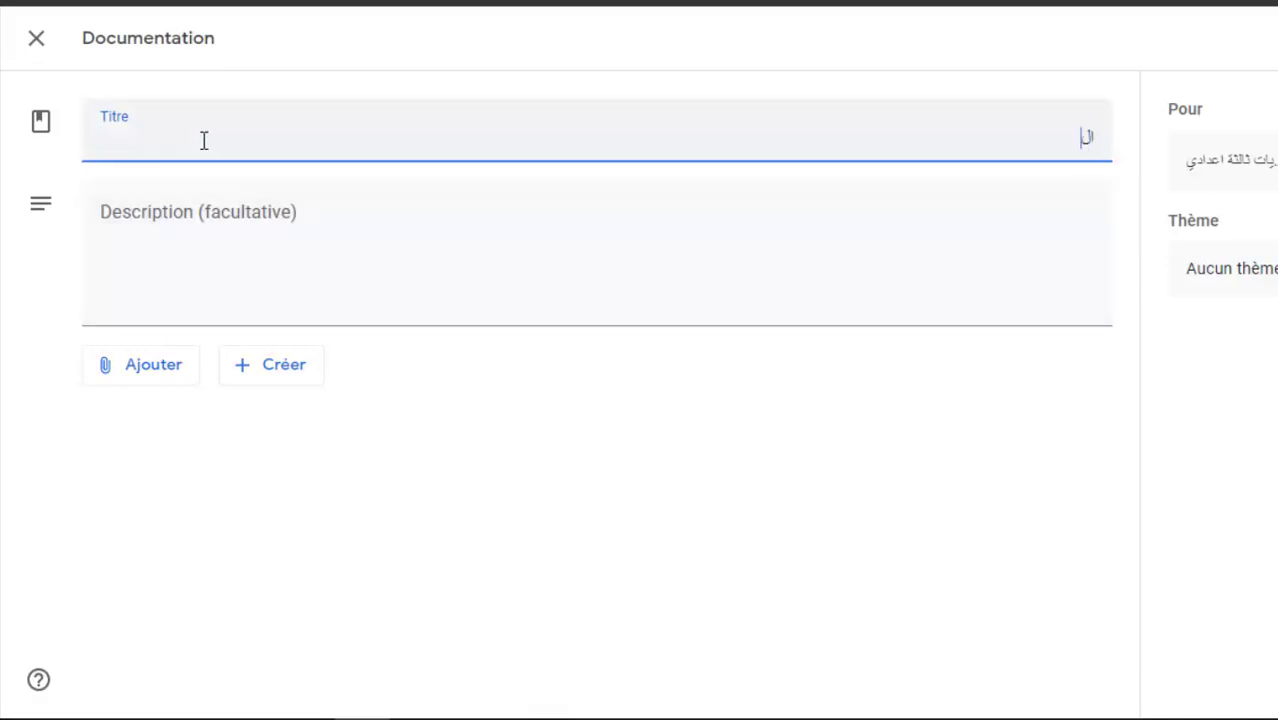
{"action": "type", "text": "الفقرة الاولى"}
{"action": "left_click", "coordinate": [262, 236]}
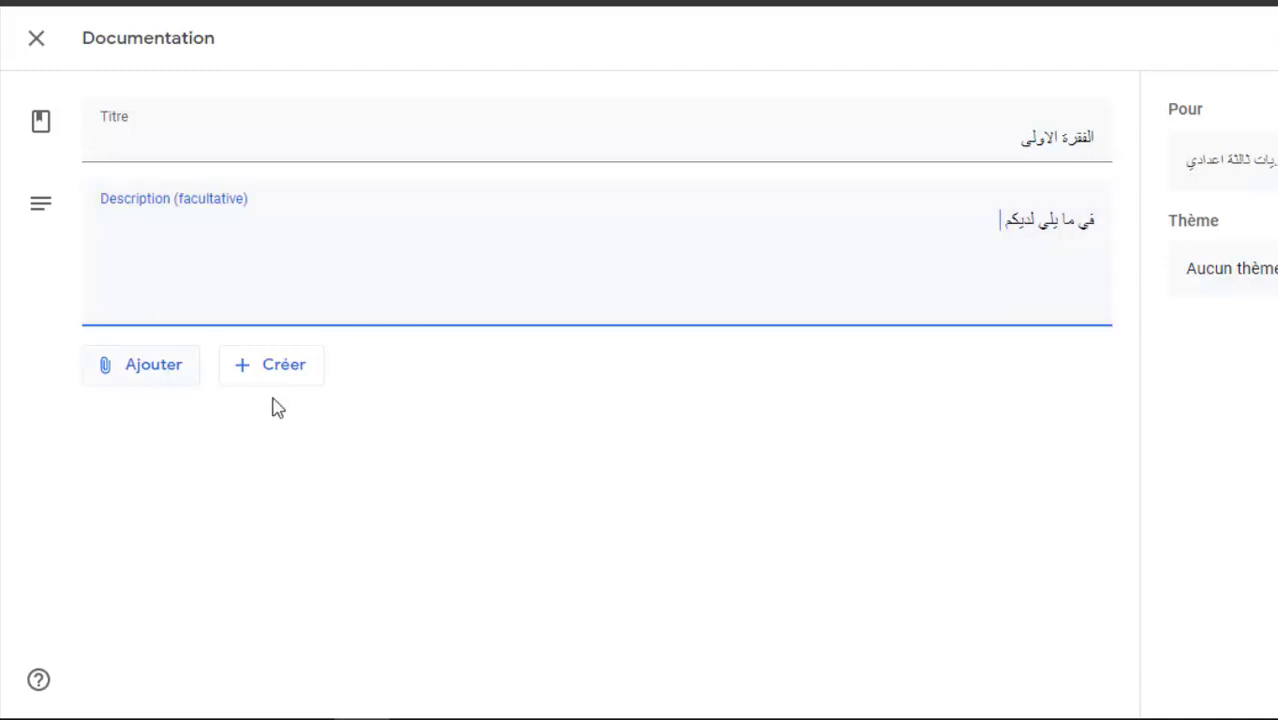
{"action": "left_click", "coordinate": [158, 380]}
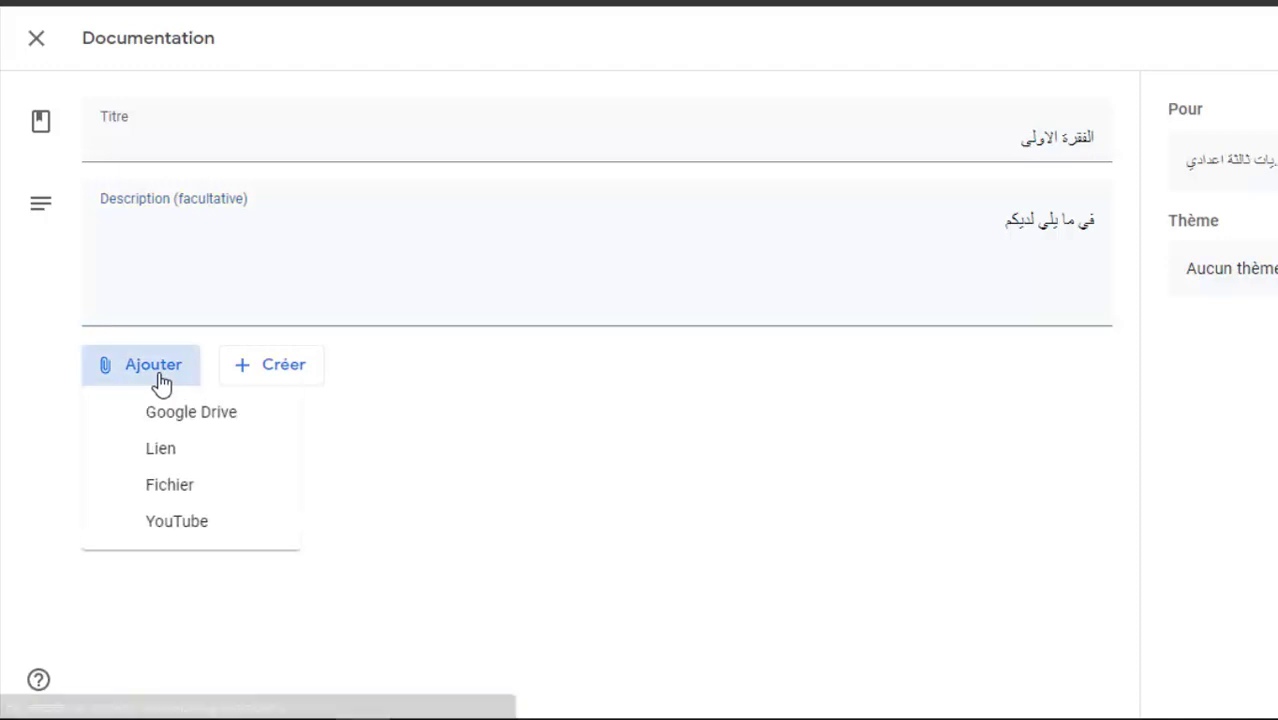
{"action": "left_click", "coordinate": [180, 522]}
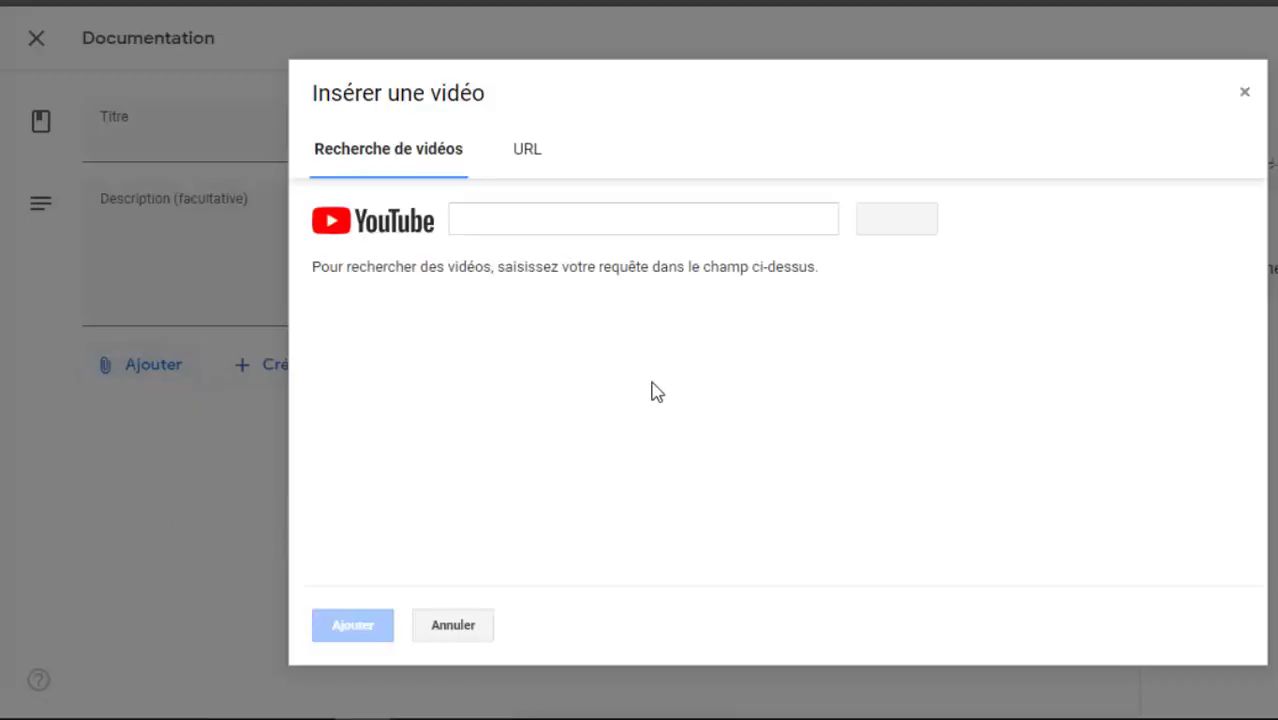
Step: Search YouTube and attach the المعادلات للثالثة اعدادي جزء 1 video
{"action": "left_click", "coordinate": [628, 217]}
{"action": "type", "text": "المعادلات يوسف نجاري"}
{"action": "left_click", "coordinate": [897, 217]}
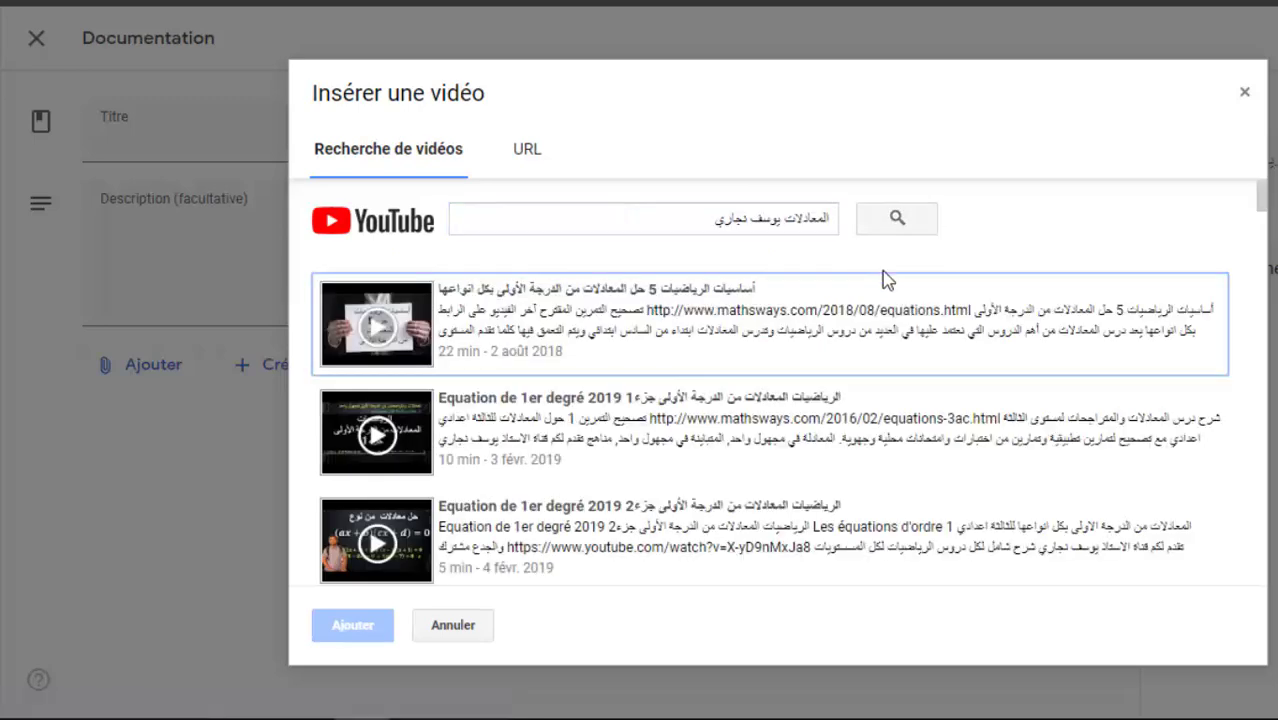
{"action": "scroll", "coordinate": [654, 365], "scroll_direction": "down", "scroll_amount": 1}
{"action": "scroll", "coordinate": [652, 368], "scroll_direction": "down", "scroll_amount": 15}
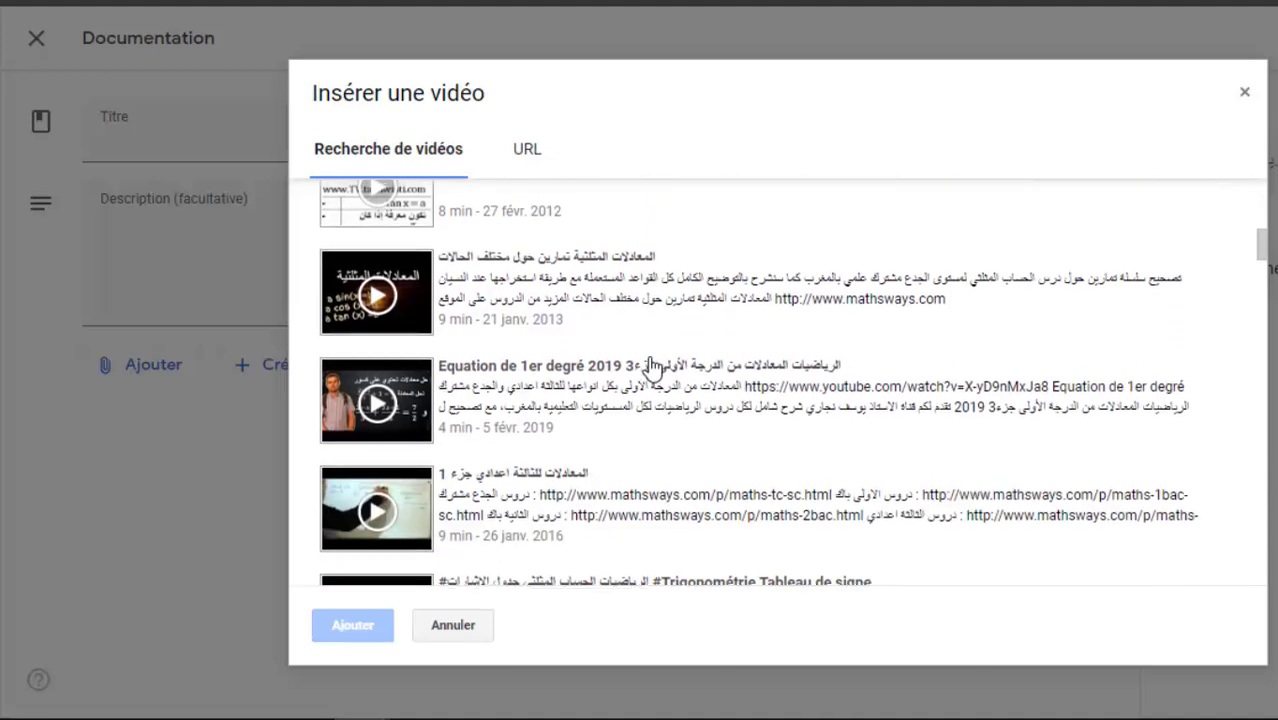
{"action": "scroll", "coordinate": [652, 368], "scroll_direction": "up", "scroll_amount": 1}
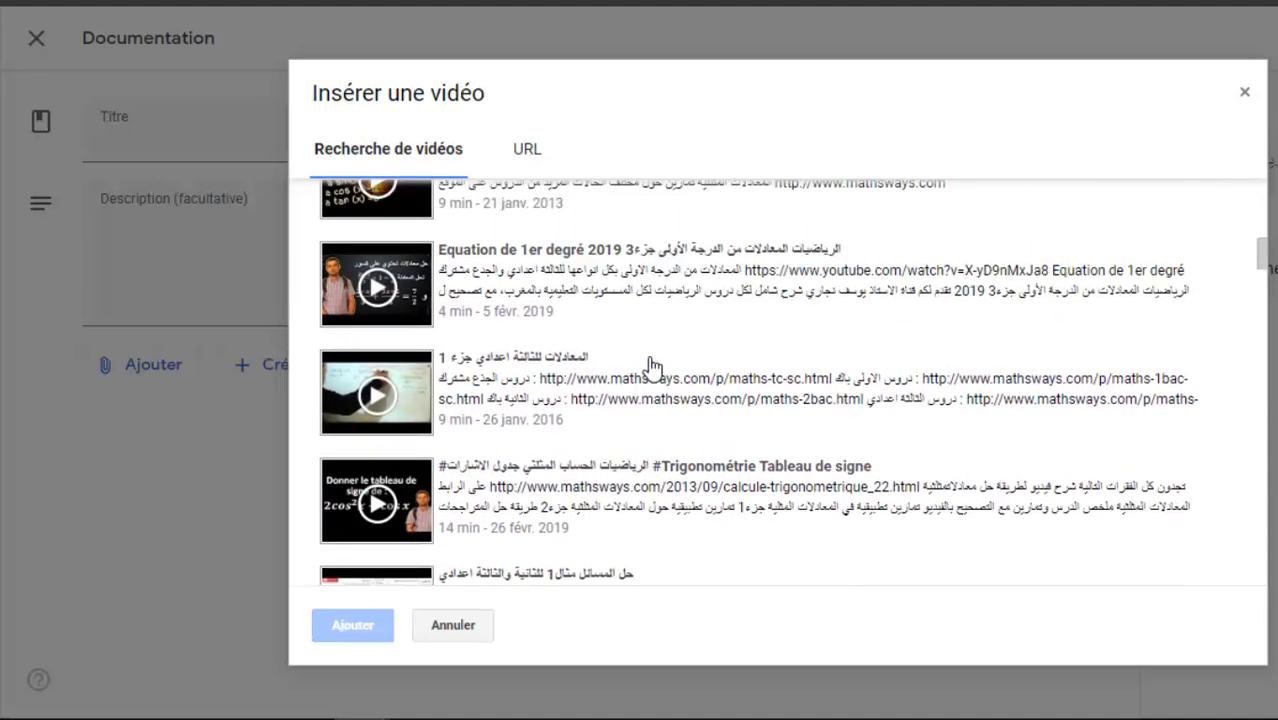
{"action": "left_click", "coordinate": [493, 368]}
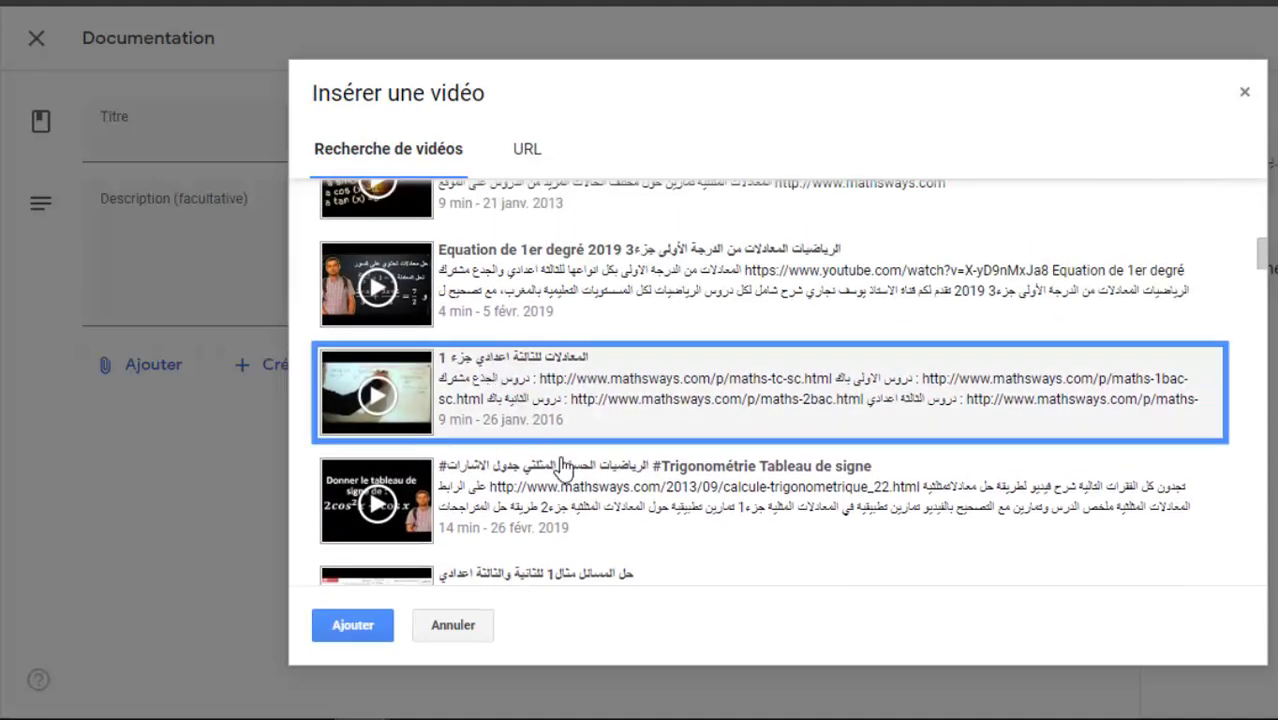
{"action": "left_click", "coordinate": [368, 625]}
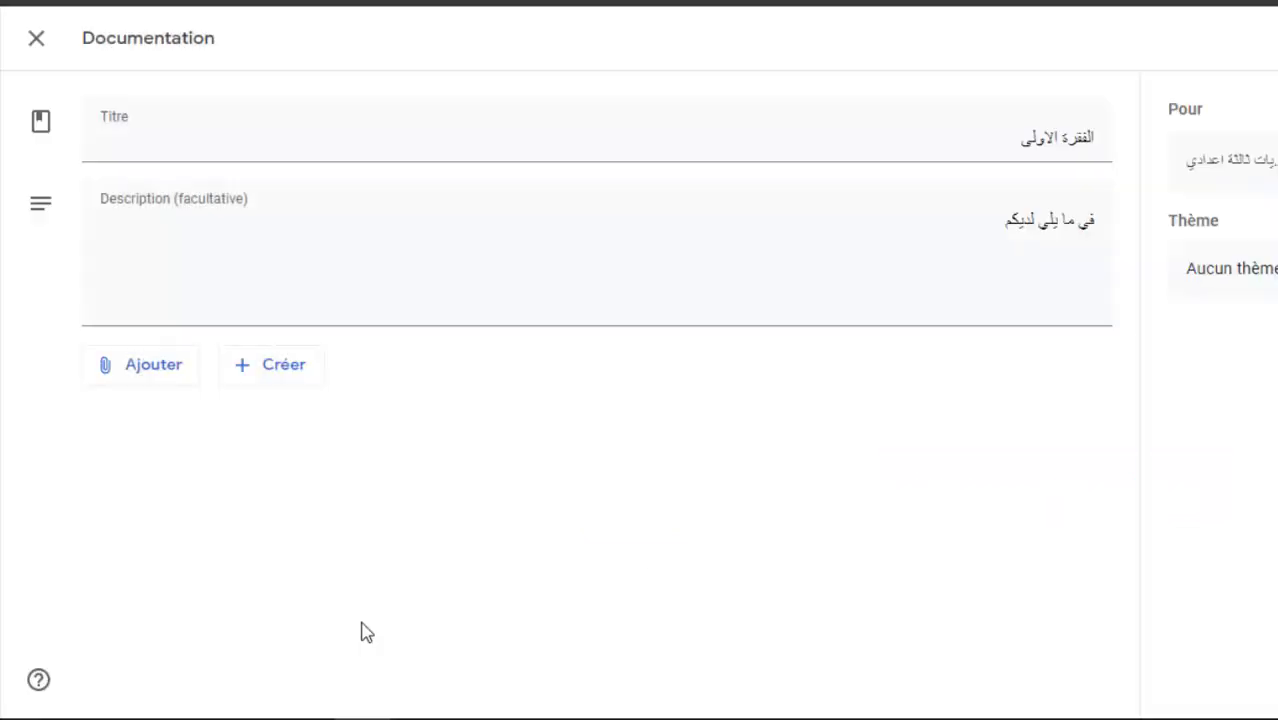
Step: Upload cours p1 et 2.pdf from the computer as a file attachment
{"action": "left_click", "coordinate": [145, 370]}
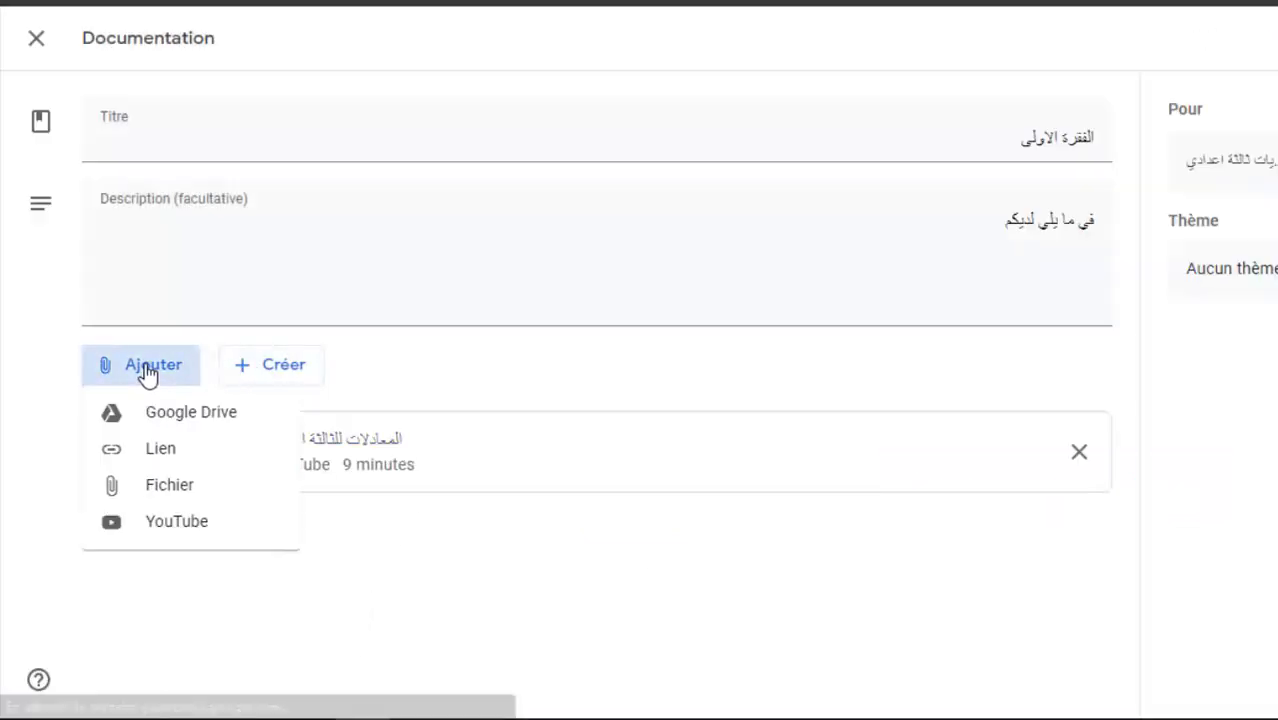
{"action": "left_click", "coordinate": [171, 488]}
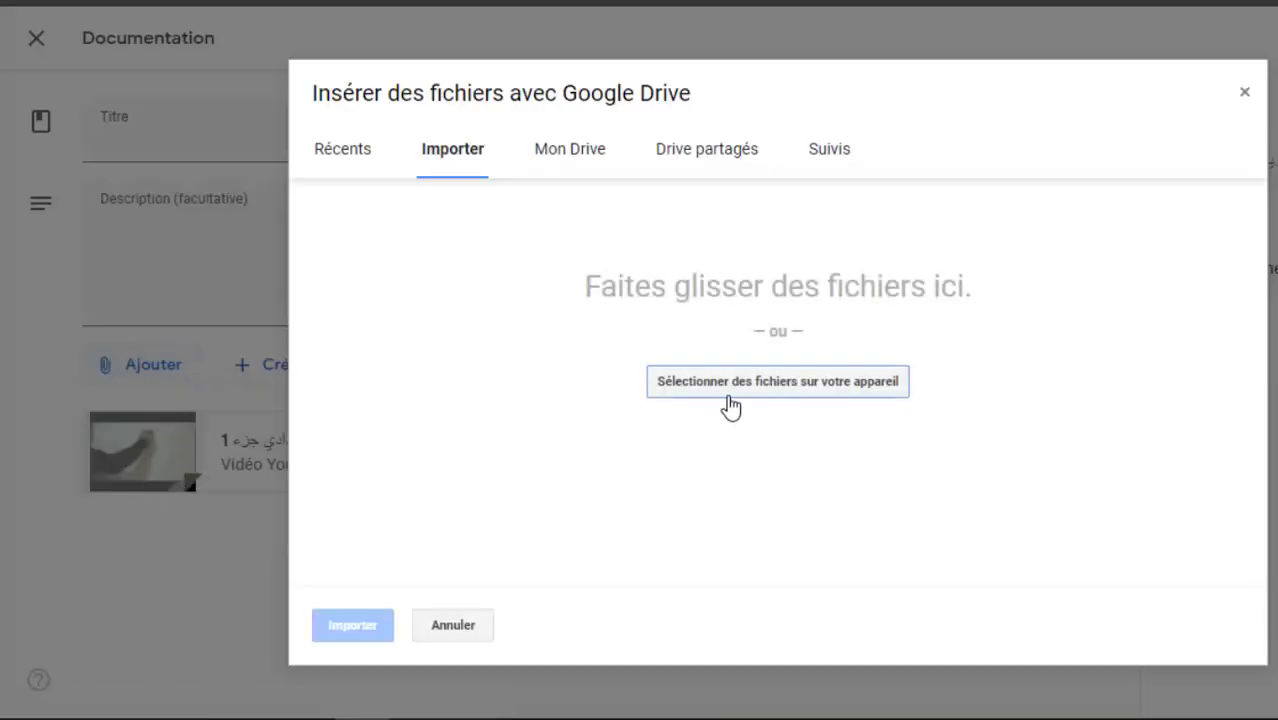
{"action": "left_click", "coordinate": [729, 385]}
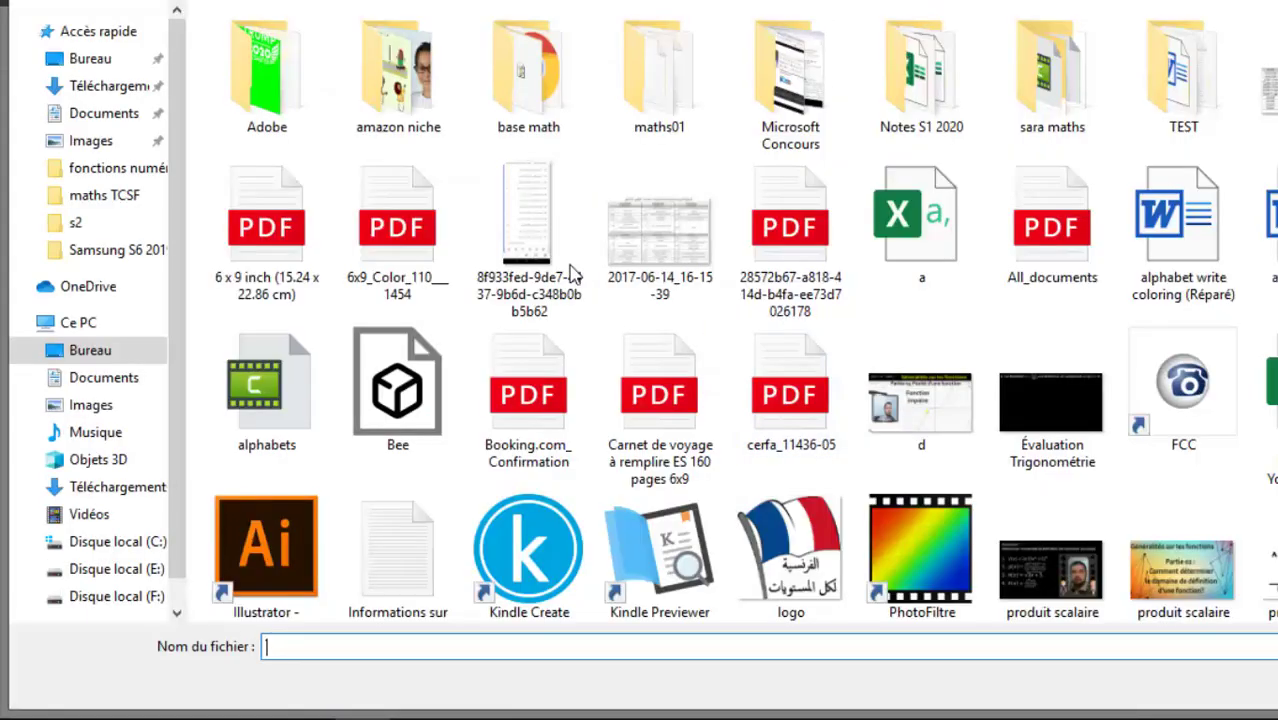
{"action": "left_click", "coordinate": [138, 174]}
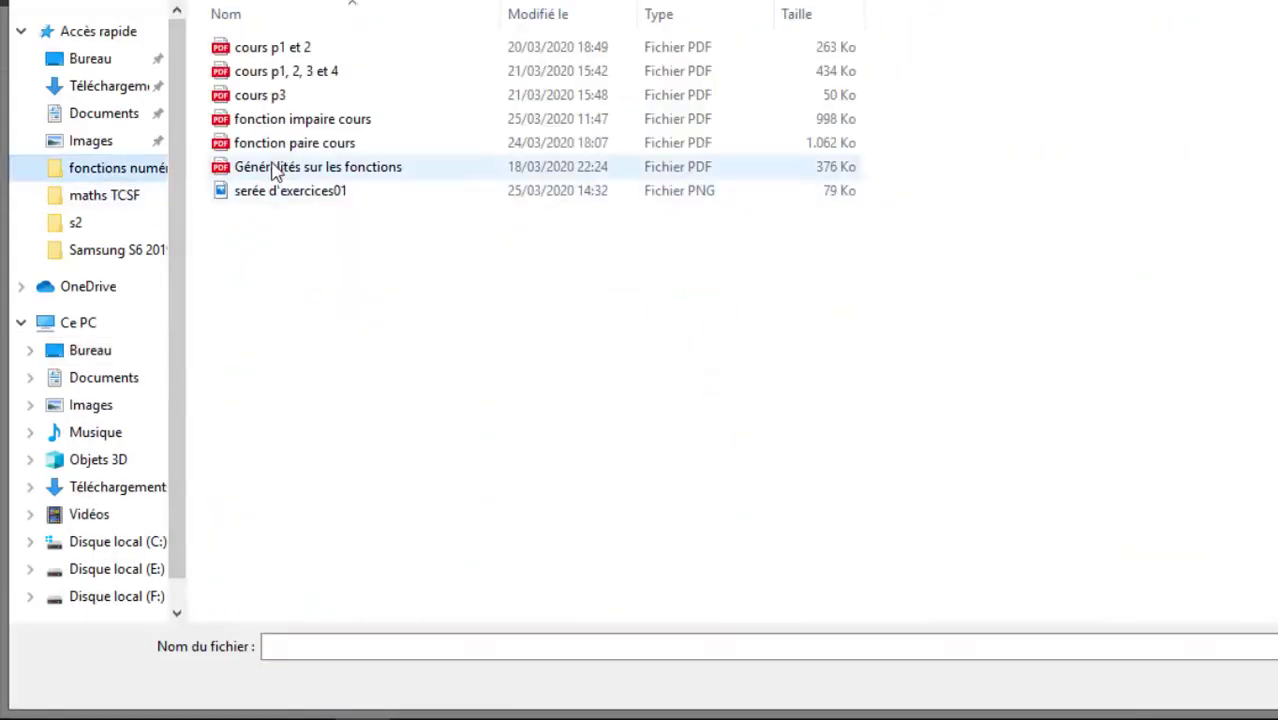
{"action": "double_click", "coordinate": [285, 49]}
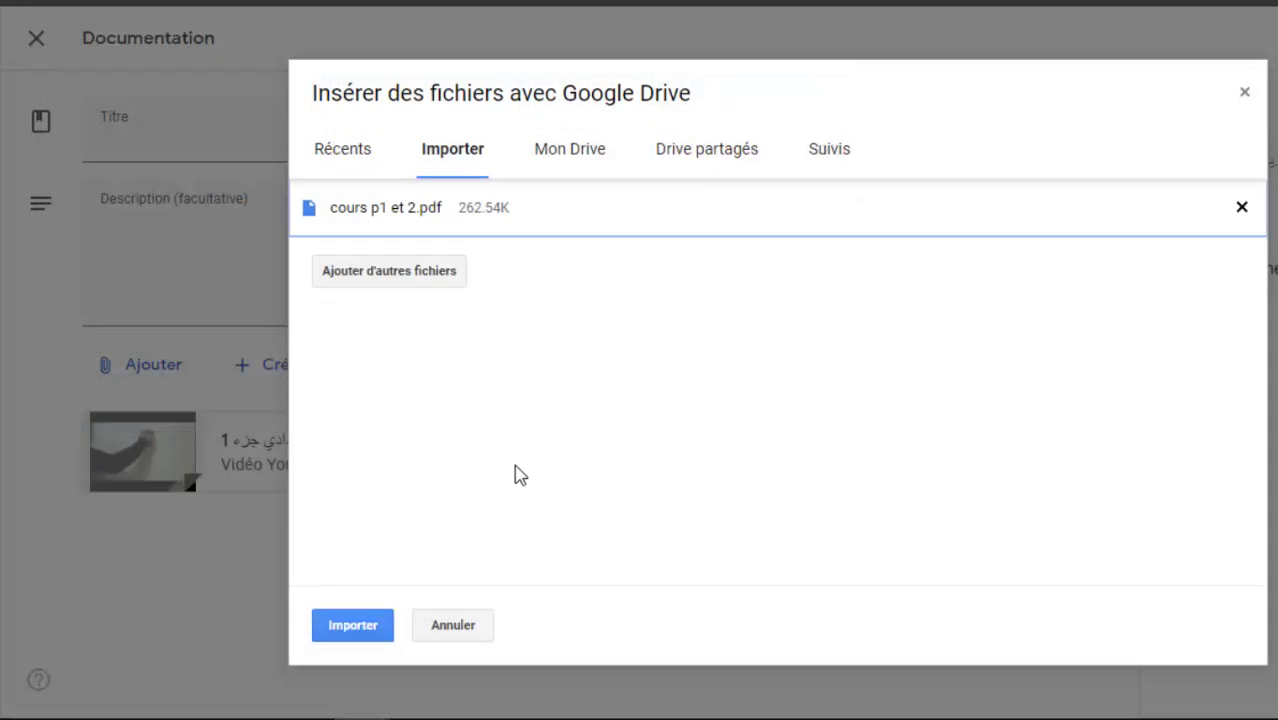
{"action": "left_click", "coordinate": [368, 633]}
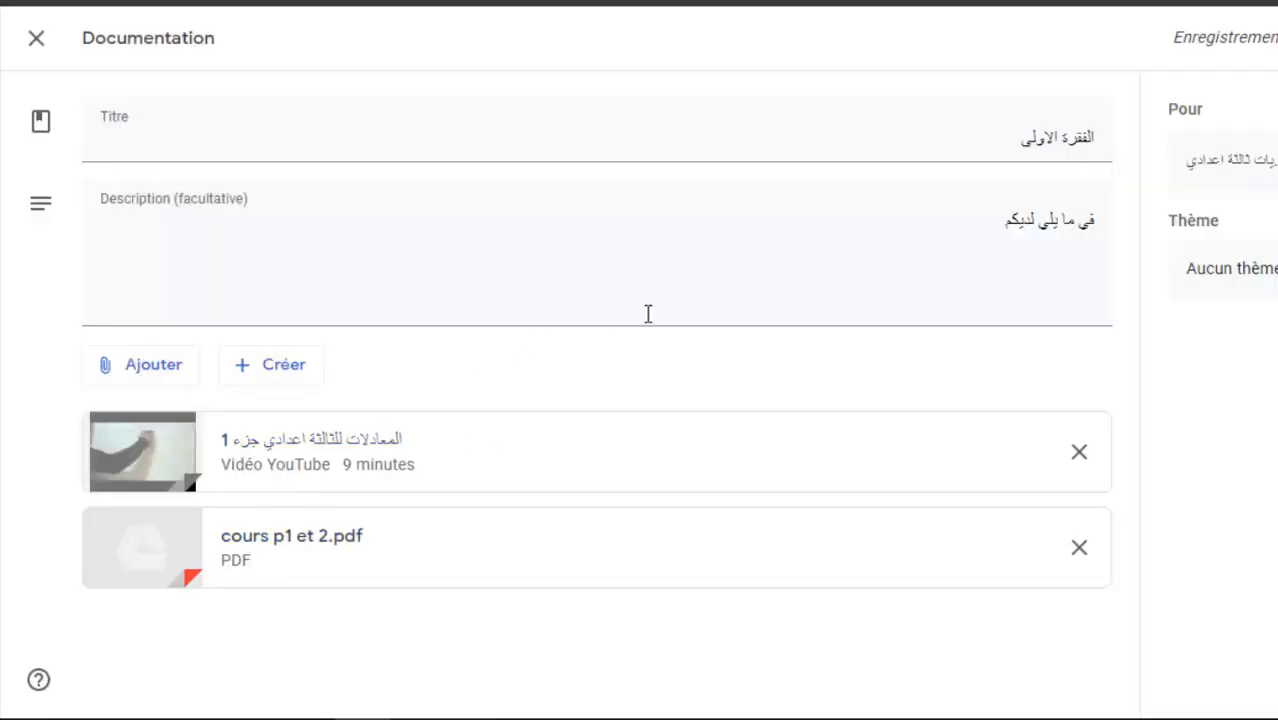
Step: Create a new blank Google Form linked to the material
{"action": "left_click", "coordinate": [923, 249]}
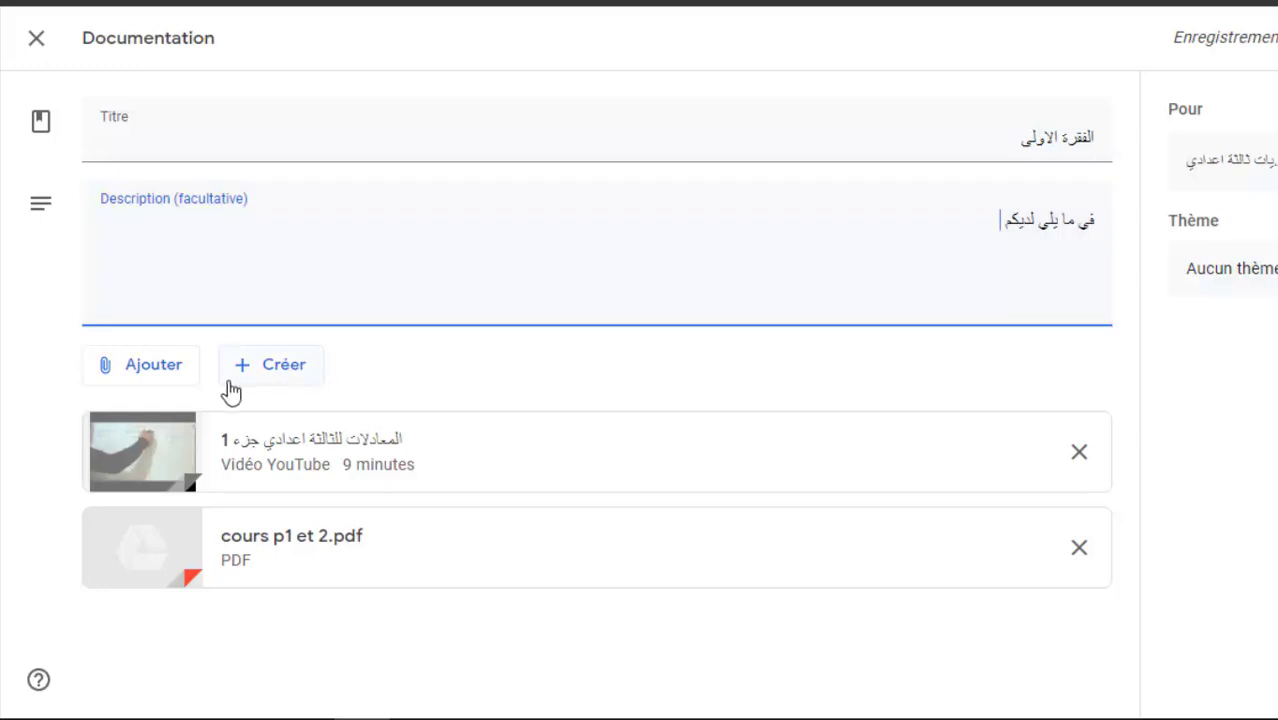
{"action": "left_click", "coordinate": [174, 377]}
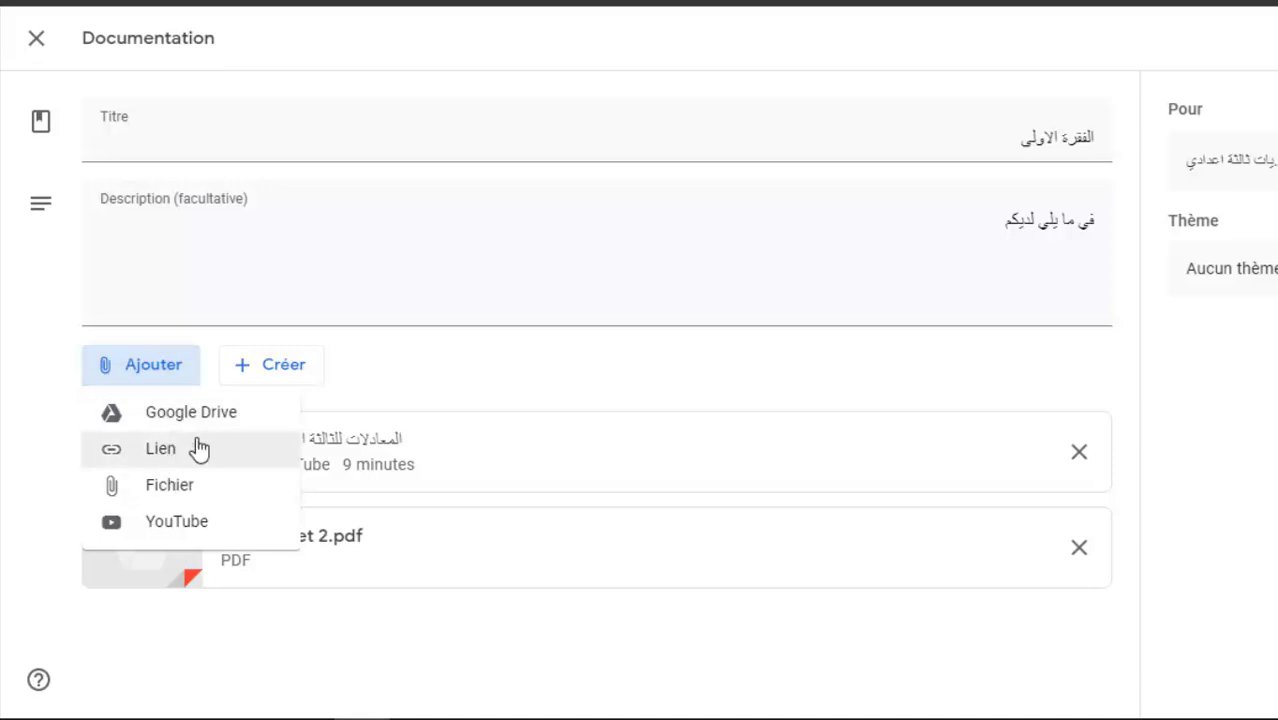
{"action": "left_click", "coordinate": [267, 383]}
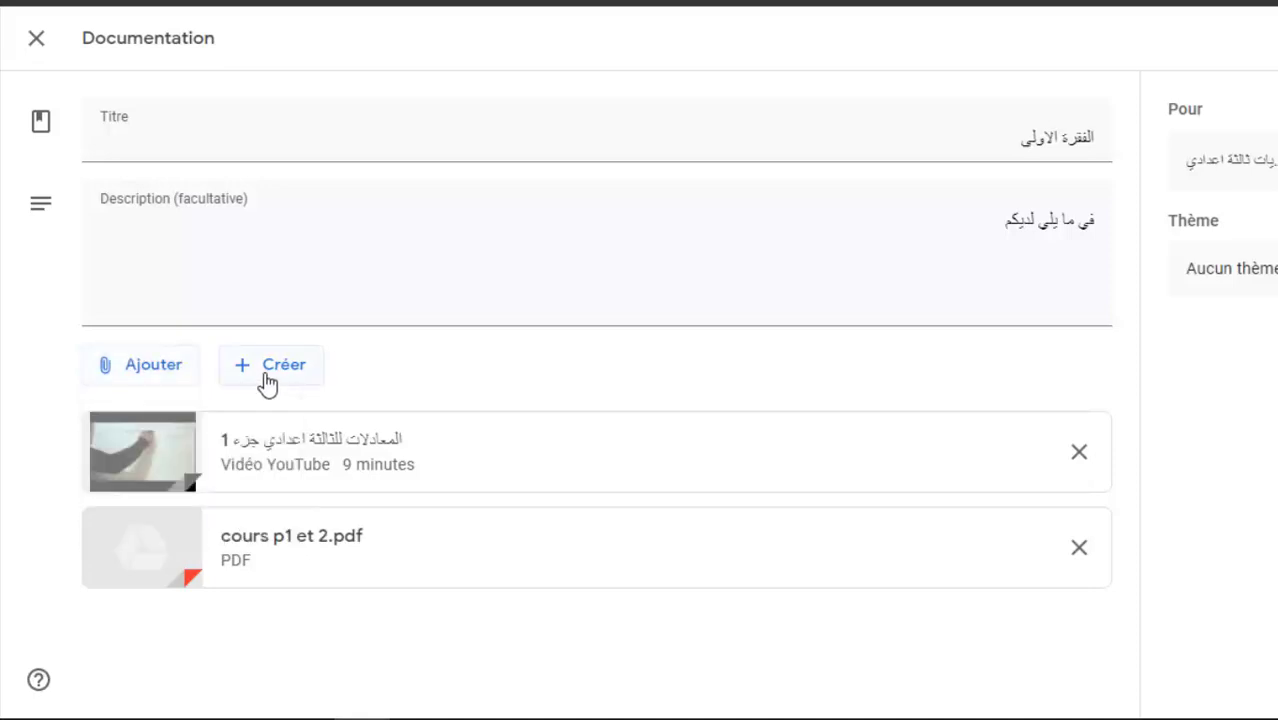
{"action": "left_click", "coordinate": [266, 381]}
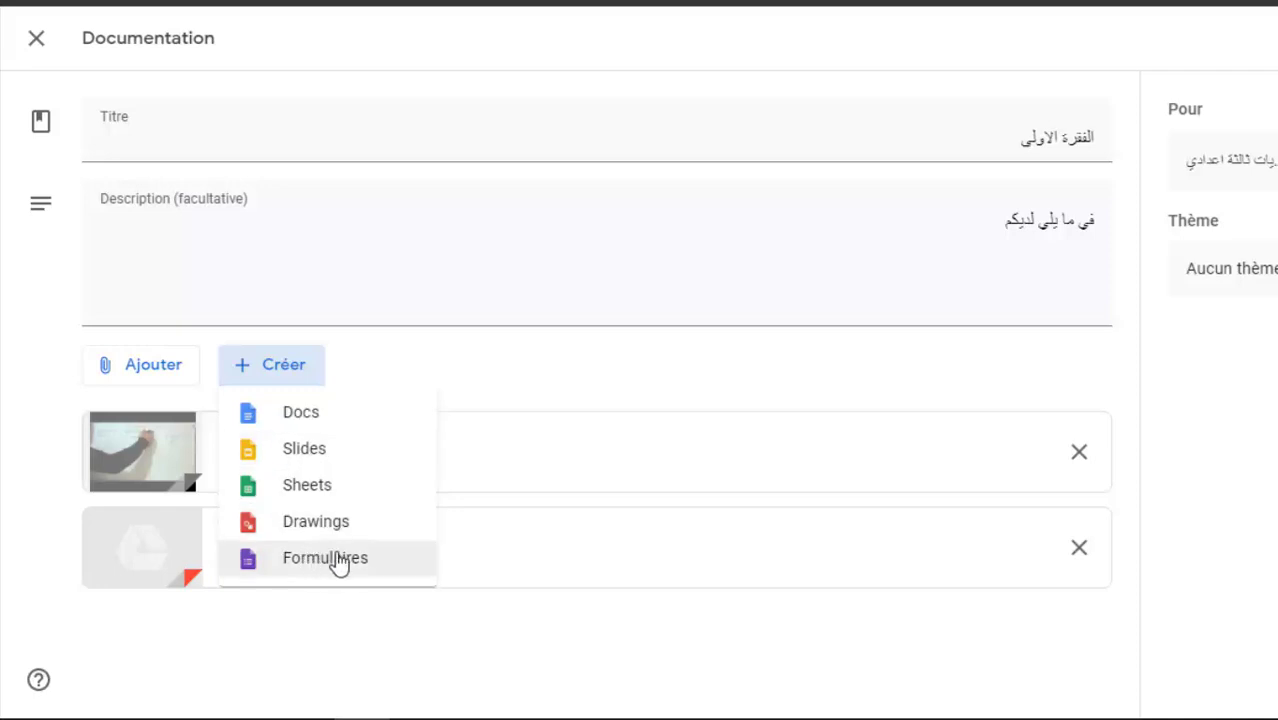
{"action": "left_click", "coordinate": [331, 562]}
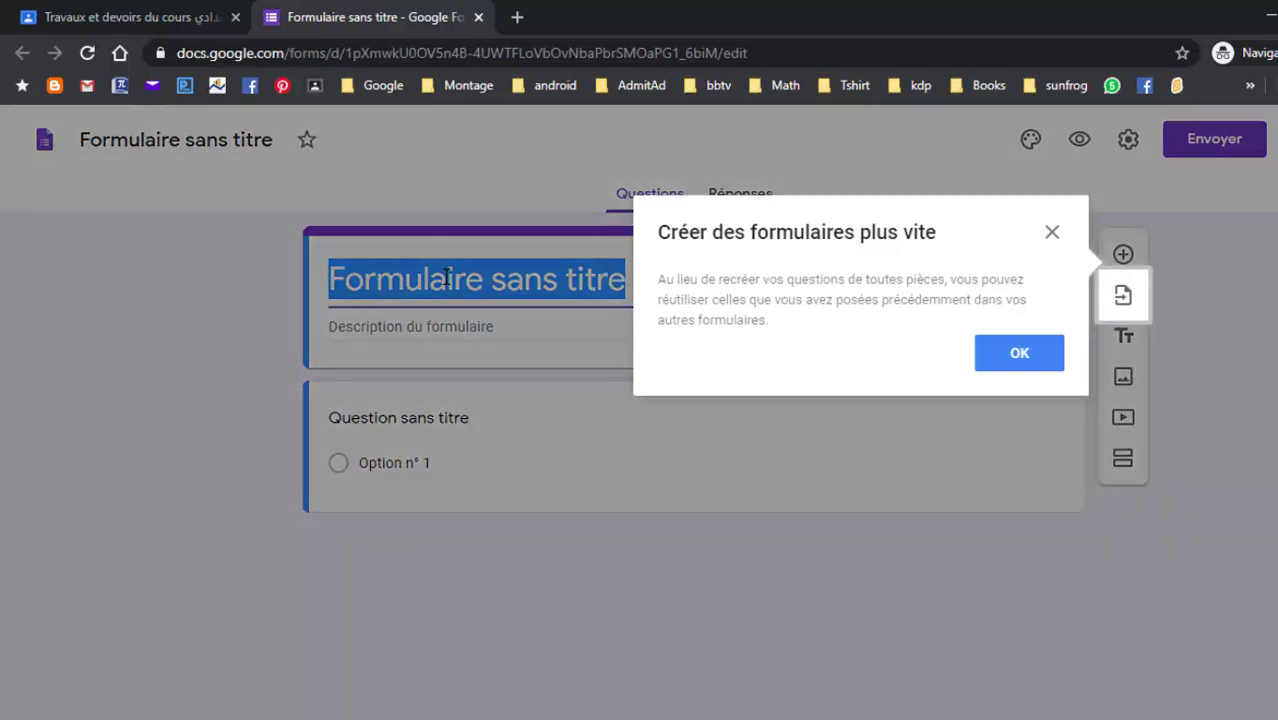
Step: Title the new form 'اختبار 01'
{"action": "left_click", "coordinate": [446, 278]}
{"action": "key", "text": "BackSpace"}
{"action": "type", "text": "اختبار 01"}
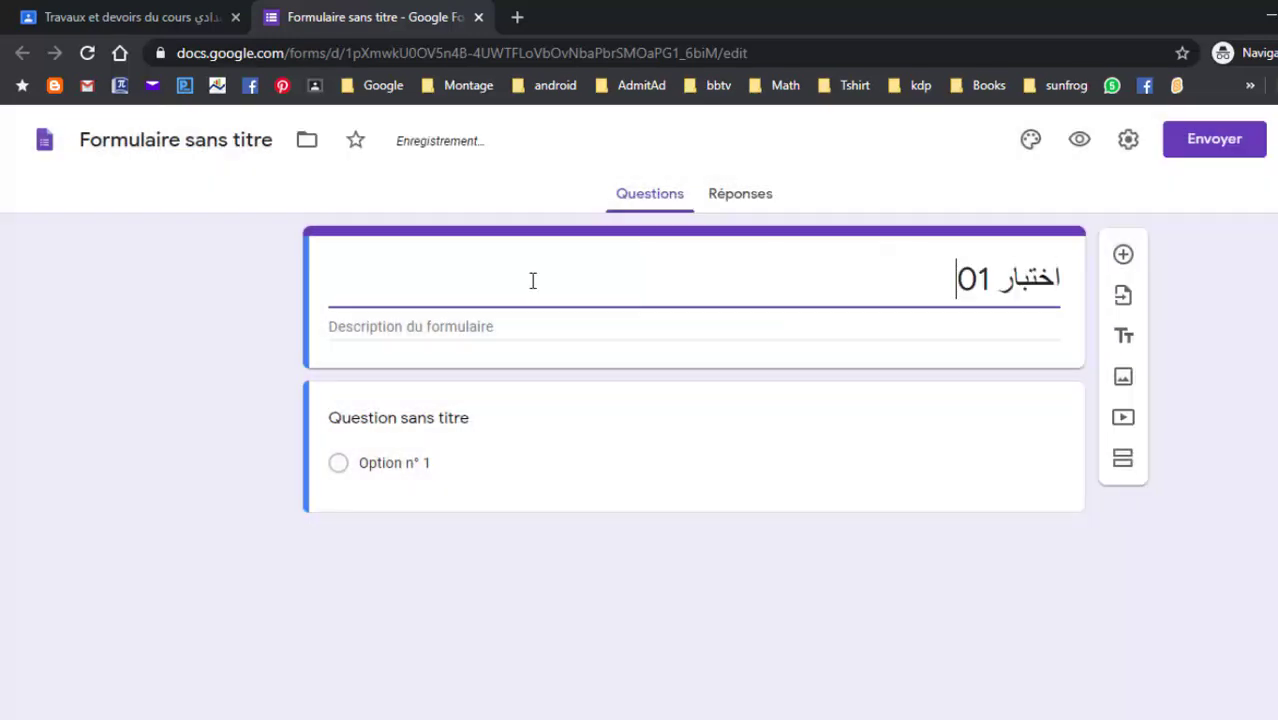
{"action": "left_click", "coordinate": [511, 330]}
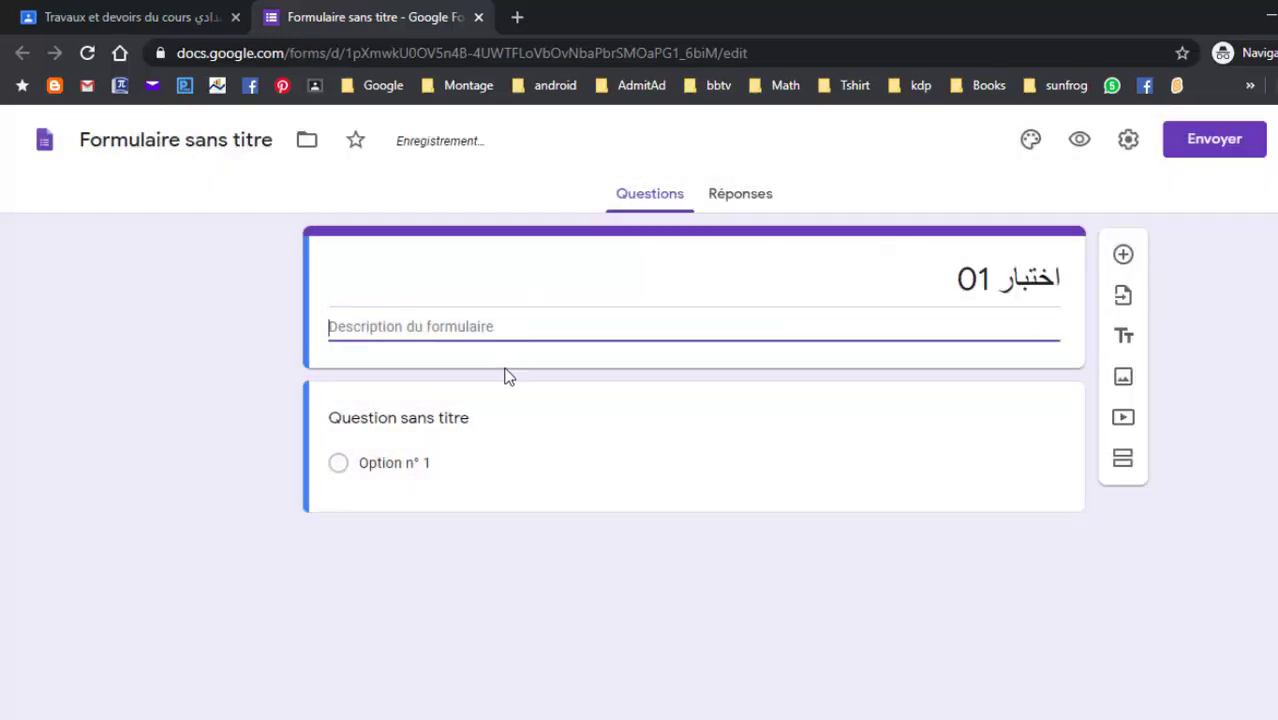
Step: Write the question 'حل المعادلة 2x-4=0 هو' with answer choices 0, 1, 2 and 3
{"action": "left_click", "coordinate": [451, 420]}
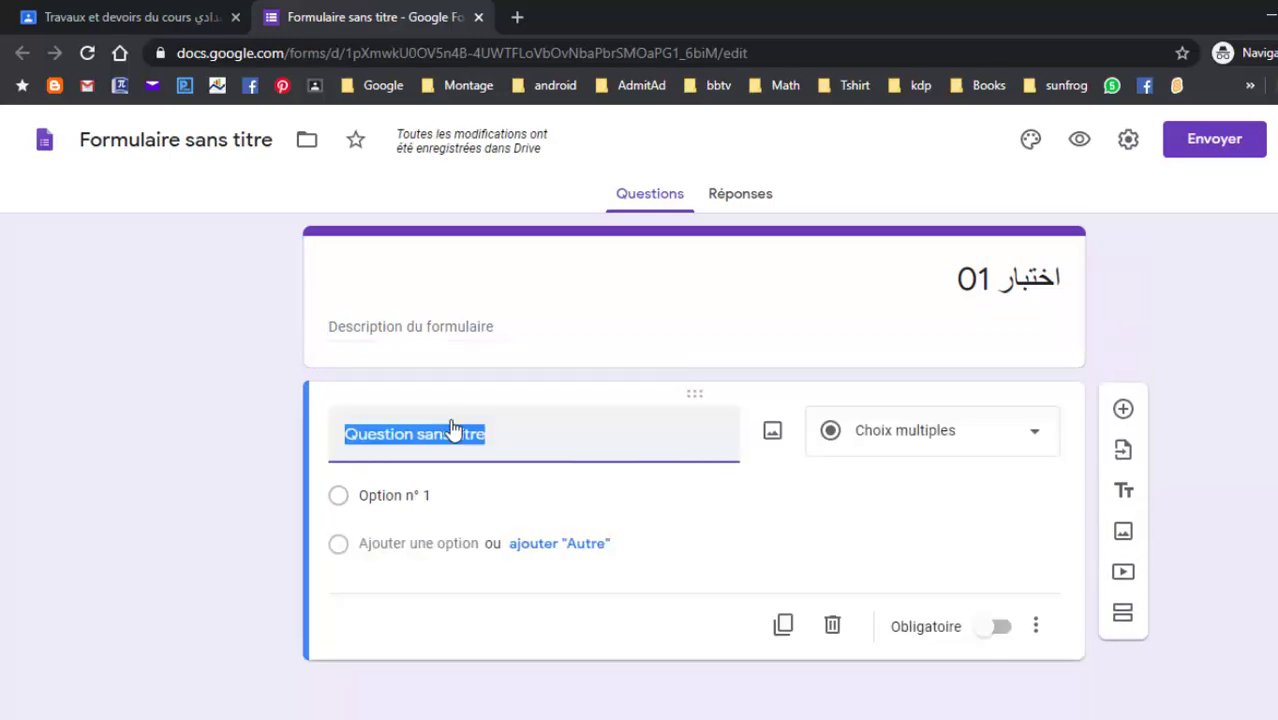
{"action": "type", "text": "حل"}
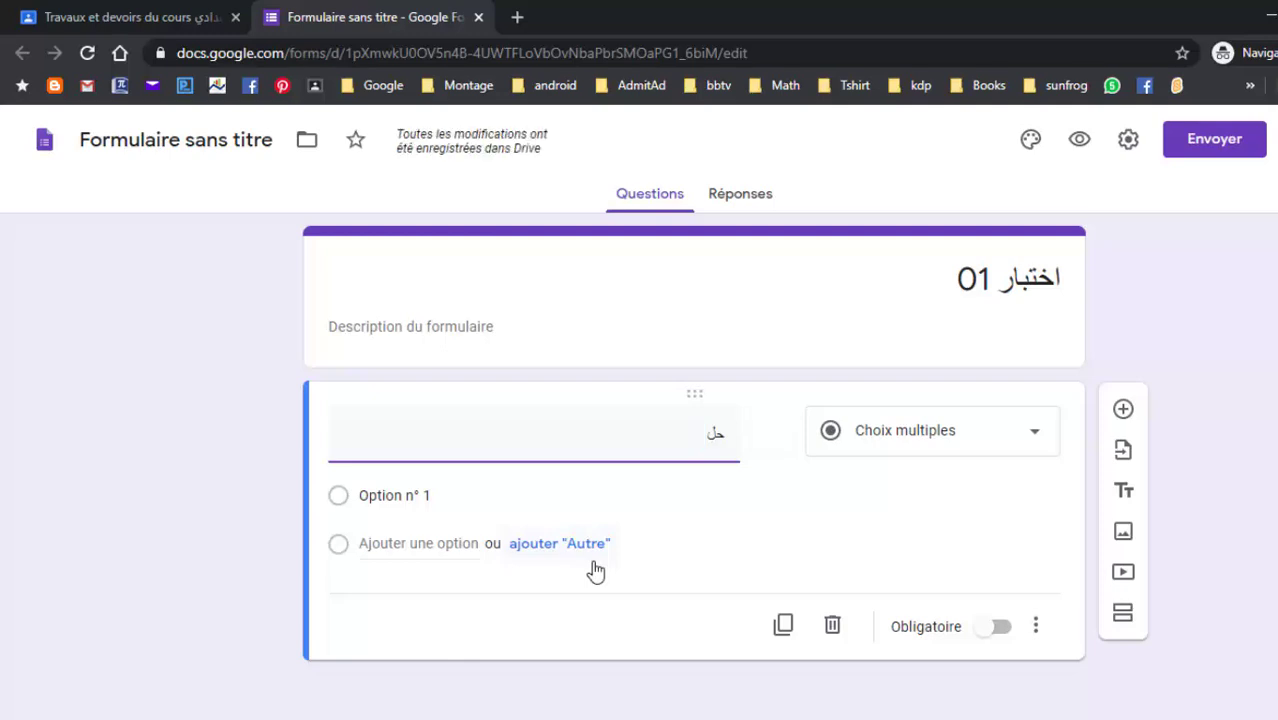
{"action": "type", "text": " المعادلة 2x-"}
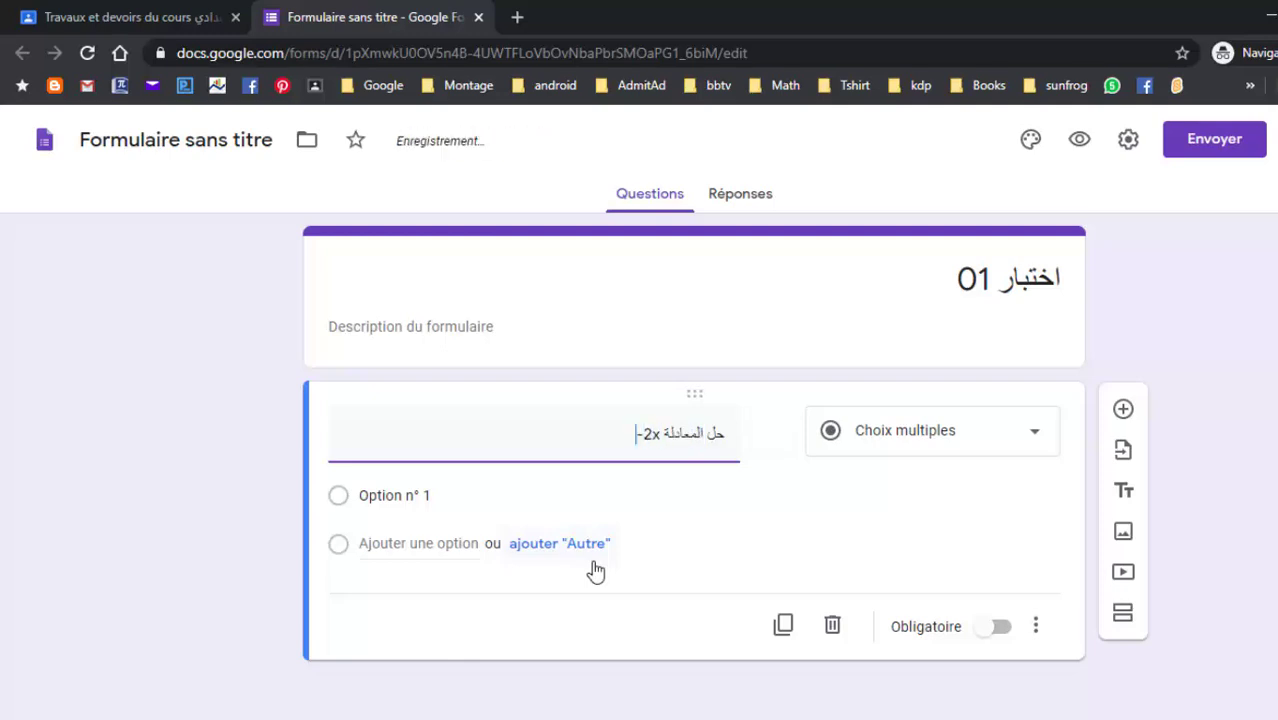
{"action": "type", "text": "4=0"}
{"action": "type", "text": " م"}
{"action": "left_click", "coordinate": [428, 502]}
{"action": "type", "text": "0"}
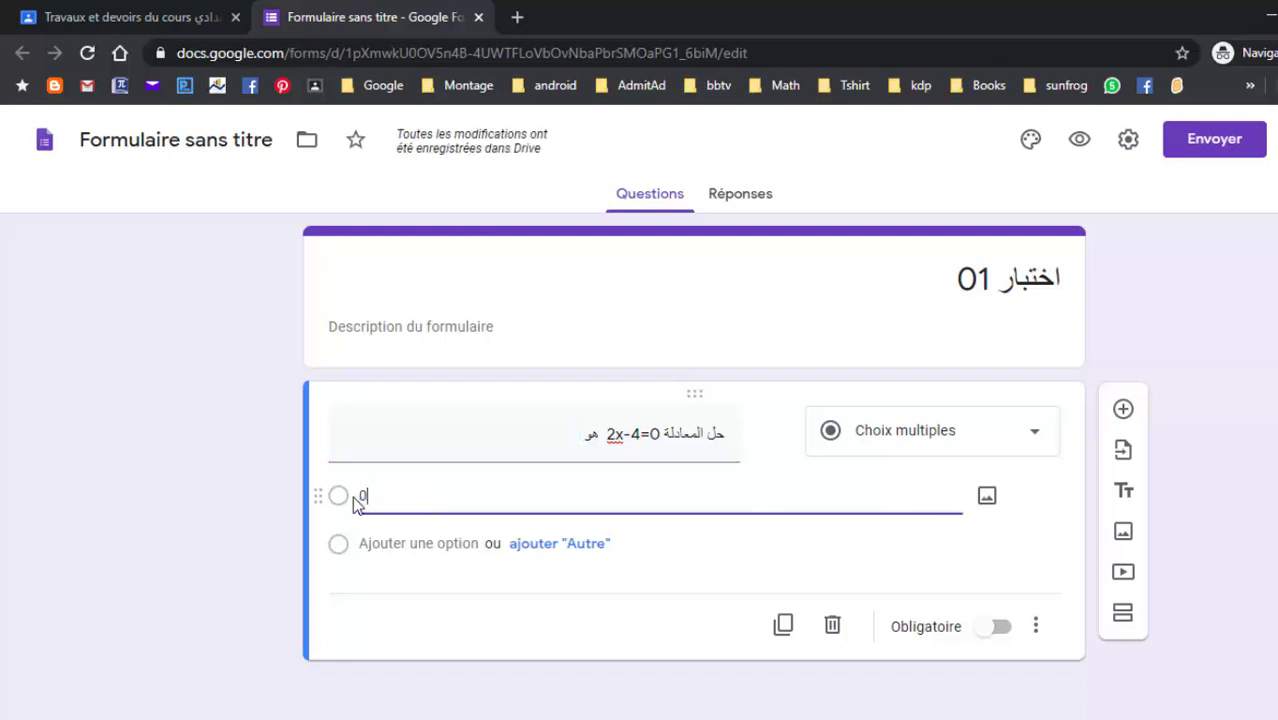
{"action": "left_click", "coordinate": [373, 548]}
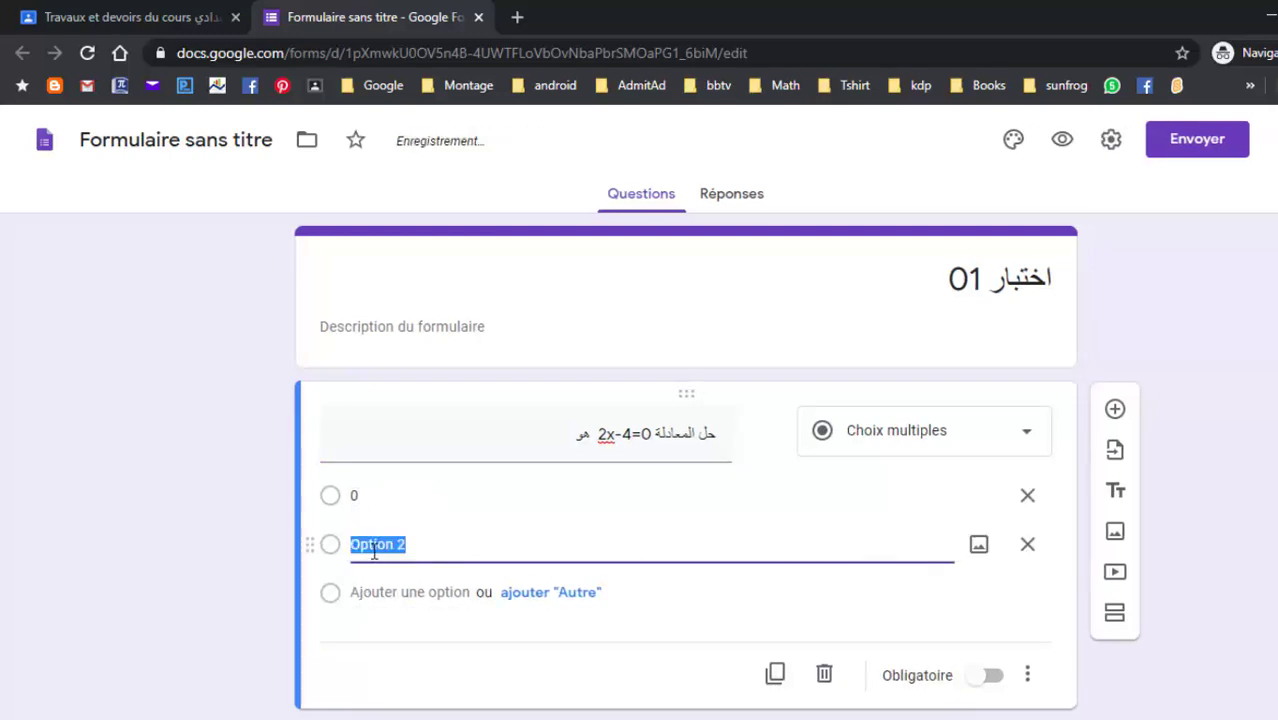
{"action": "type", "text": "1"}
{"action": "left_click", "coordinate": [376, 591]}
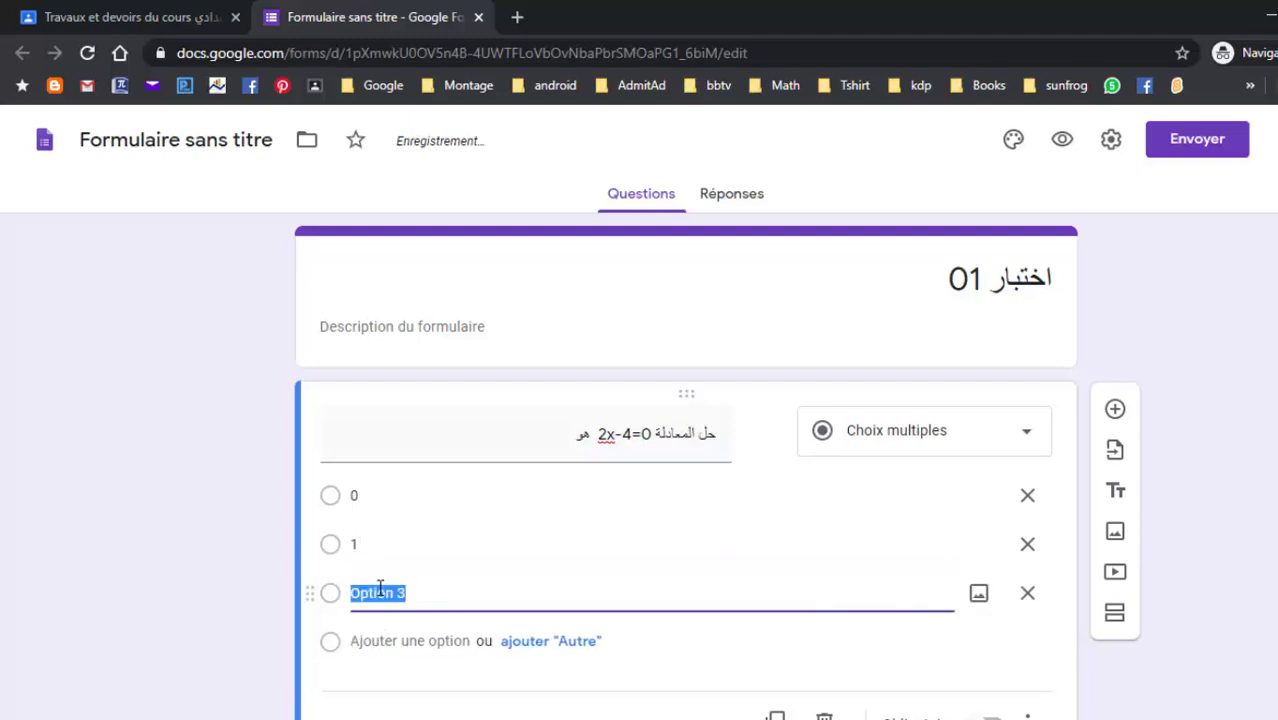
{"action": "type", "text": "2"}
{"action": "left_click", "coordinate": [389, 641]}
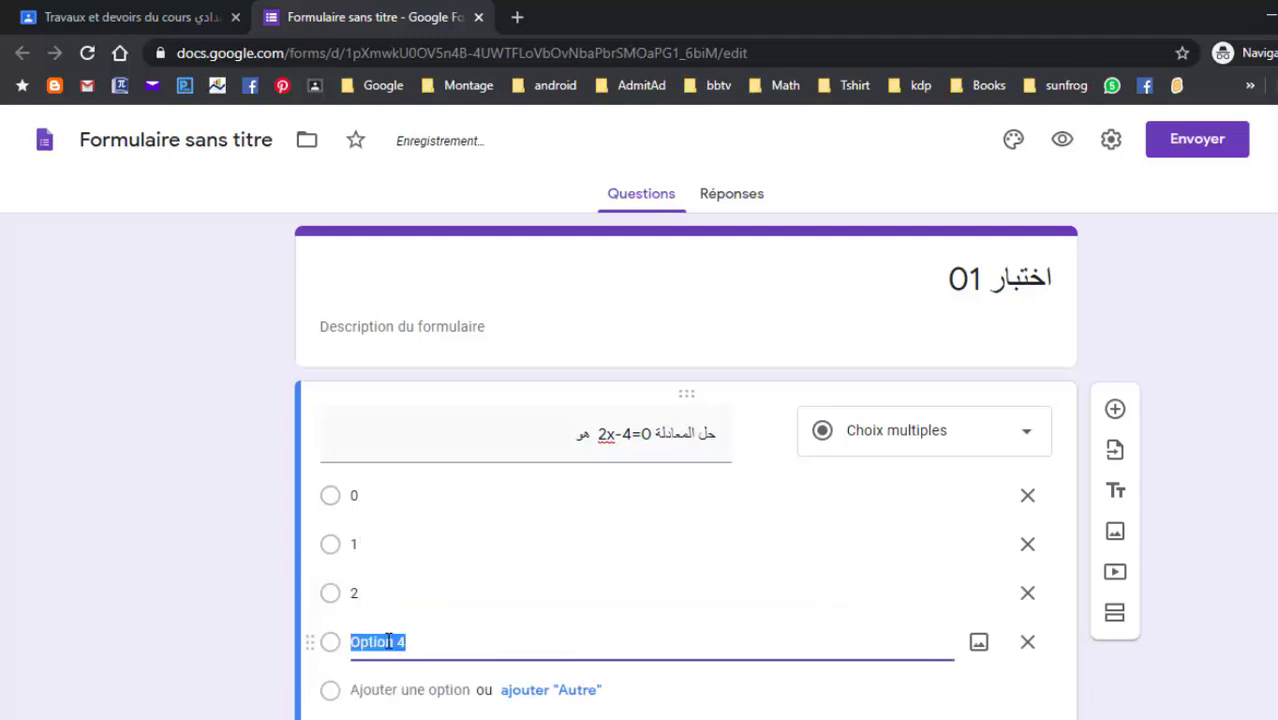
{"action": "type", "text": "3"}
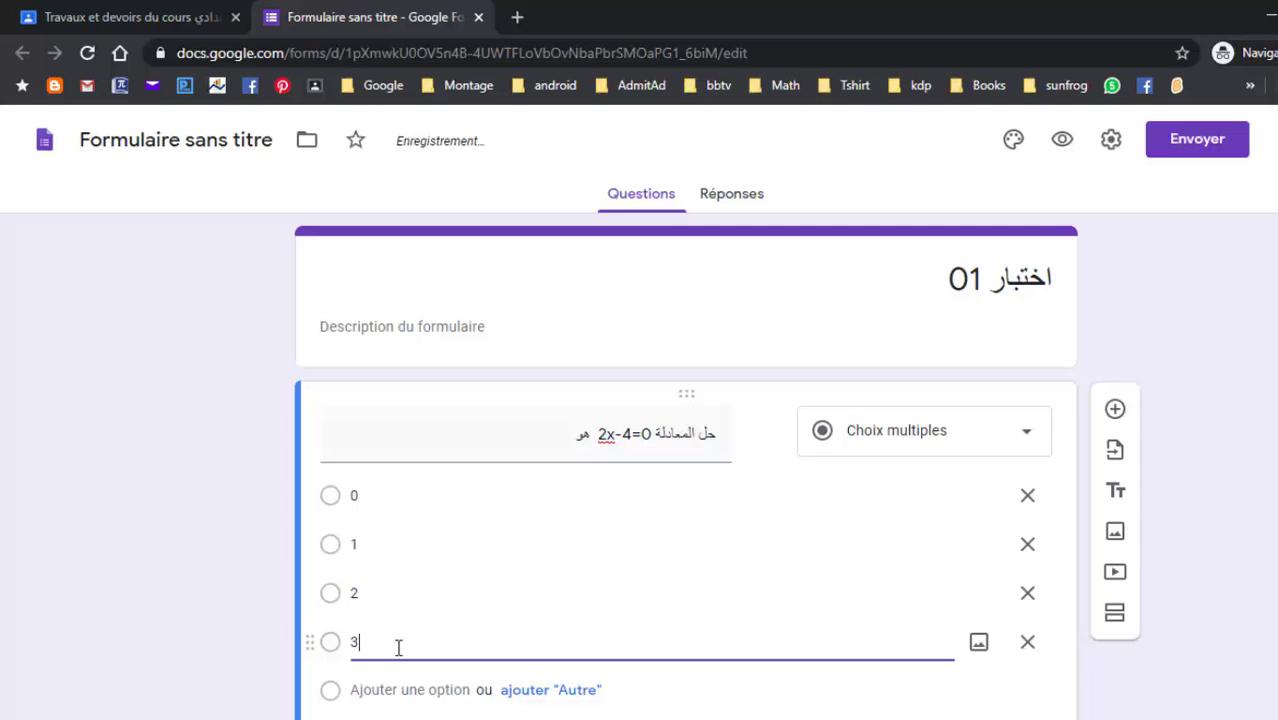
Step: Make the 2x-4=0 question required
{"action": "left_click", "coordinate": [372, 497]}
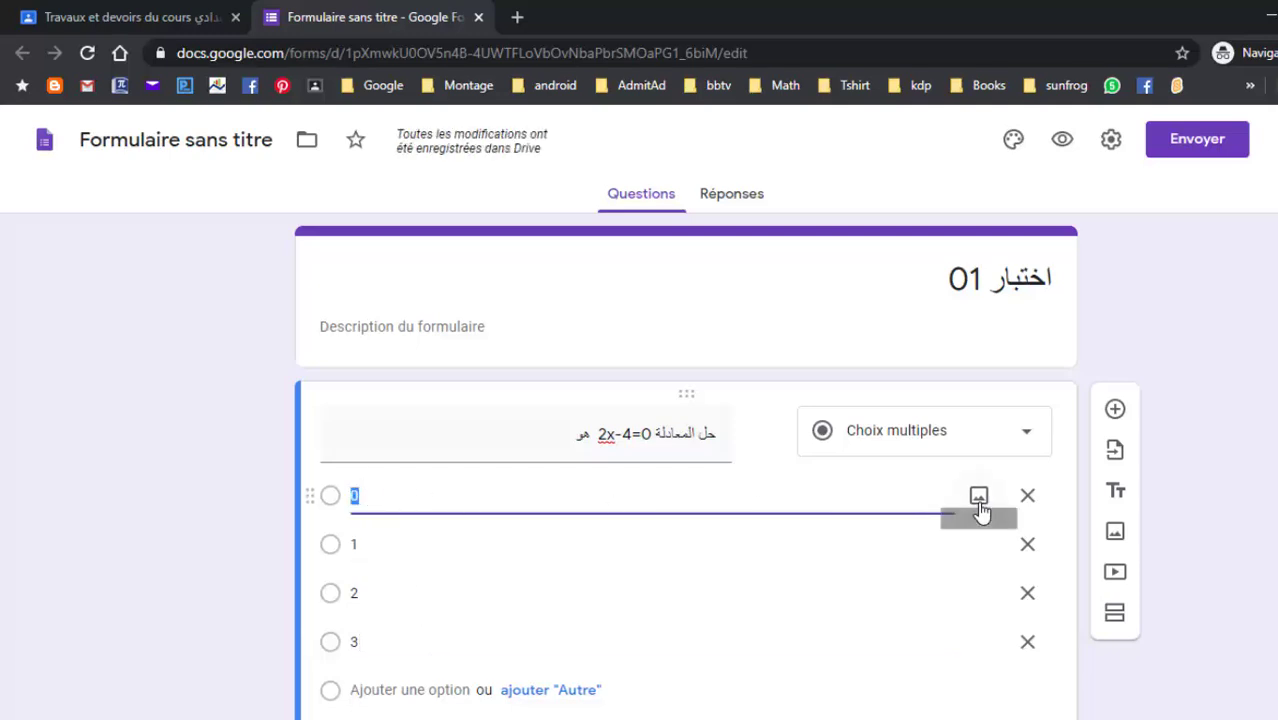
{"action": "scroll", "coordinate": [935, 520], "scroll_direction": "down", "scroll_amount": 1}
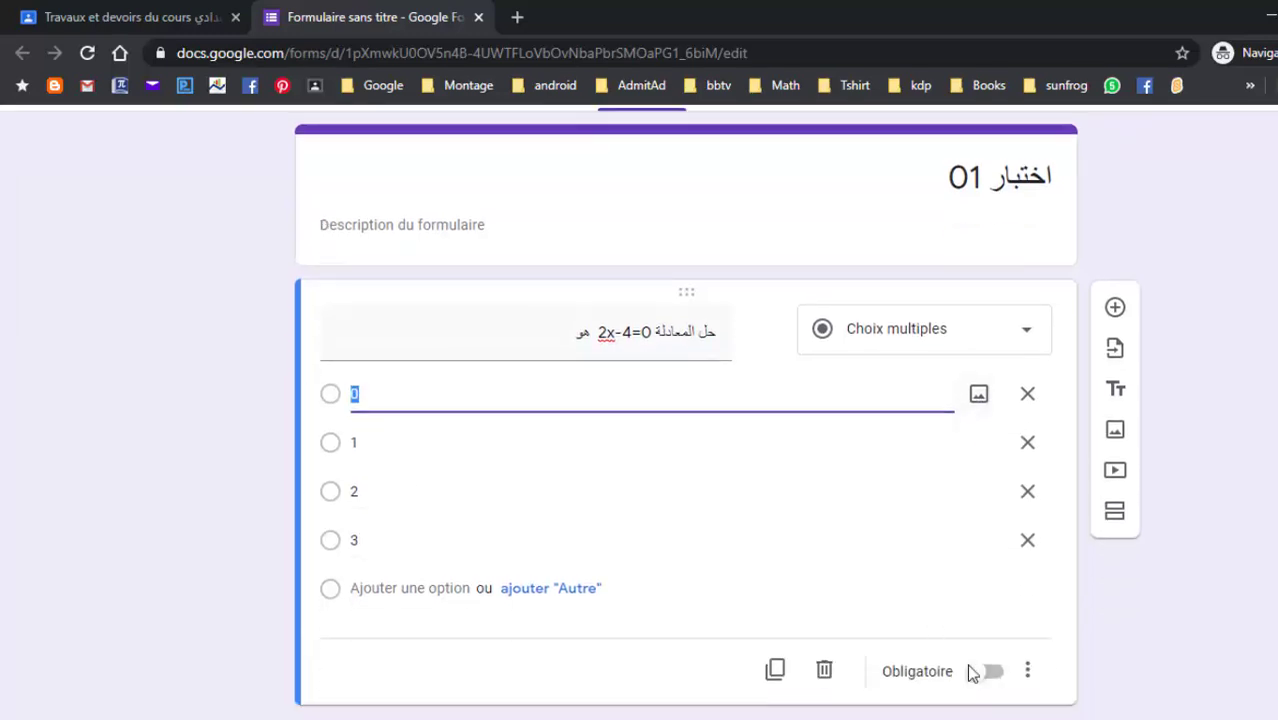
{"action": "left_click", "coordinate": [993, 675]}
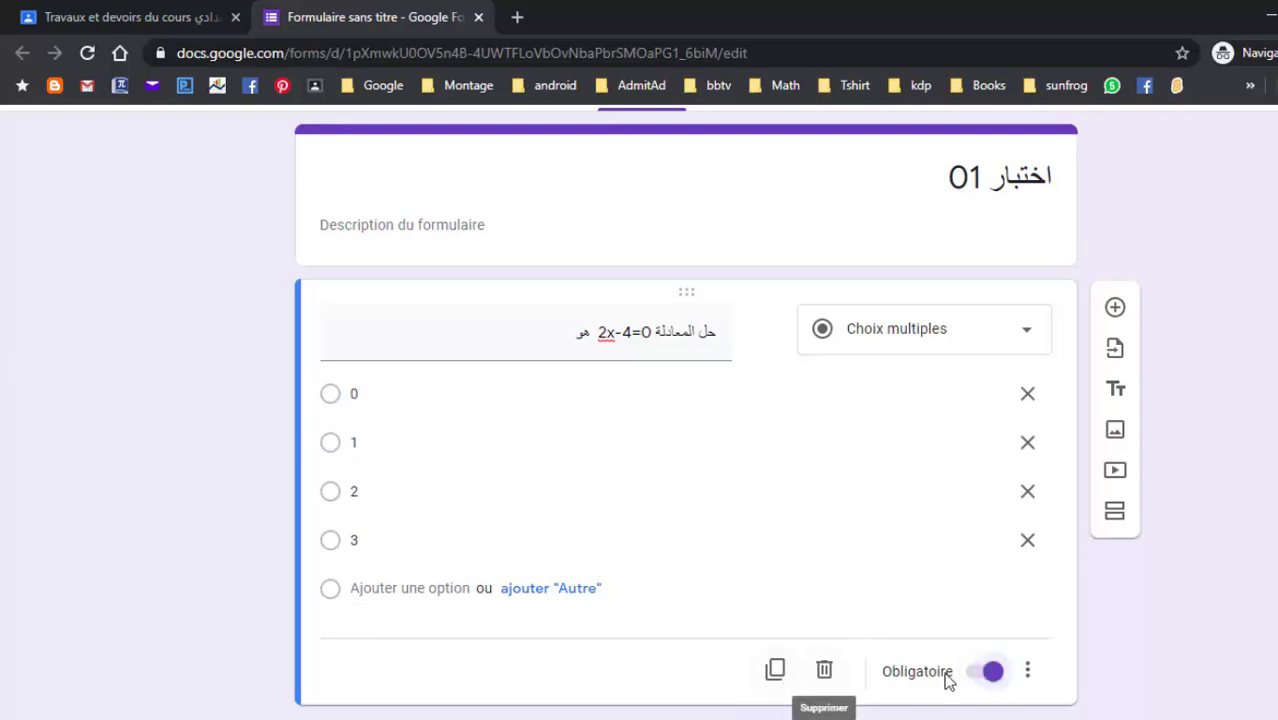
Step: Add the question 'حل المعادلة x-7=0 هو' with answer choices 5, 6, 7 and 8
{"action": "left_click", "coordinate": [1115, 307]}
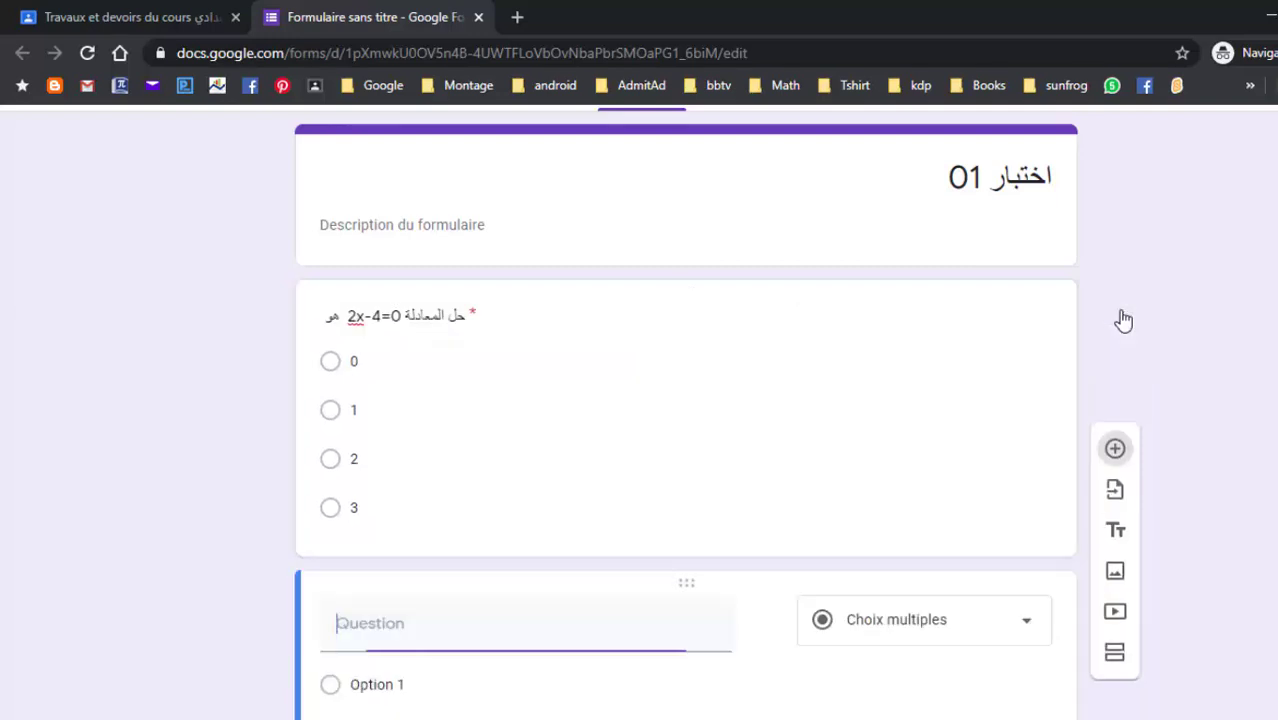
{"action": "type", "text": "حل المعادلة x-7="}
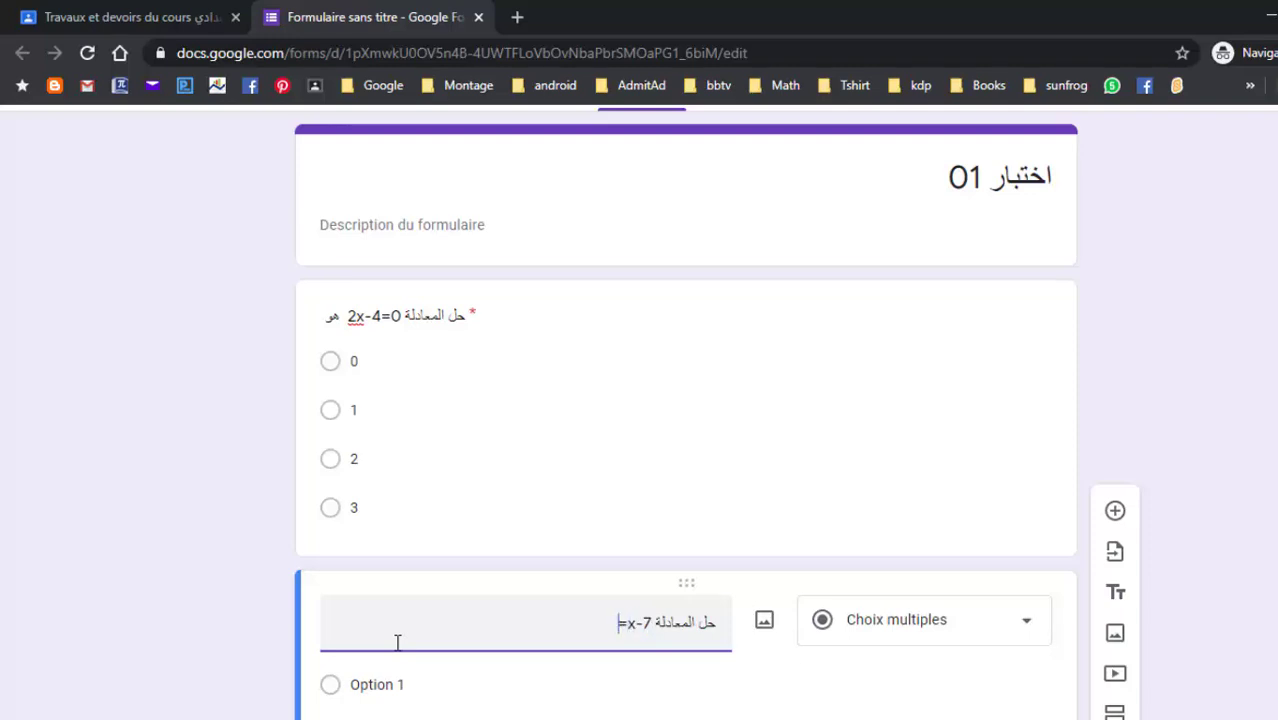
{"action": "type", "text": "0 هو"}
{"action": "scroll", "coordinate": [397, 642], "scroll_direction": "down", "scroll_amount": 2}
{"action": "left_click", "coordinate": [340, 513]}
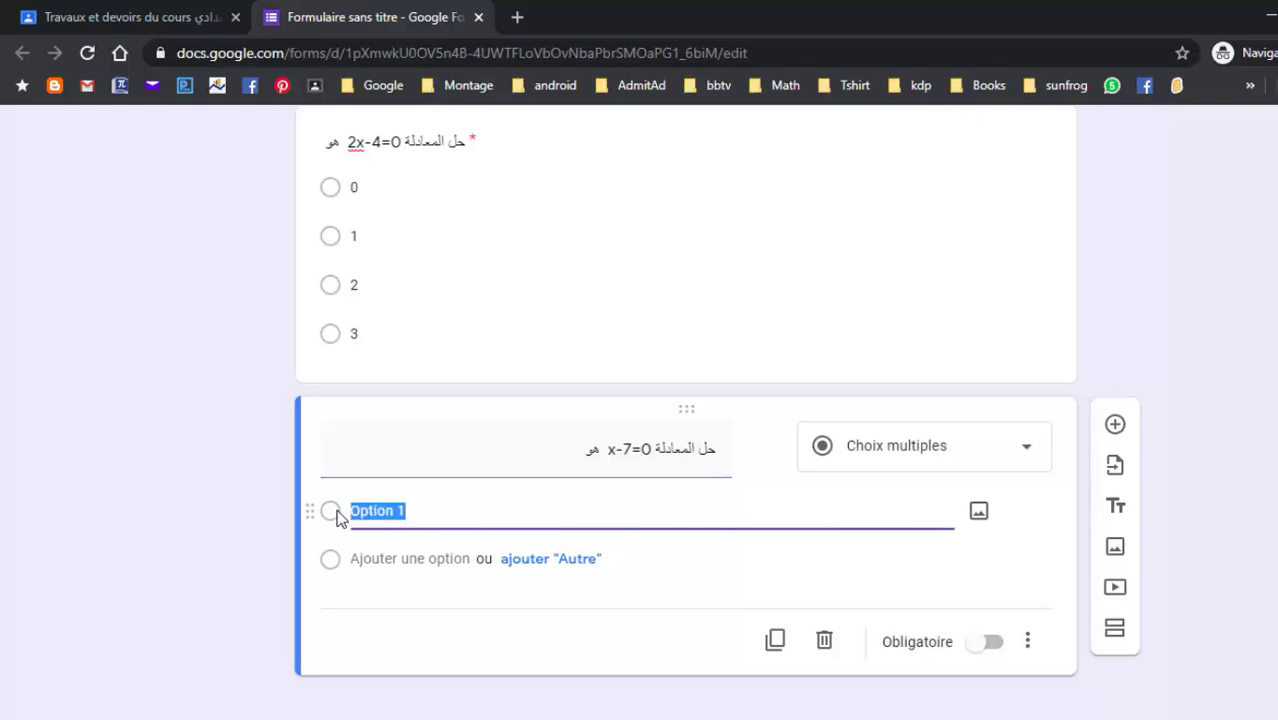
{"action": "double_click", "coordinate": [371, 512]}
{"action": "type", "text": "5"}
{"action": "key", "text": "Return"}
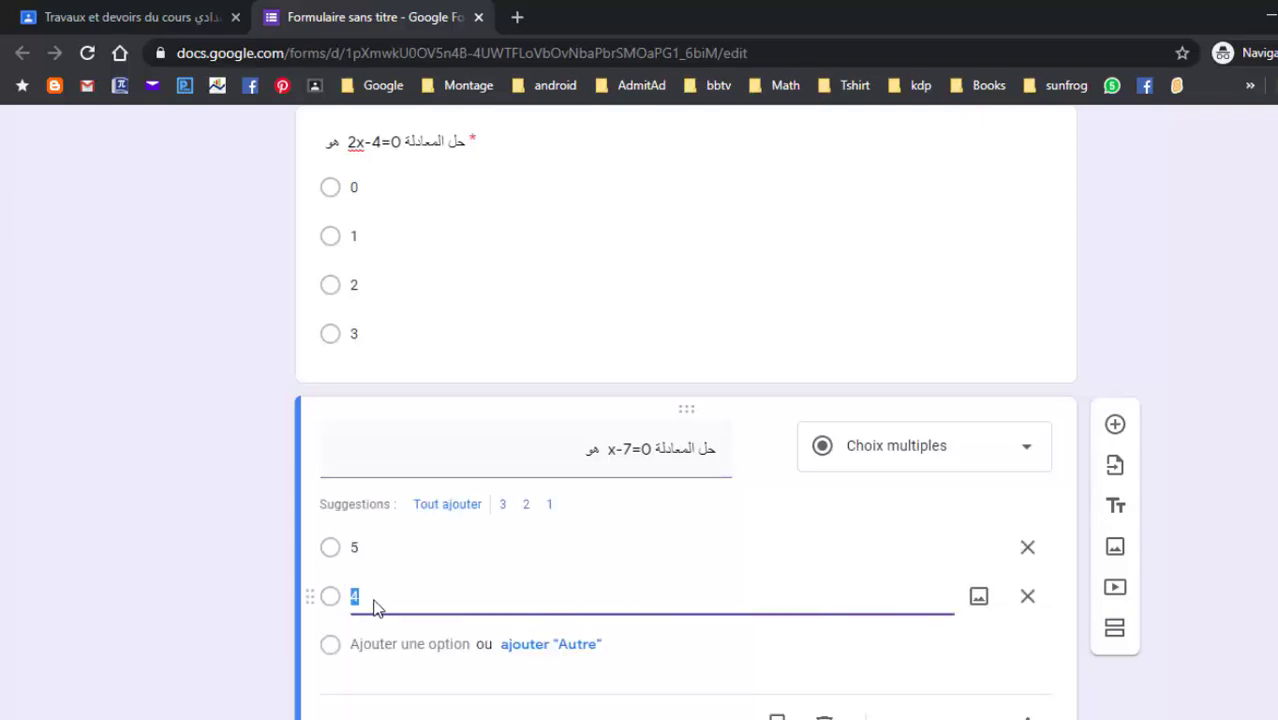
{"action": "key", "text": "Return"}
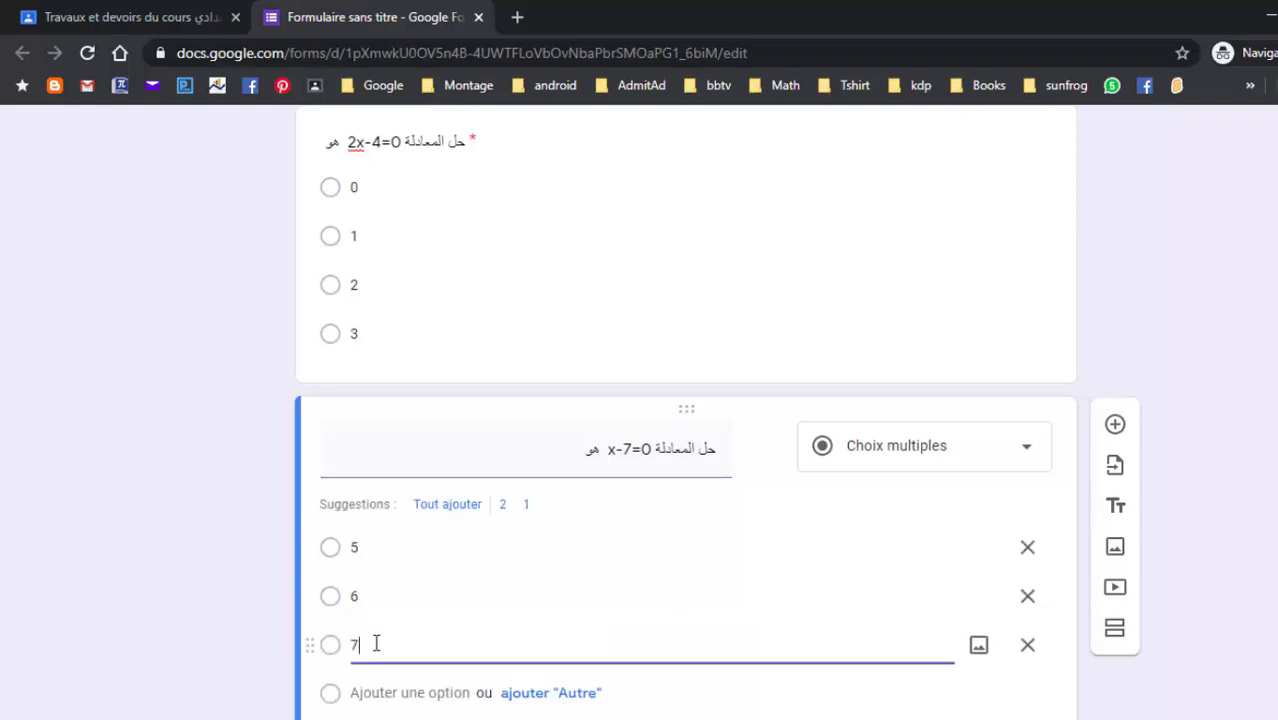
{"action": "key", "text": "Return"}
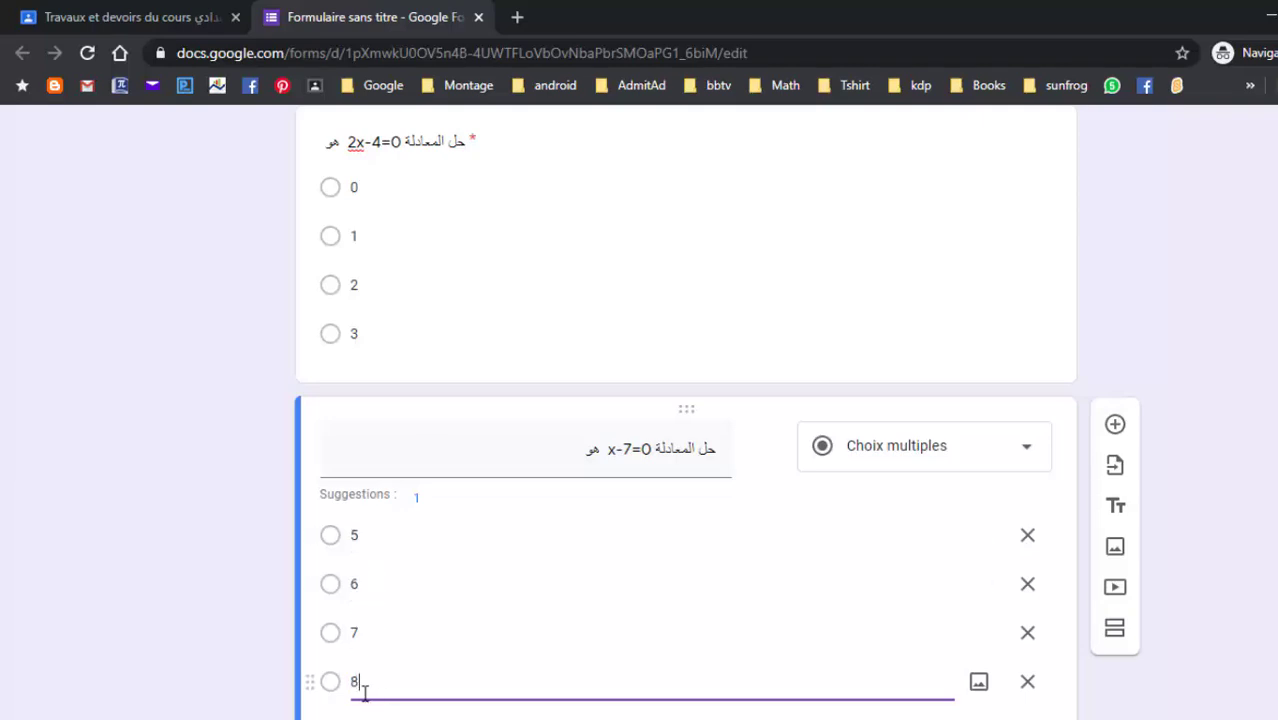
Step: Make the x-7=0 question required
{"action": "left_click", "coordinate": [352, 634]}
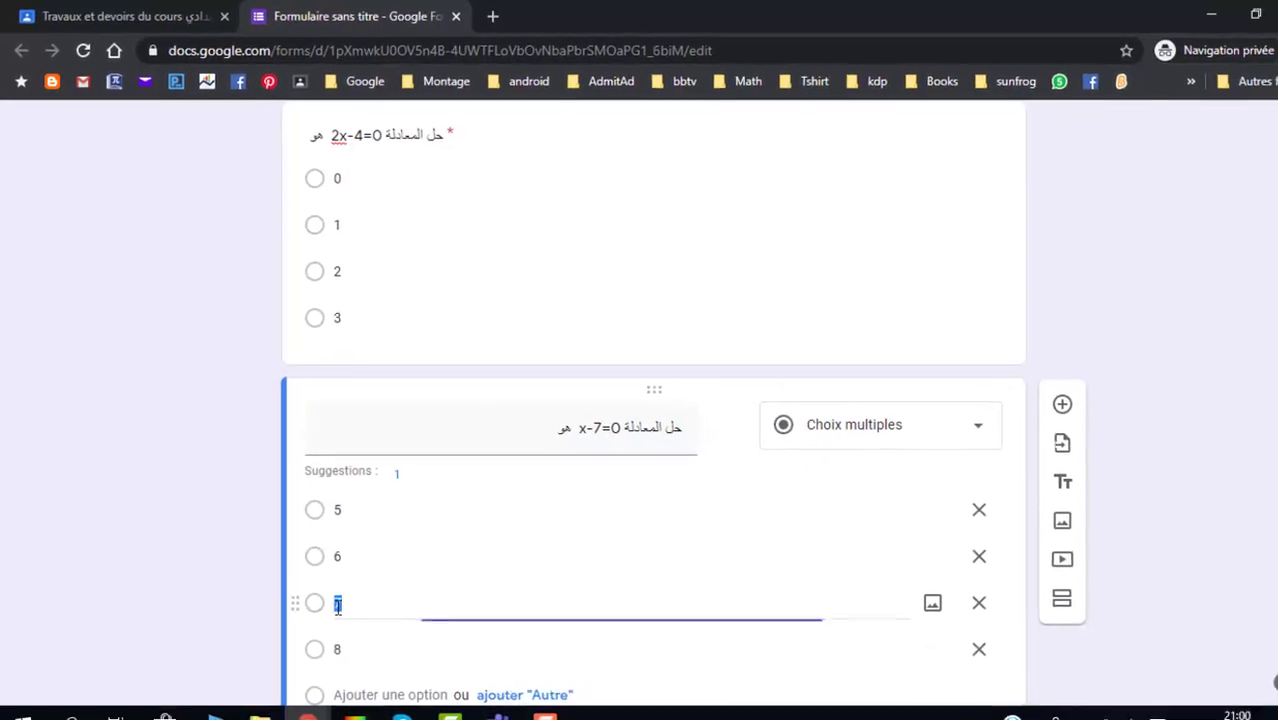
{"action": "scroll", "coordinate": [392, 638], "scroll_direction": "down", "scroll_amount": 1}
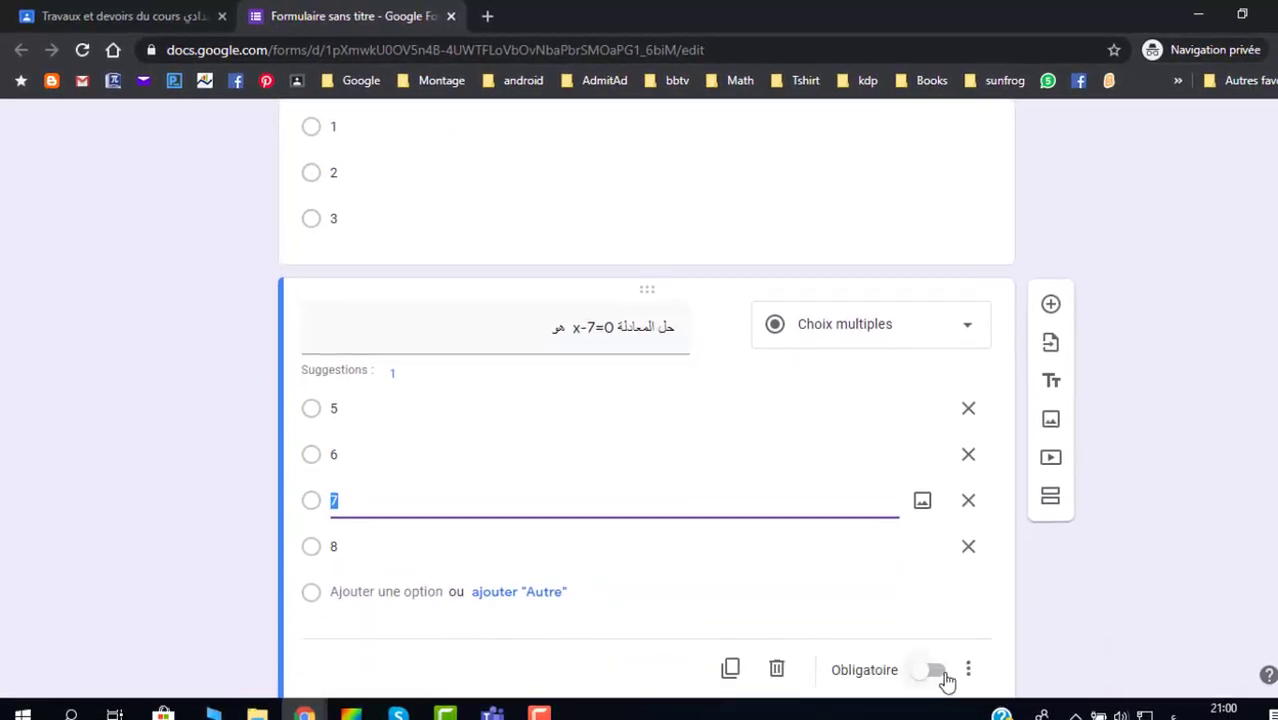
{"action": "left_click", "coordinate": [944, 676]}
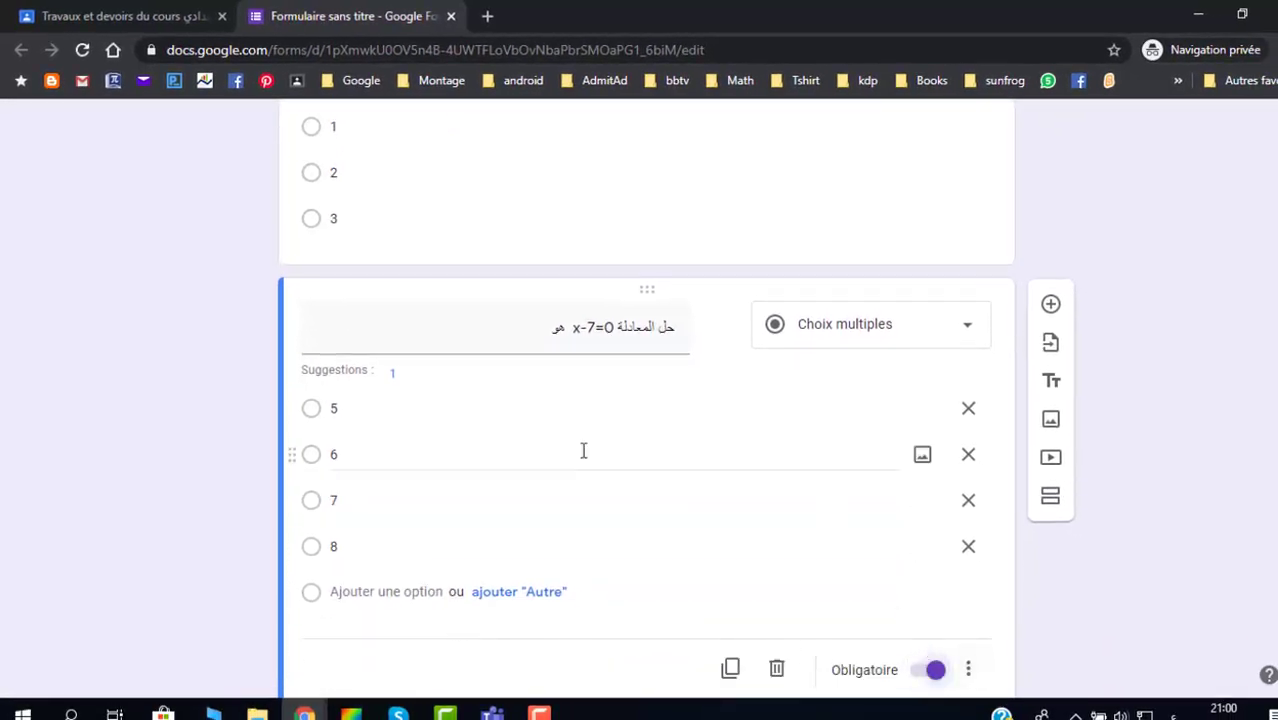
{"action": "scroll", "coordinate": [583, 451], "scroll_direction": "up", "scroll_amount": 4}
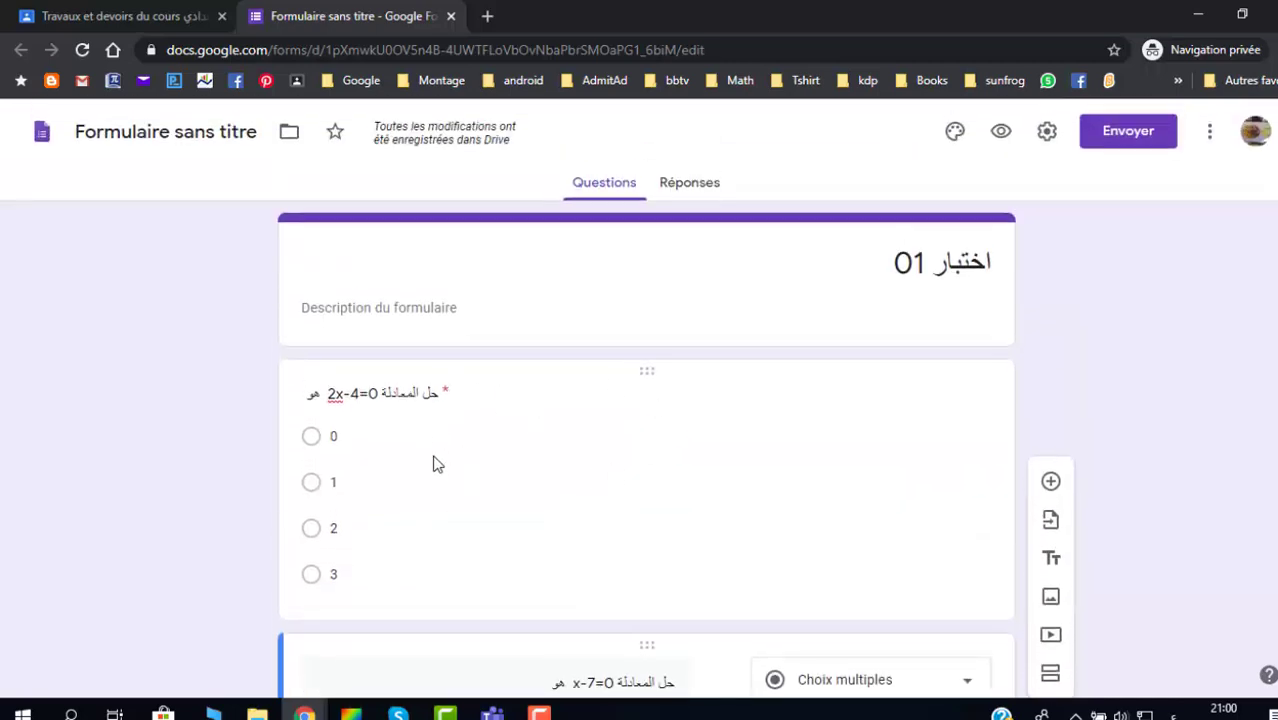
{"action": "scroll", "coordinate": [484, 459], "scroll_direction": "down", "scroll_amount": 2}
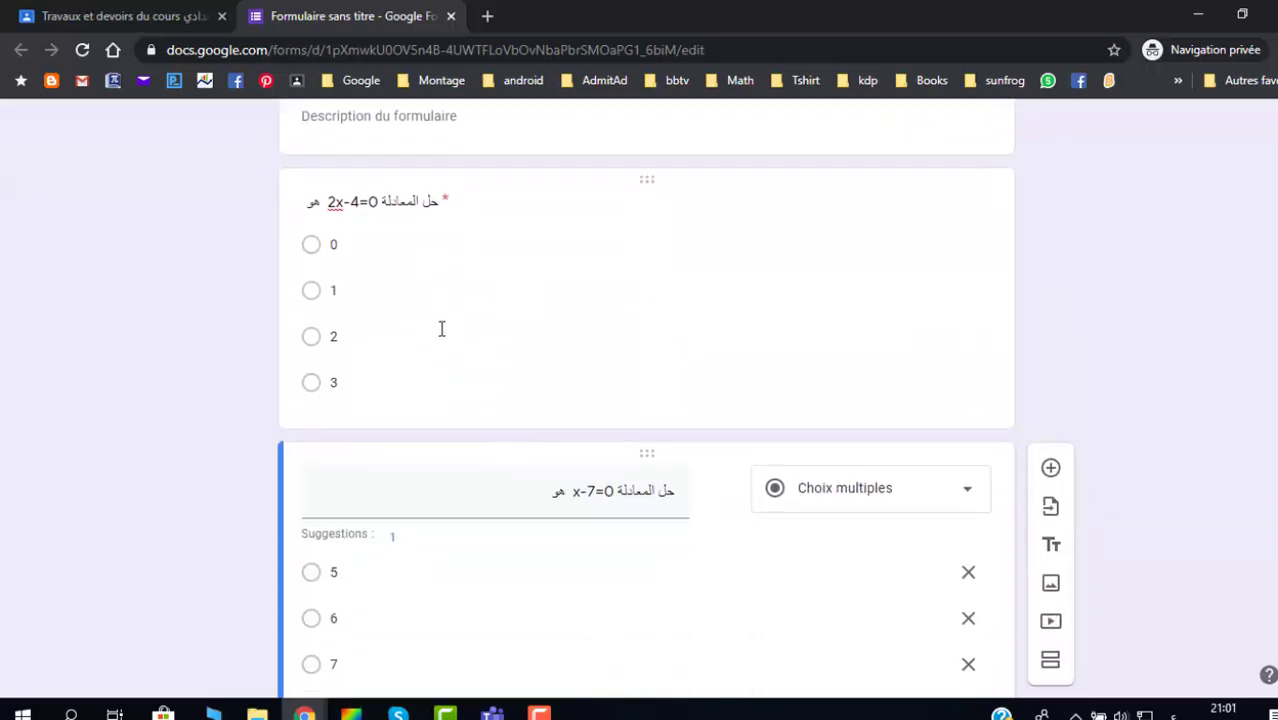
Step: Add a new blank question and drag it to the top of the form
{"action": "left_click", "coordinate": [442, 328]}
{"action": "left_click", "coordinate": [130, 277]}
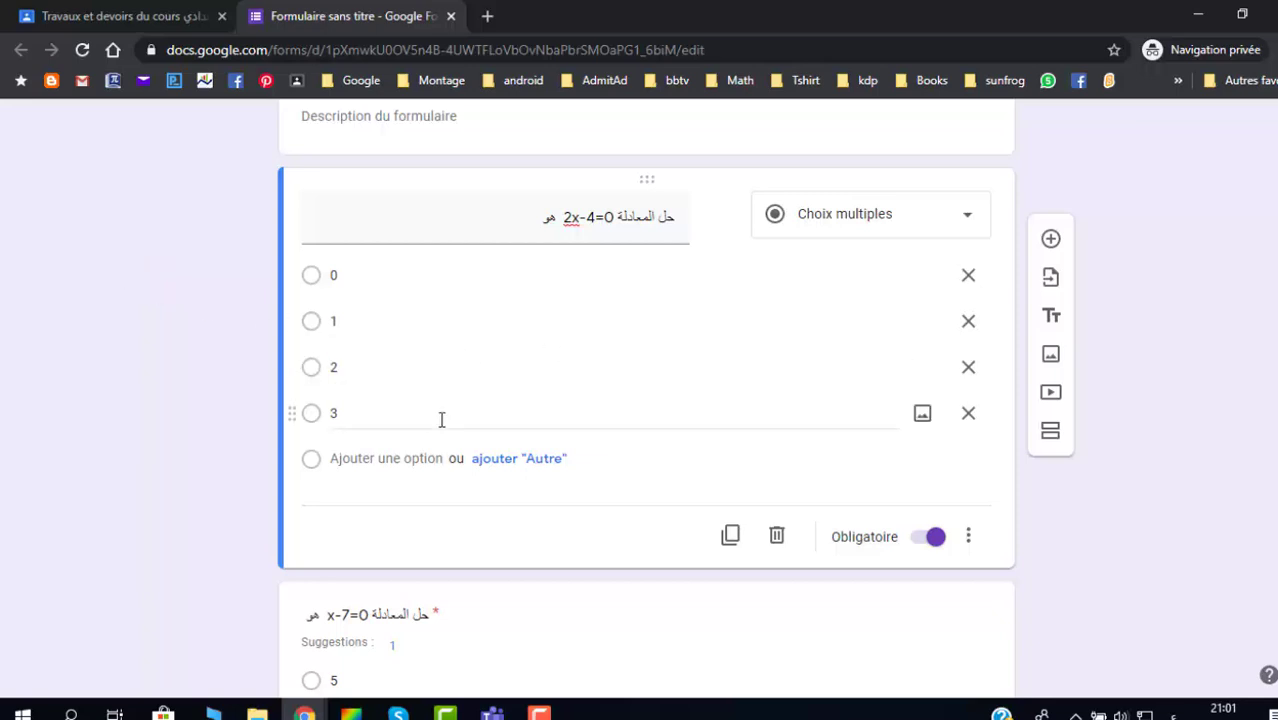
{"action": "scroll", "coordinate": [480, 398], "scroll_direction": "up", "scroll_amount": 2}
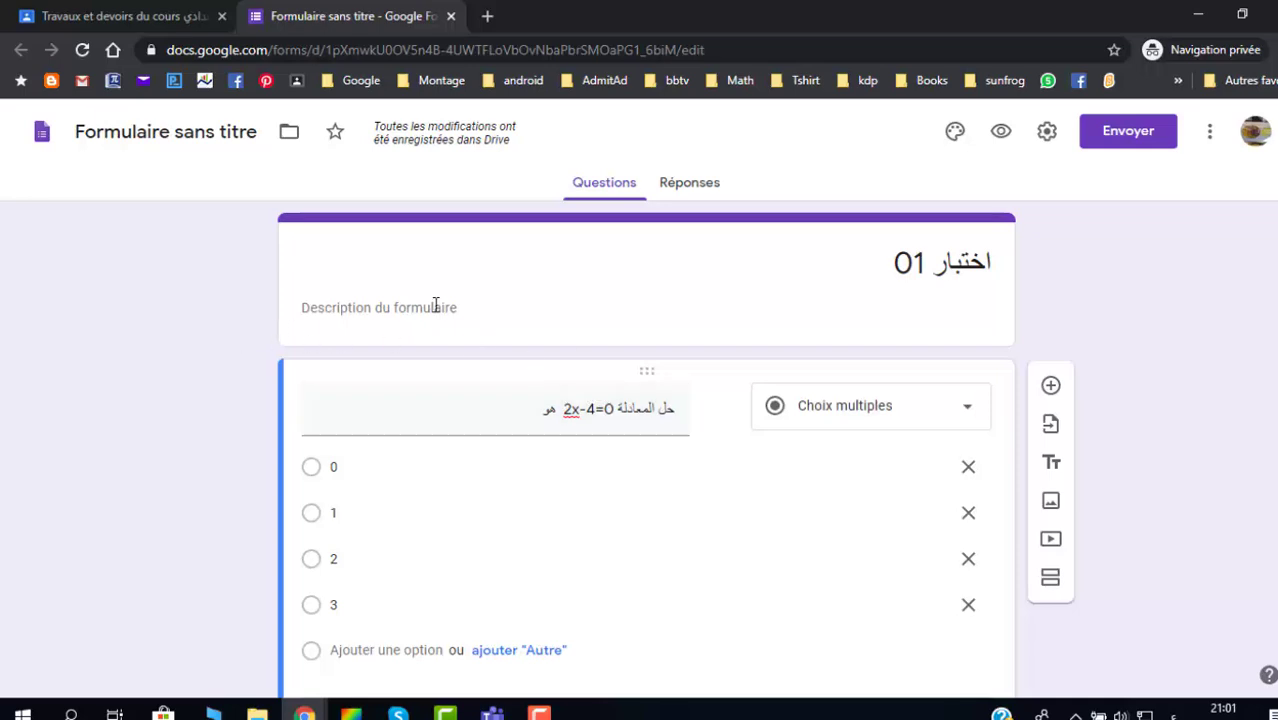
{"action": "left_click", "coordinate": [1052, 390]}
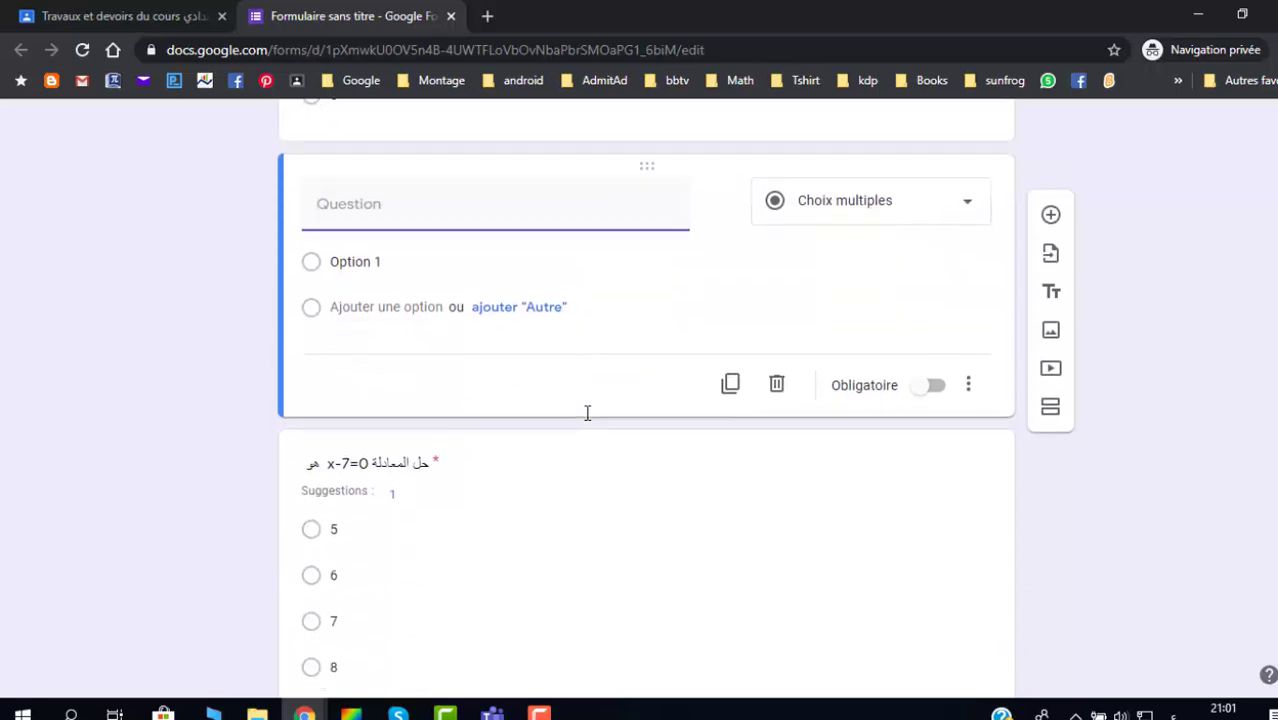
{"action": "scroll", "coordinate": [560, 375], "scroll_direction": "up", "scroll_amount": 1}
{"action": "scroll", "coordinate": [640, 377], "scroll_direction": "up", "scroll_amount": 2}
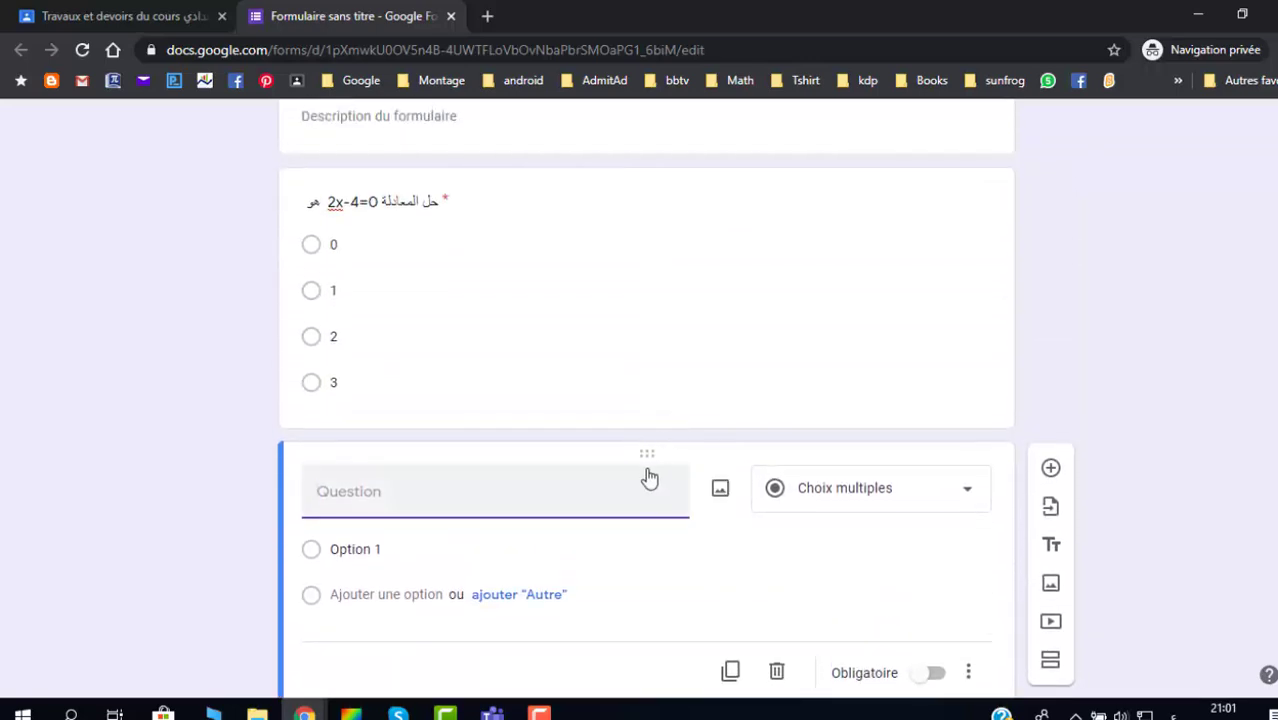
{"action": "left_click_drag", "start_coordinate": [648, 448], "coordinate": [651, 218]}
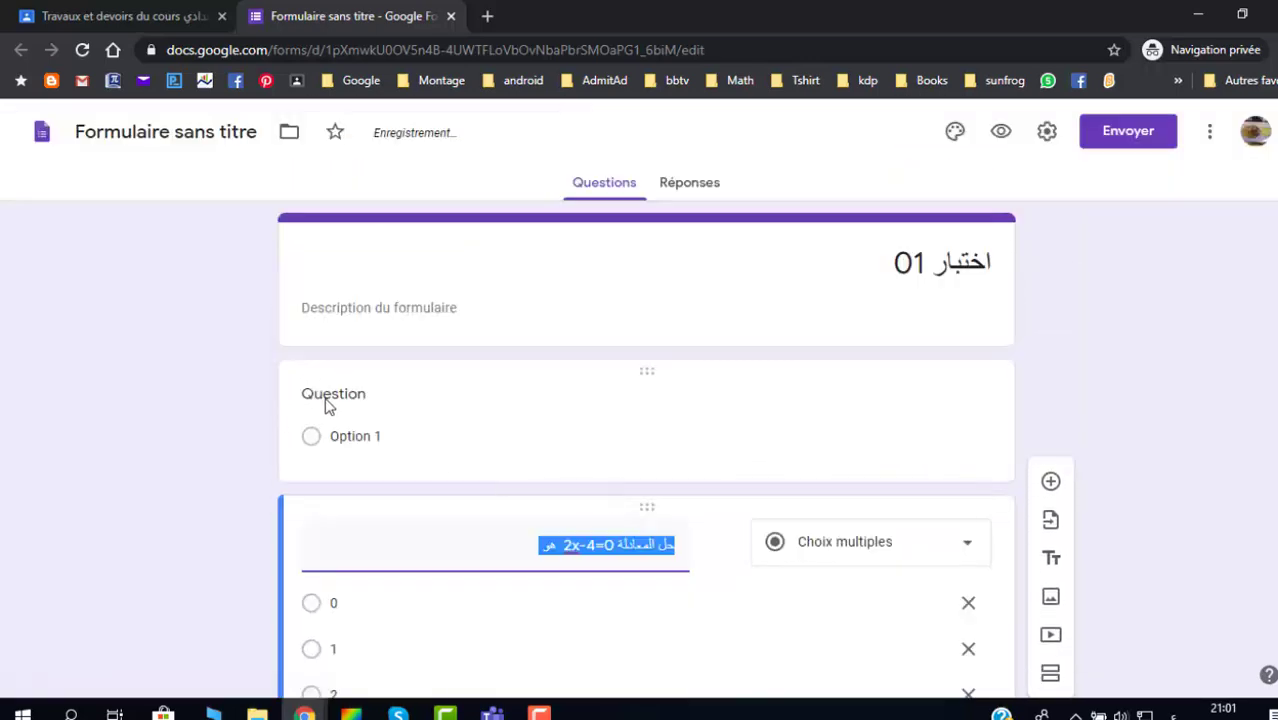
Step: Title it 'الاسم', make it a short-answer question, and mark it required
{"action": "left_click", "coordinate": [363, 401]}
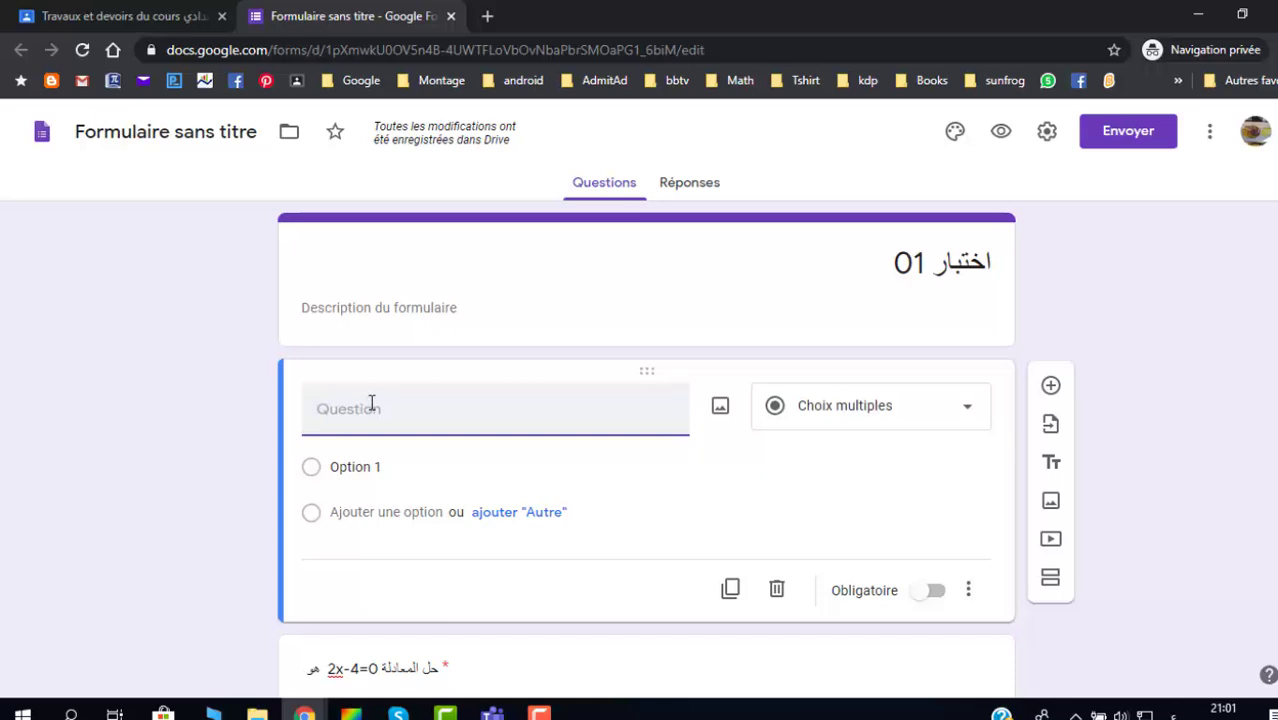
{"action": "type", "text": "ال"}
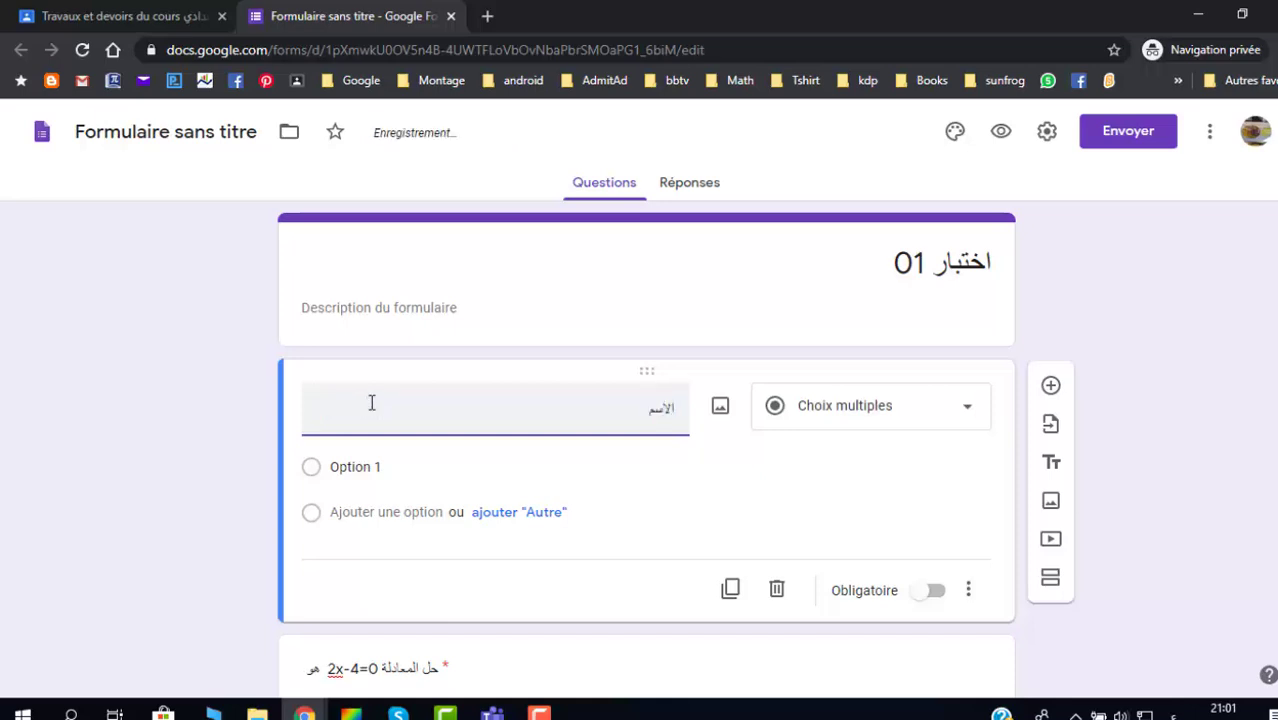
{"action": "type", "text": "اسم"}
{"action": "left_click", "coordinate": [915, 412]}
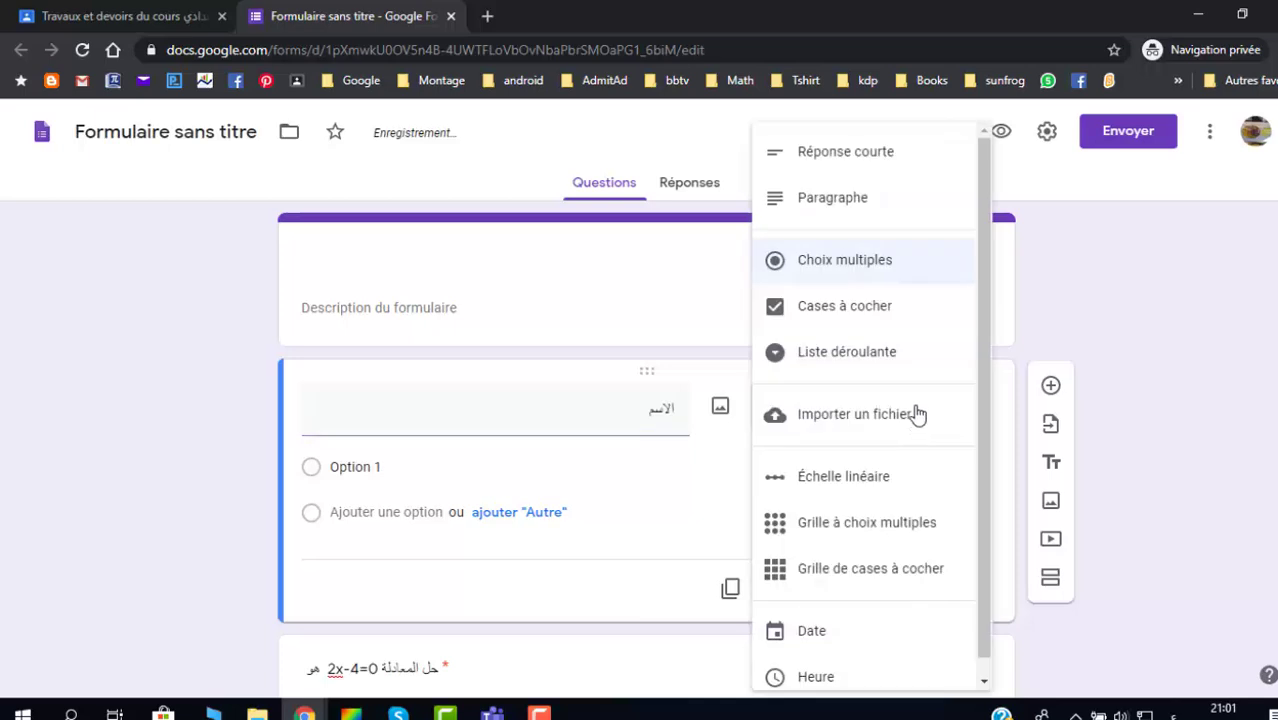
{"action": "left_click", "coordinate": [876, 163]}
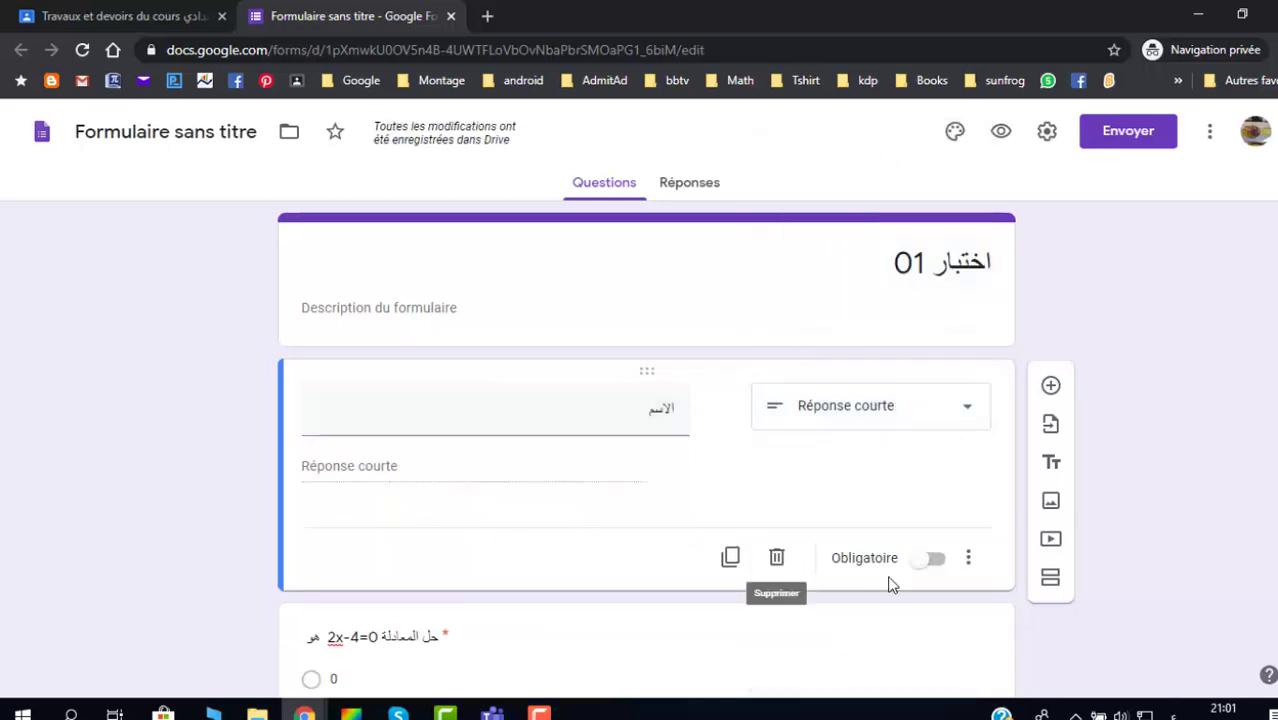
{"action": "left_click", "coordinate": [965, 558]}
{"action": "left_click", "coordinate": [944, 567]}
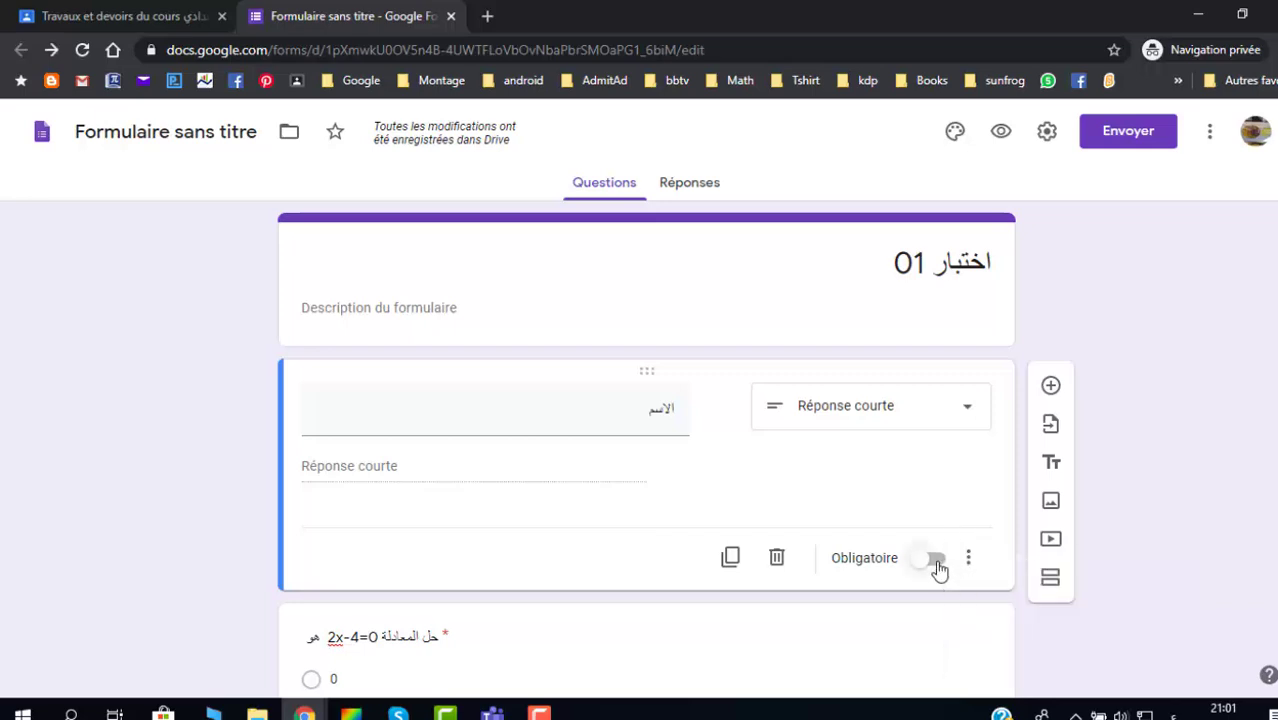
{"action": "left_click", "coordinate": [936, 562]}
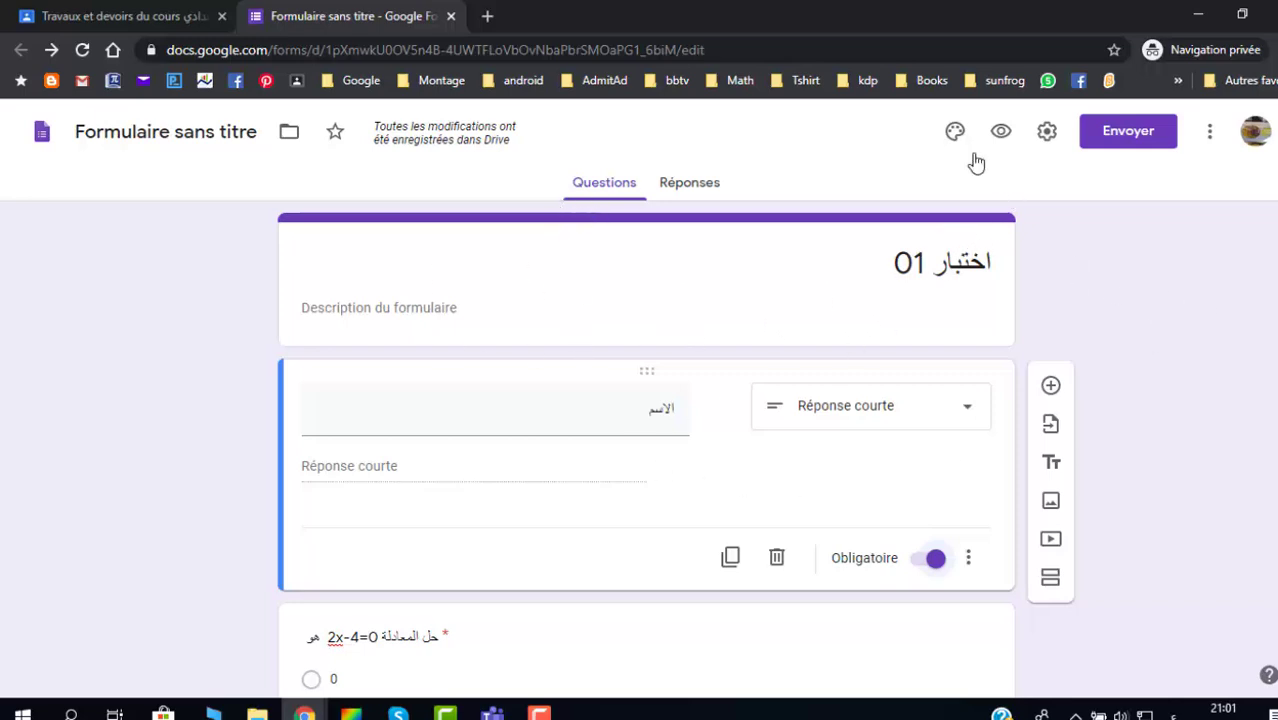
Step: Switch on 'Convertir en questionnaire' in the form's quiz settings and save
{"action": "left_click", "coordinate": [1044, 140]}
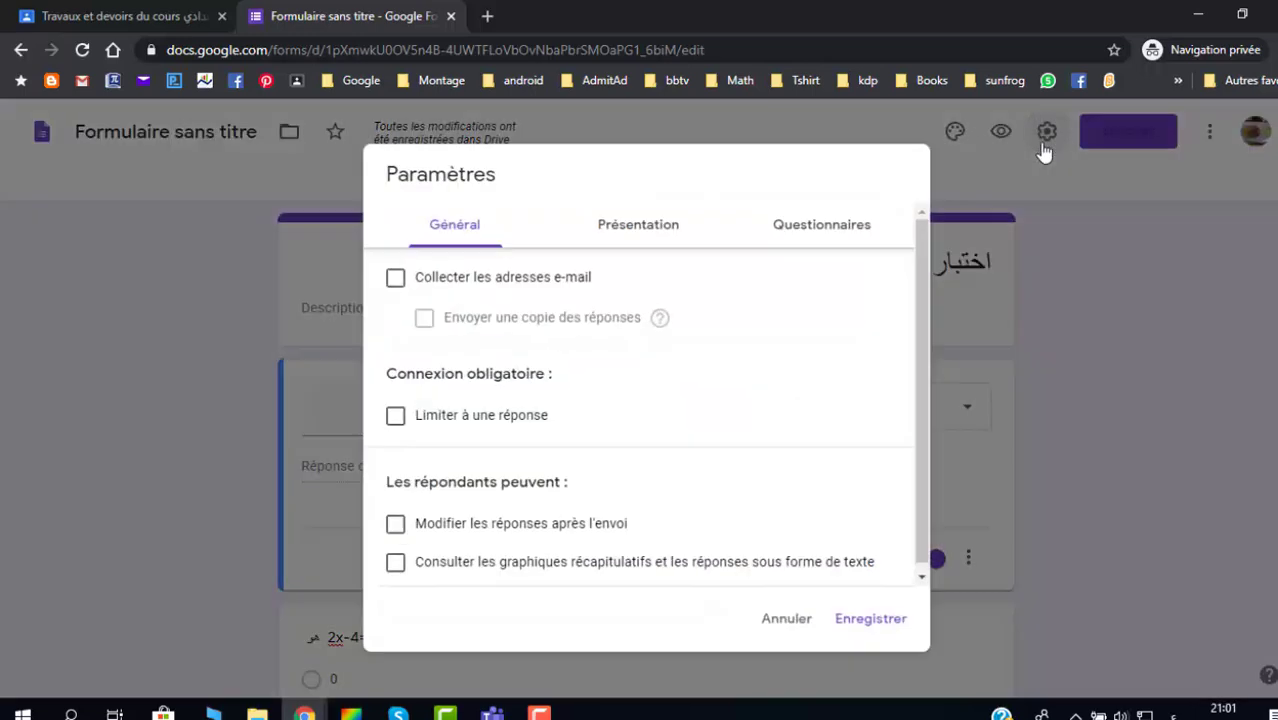
{"action": "left_click", "coordinate": [824, 233]}
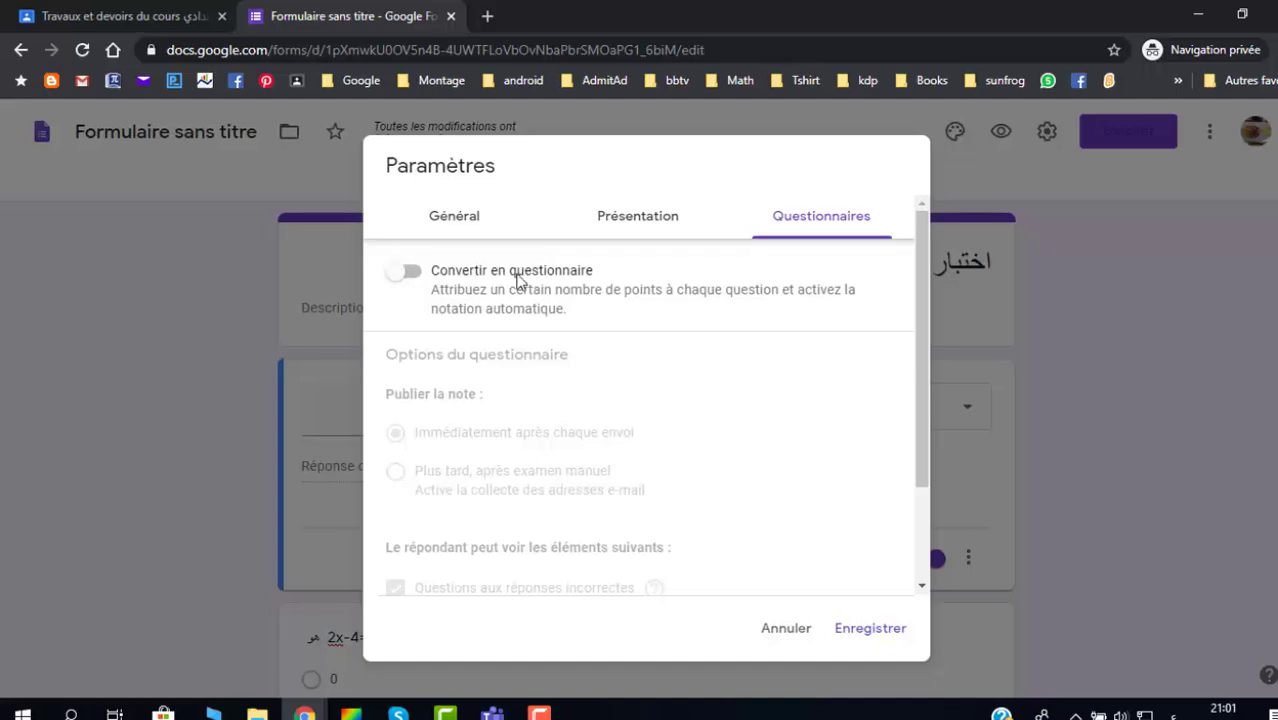
{"action": "left_click", "coordinate": [409, 273]}
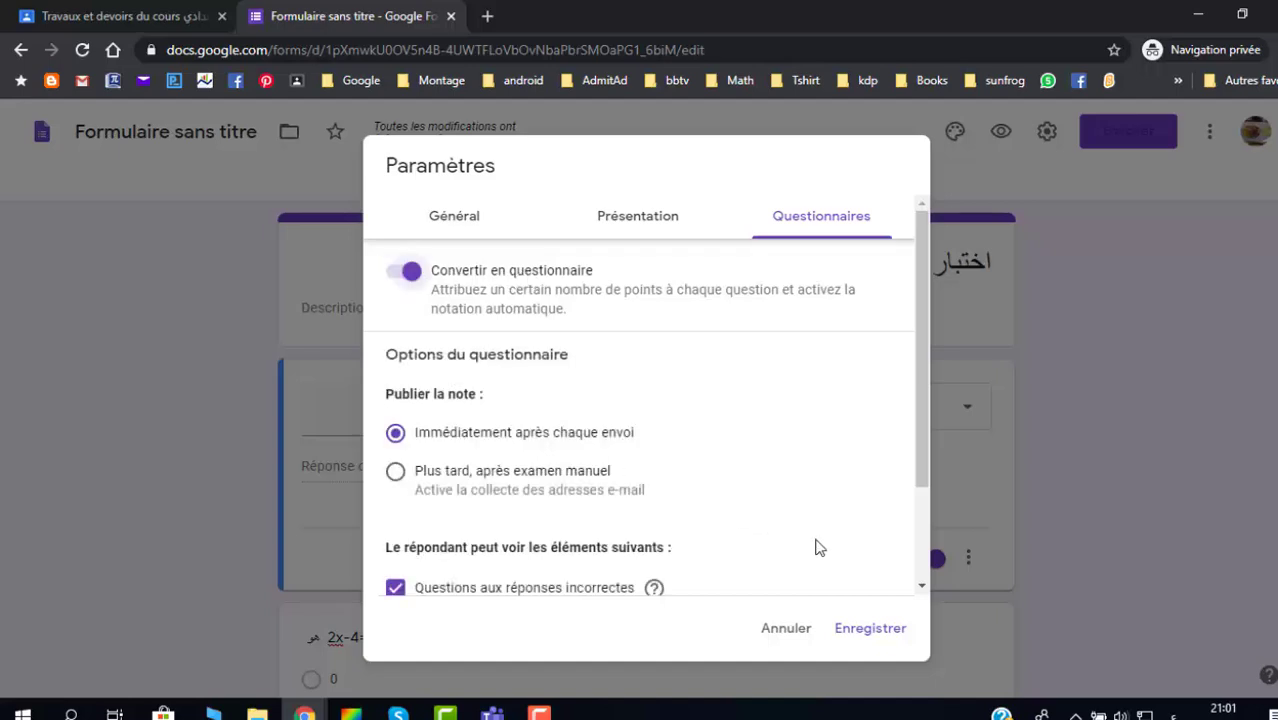
{"action": "left_click", "coordinate": [868, 628]}
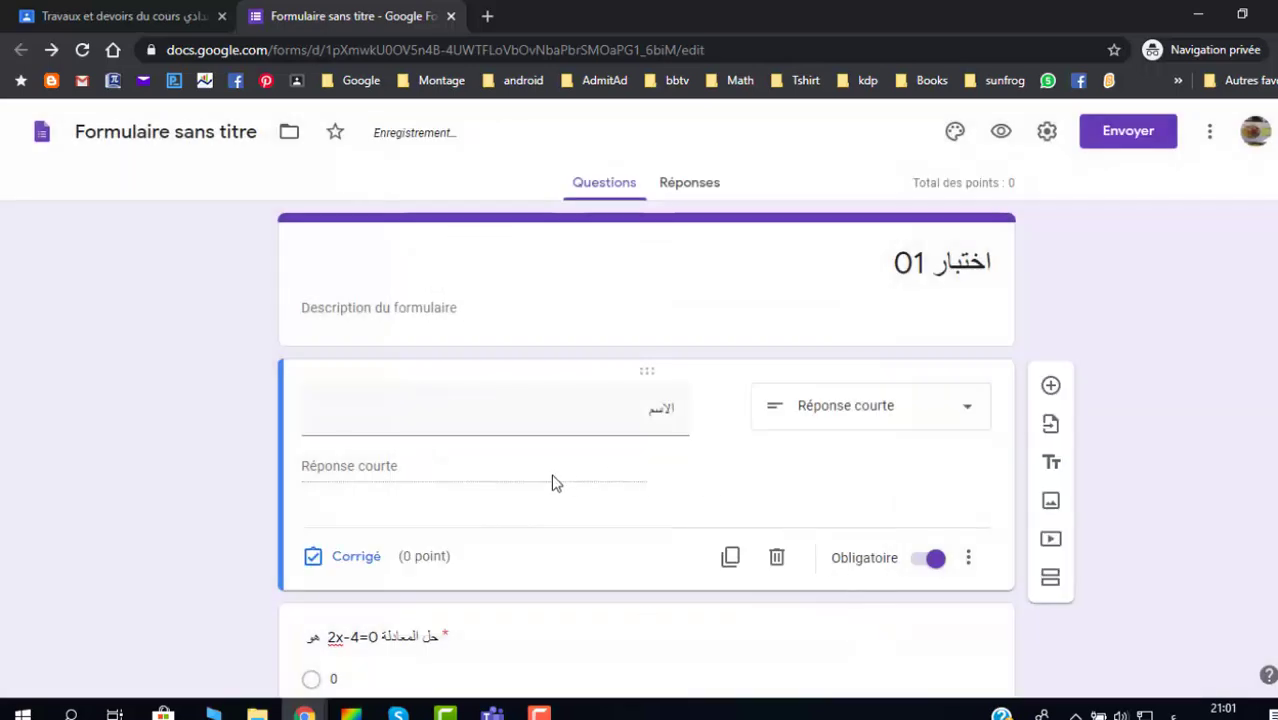
{"action": "scroll", "coordinate": [556, 483], "scroll_direction": "down", "scroll_amount": 5}
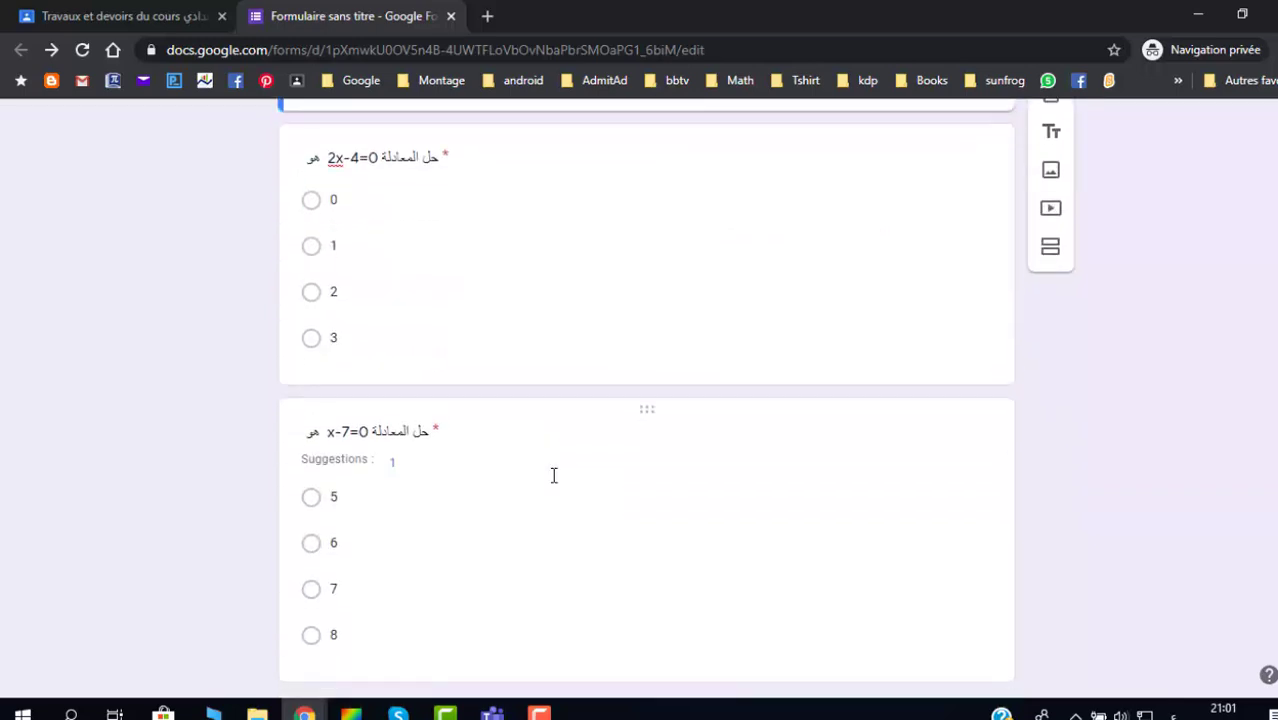
Step: Set 2 as the correct answer to 2x-4=0, worth 5 points
{"action": "left_click", "coordinate": [485, 308]}
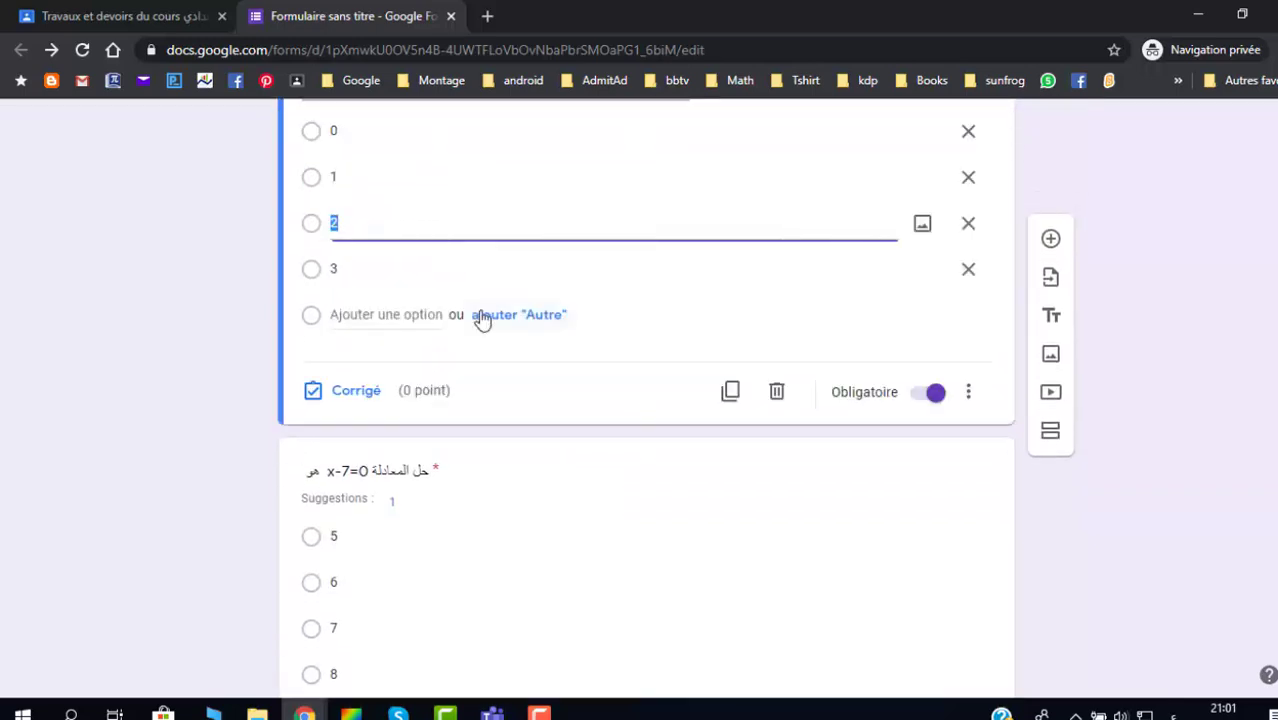
{"action": "left_click", "coordinate": [355, 392]}
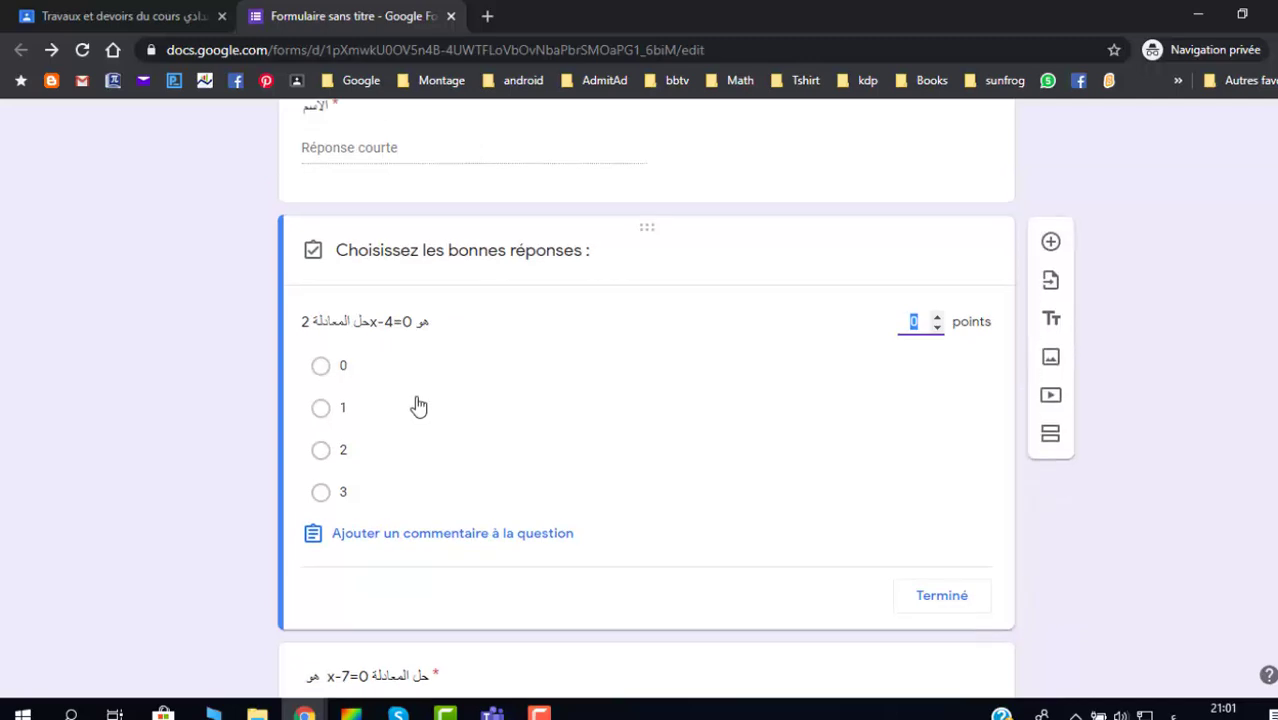
{"action": "left_click", "coordinate": [320, 450]}
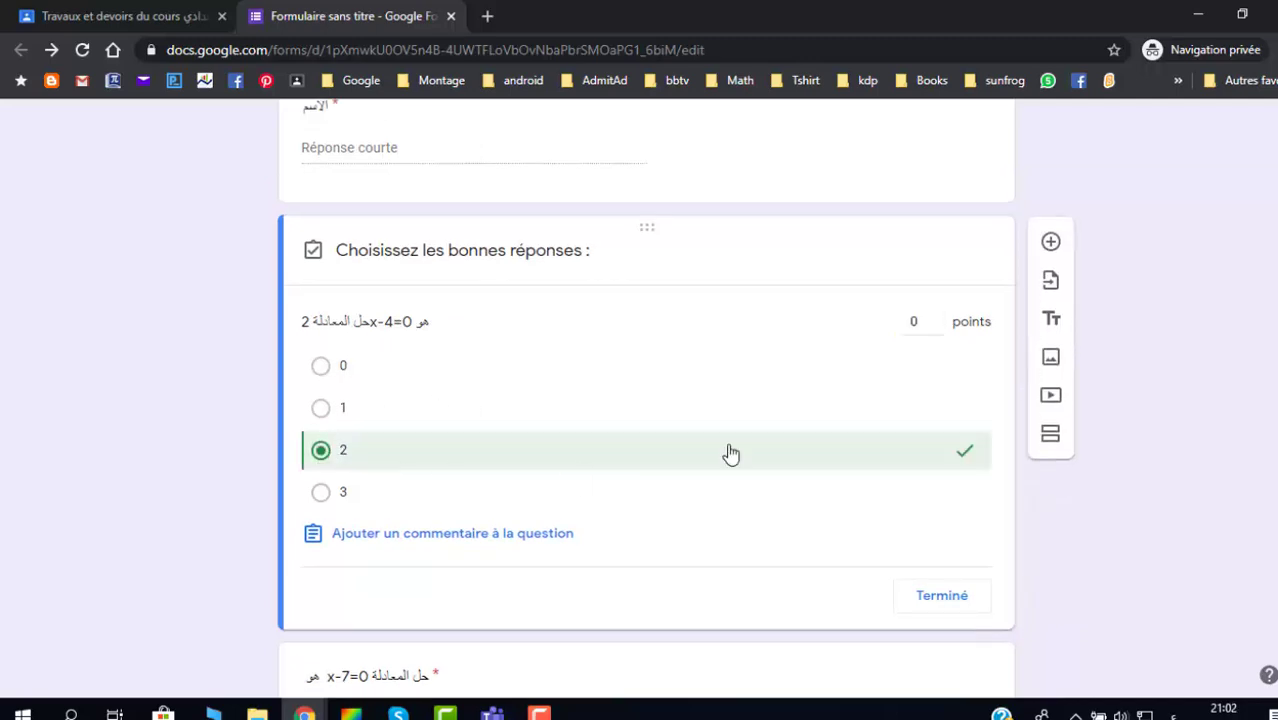
{"action": "left_click", "coordinate": [938, 318]}
{"action": "left_click", "coordinate": [943, 597]}
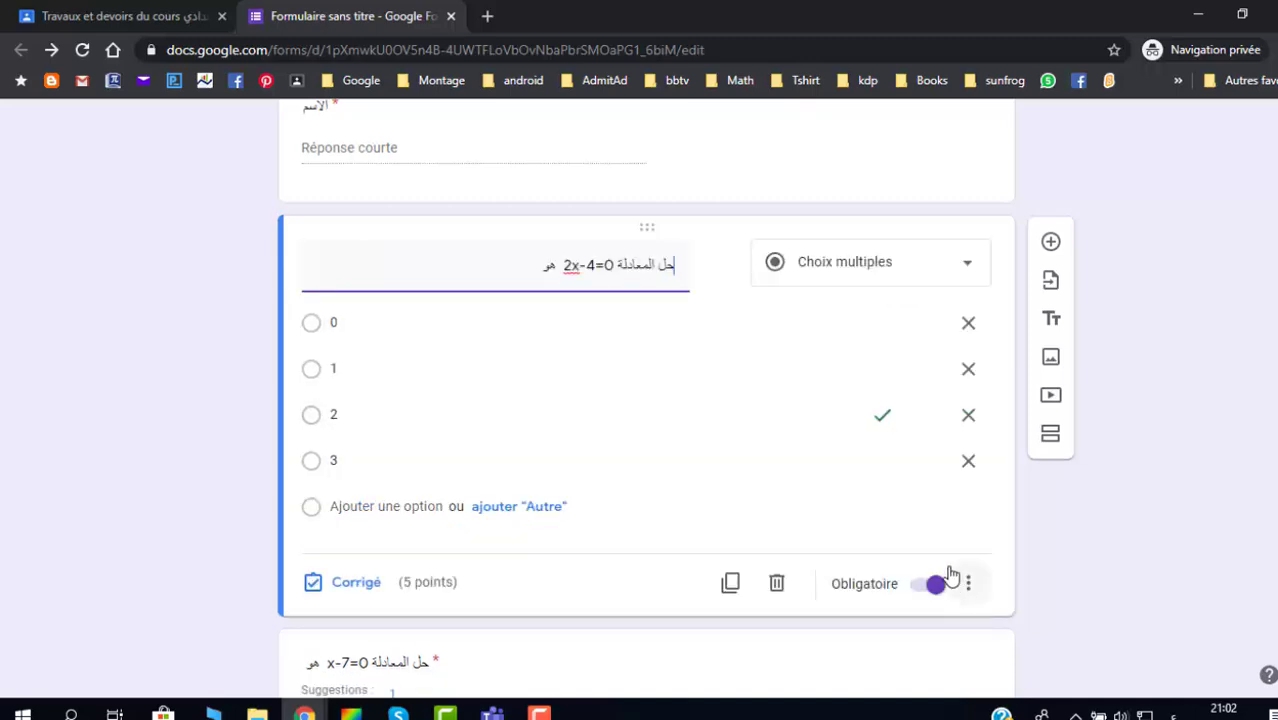
{"action": "scroll", "coordinate": [689, 456], "scroll_direction": "down", "scroll_amount": 3}
Step: Set 7 as the correct answer to x-7=0, worth 5 points
{"action": "left_click", "coordinate": [432, 478]}
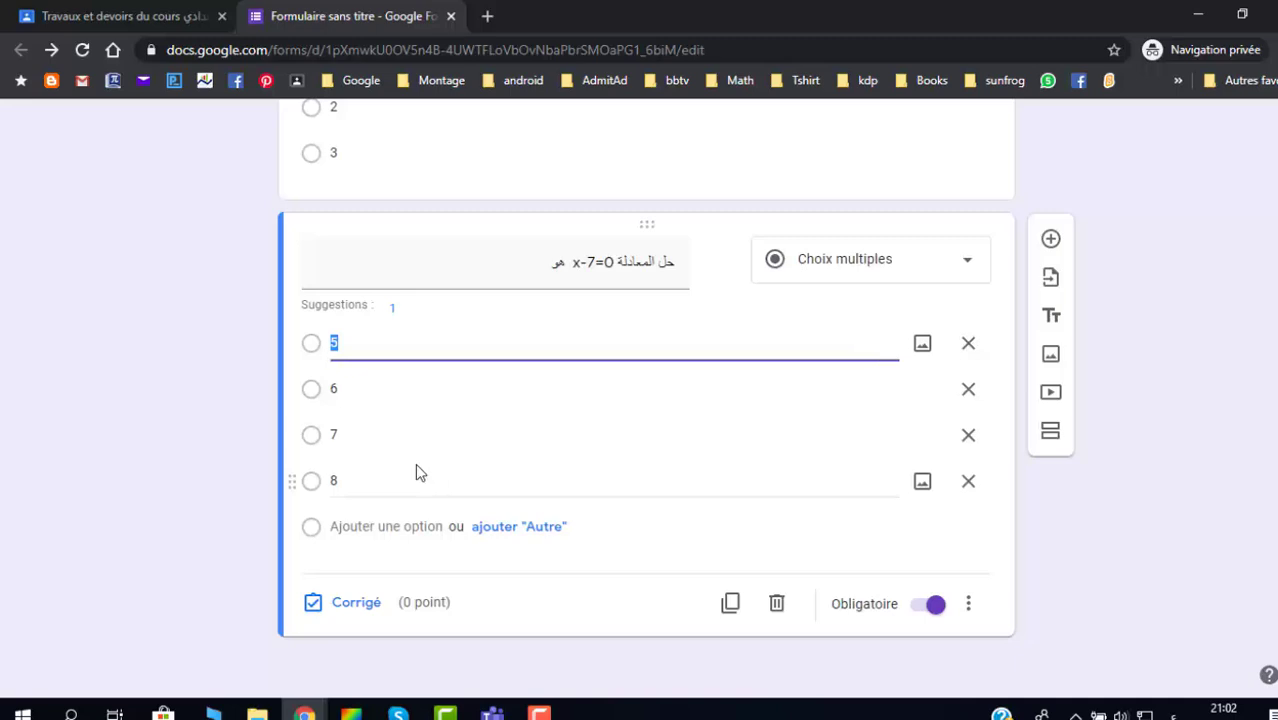
{"action": "left_click", "coordinate": [315, 438]}
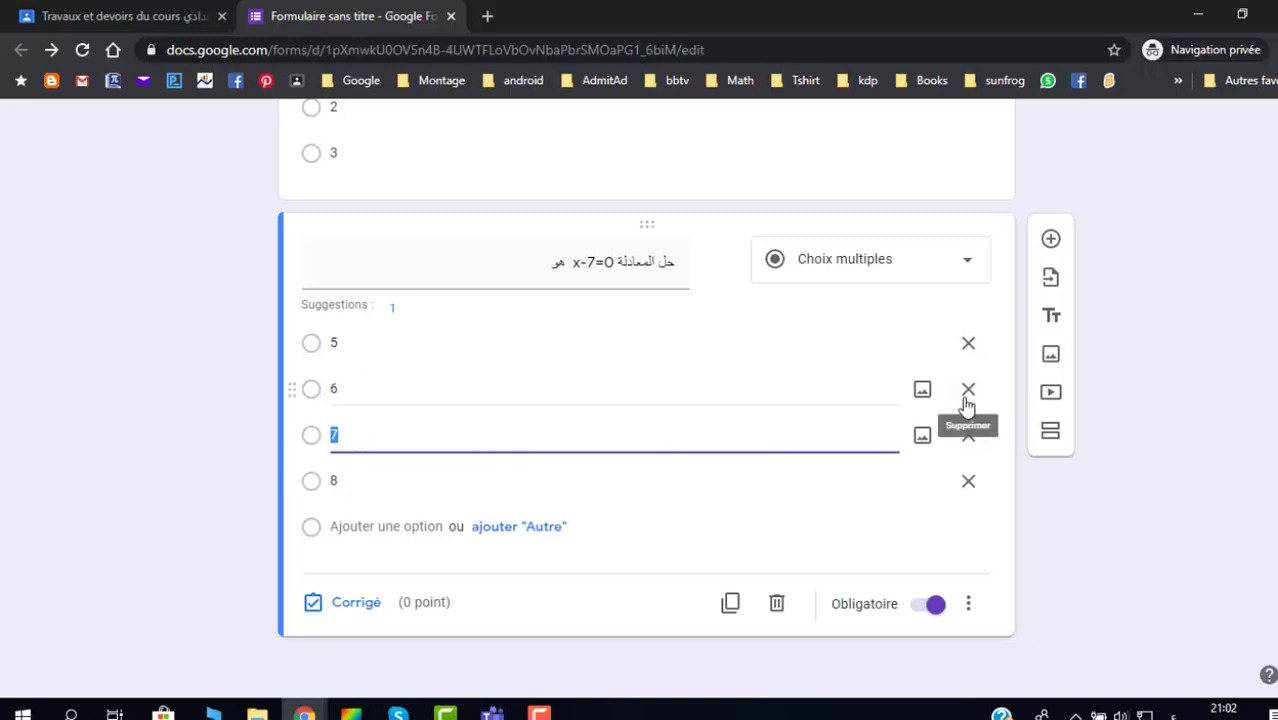
{"action": "left_click", "coordinate": [375, 603]}
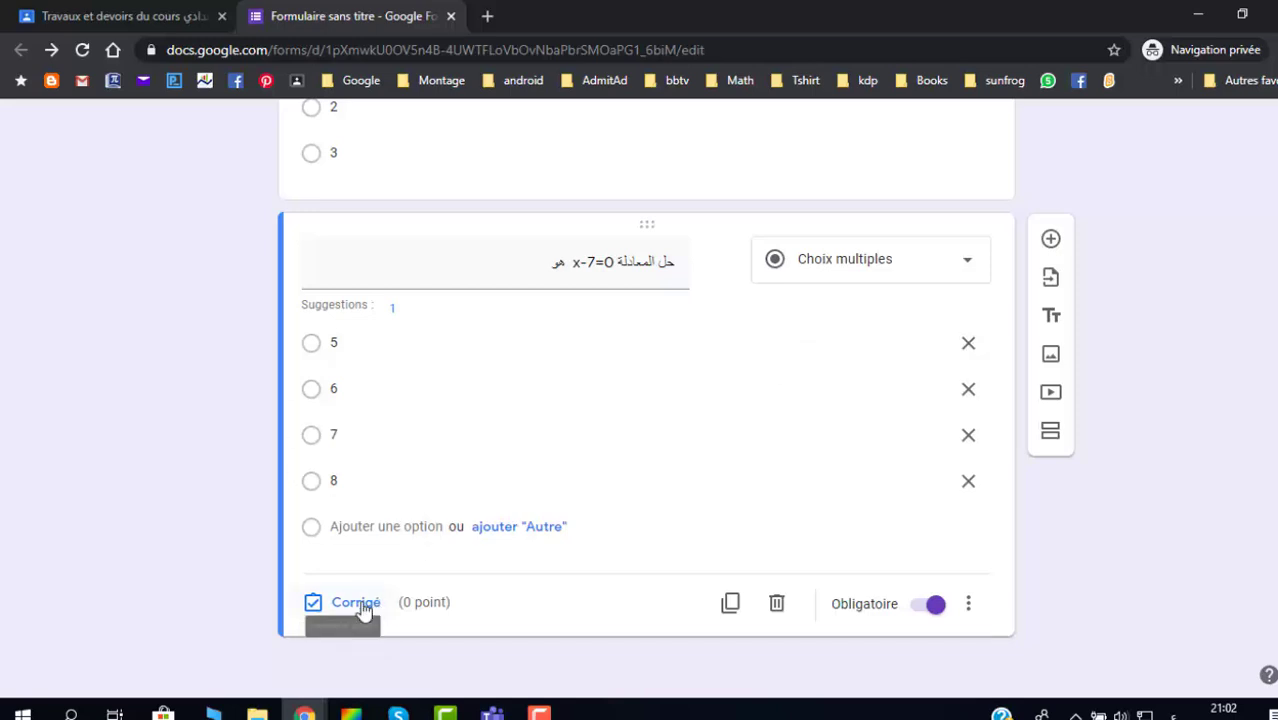
{"action": "left_click", "coordinate": [333, 510]}
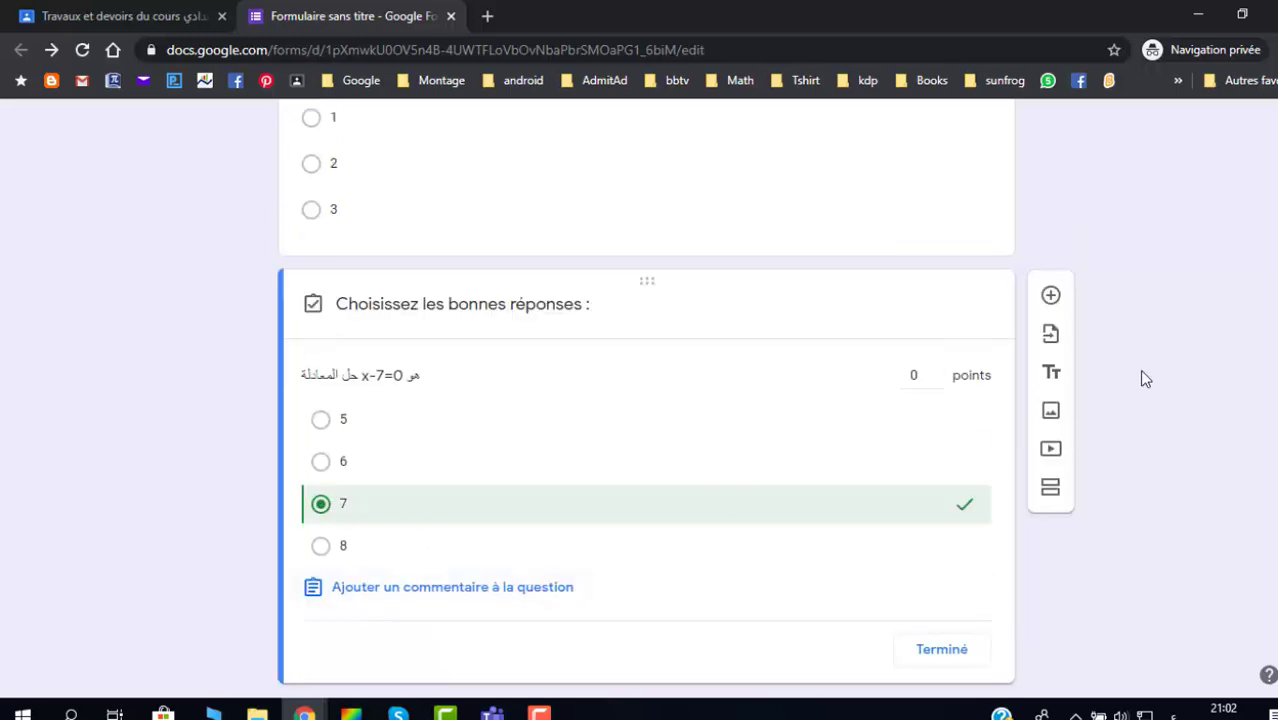
{"action": "double_click", "coordinate": [937, 372]}
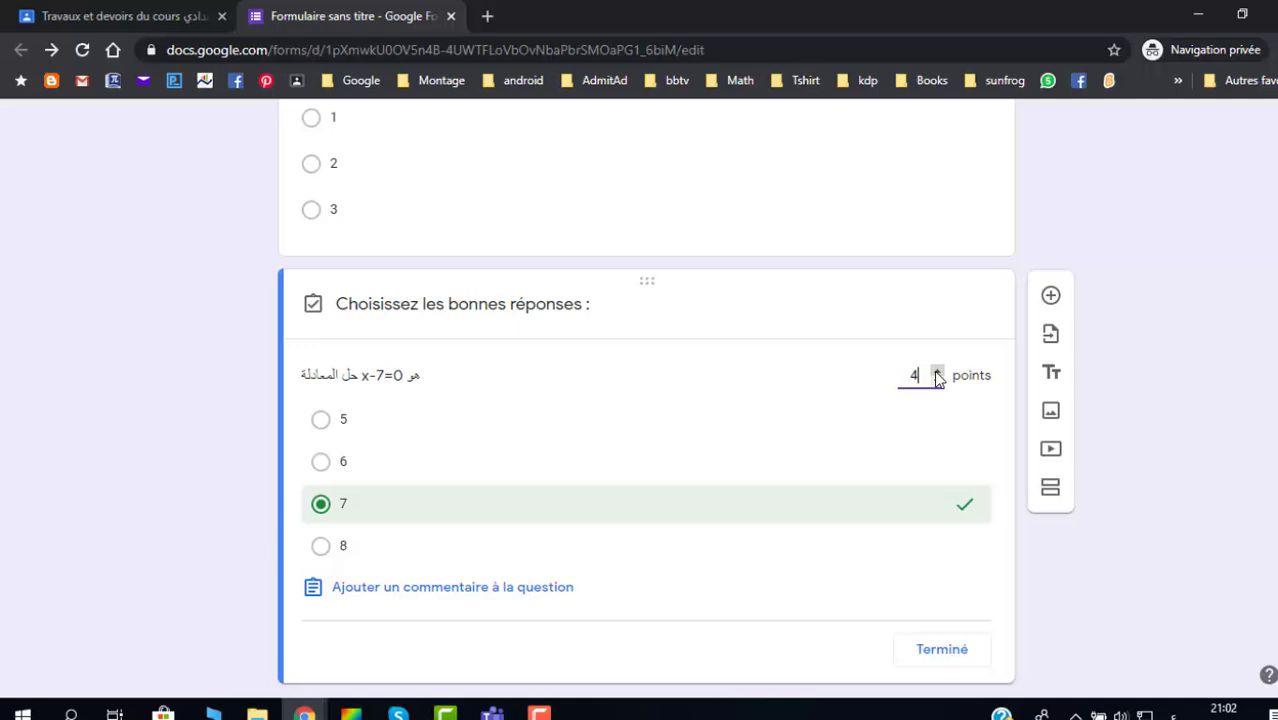
{"action": "scroll", "coordinate": [738, 448], "scroll_direction": "down", "scroll_amount": 1}
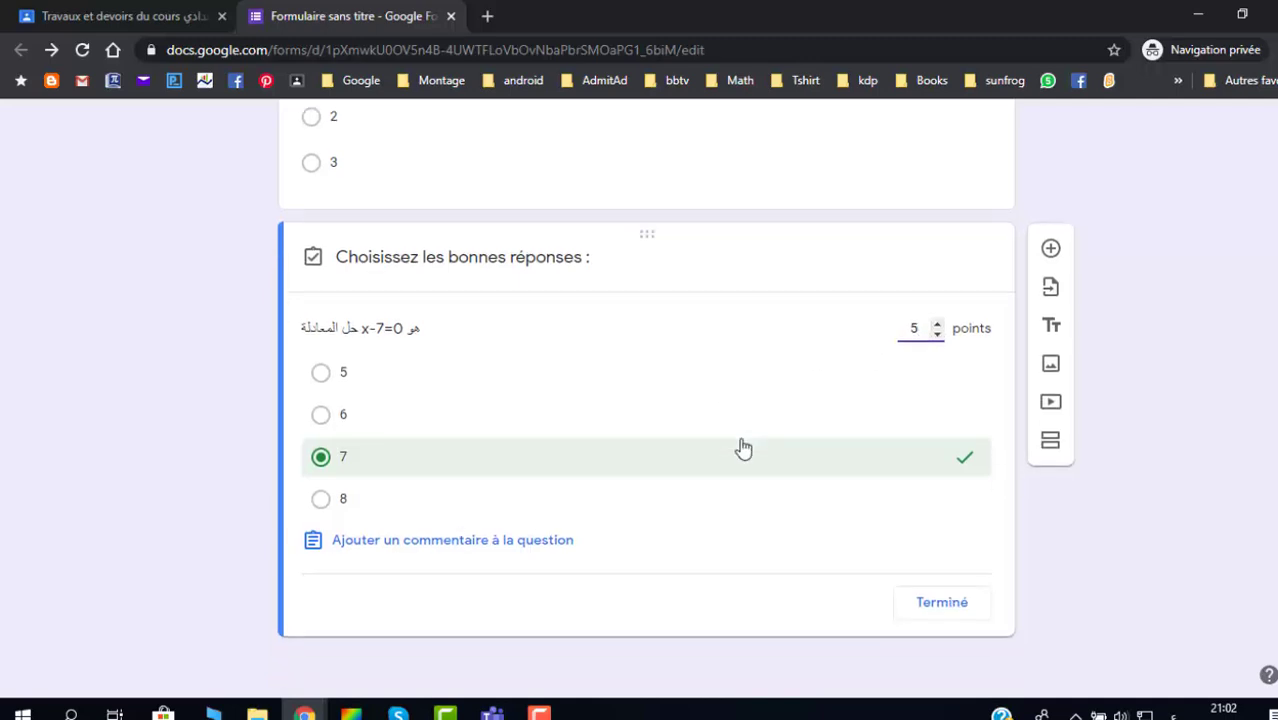
{"action": "left_click", "coordinate": [937, 605]}
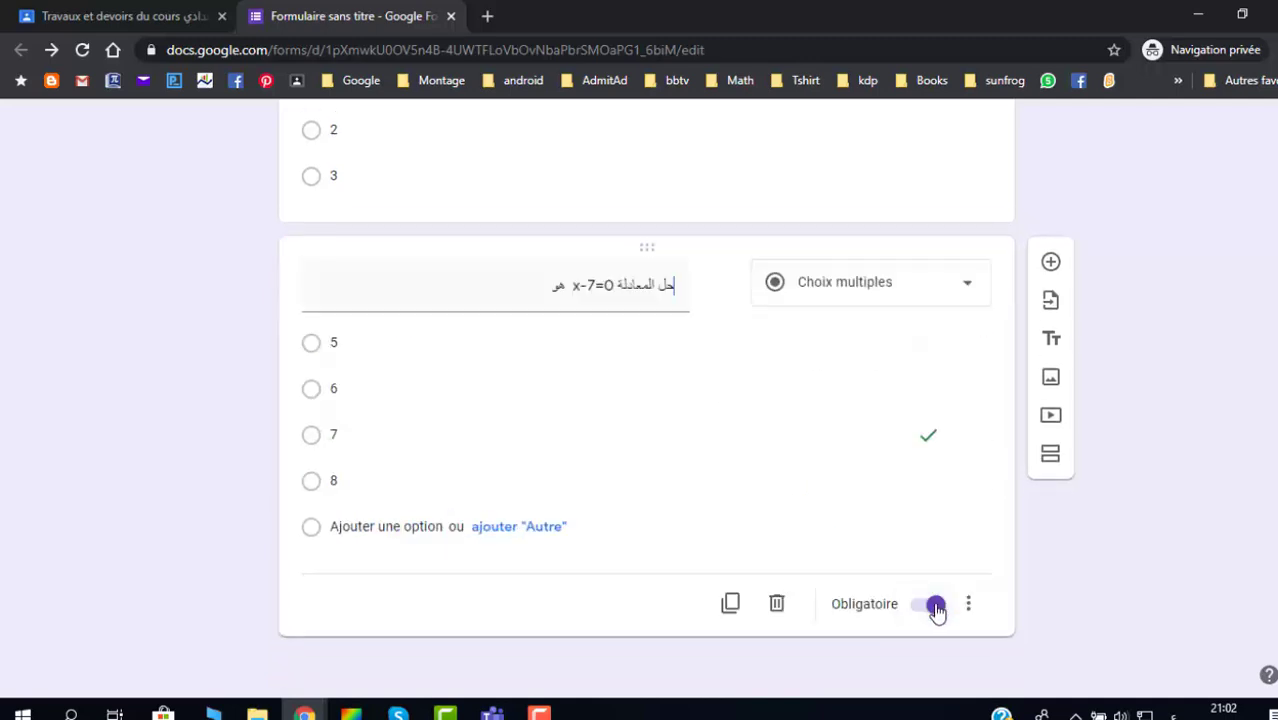
{"action": "scroll", "coordinate": [617, 410], "scroll_direction": "up", "scroll_amount": 5}
{"action": "scroll", "coordinate": [617, 410], "scroll_direction": "up", "scroll_amount": 1}
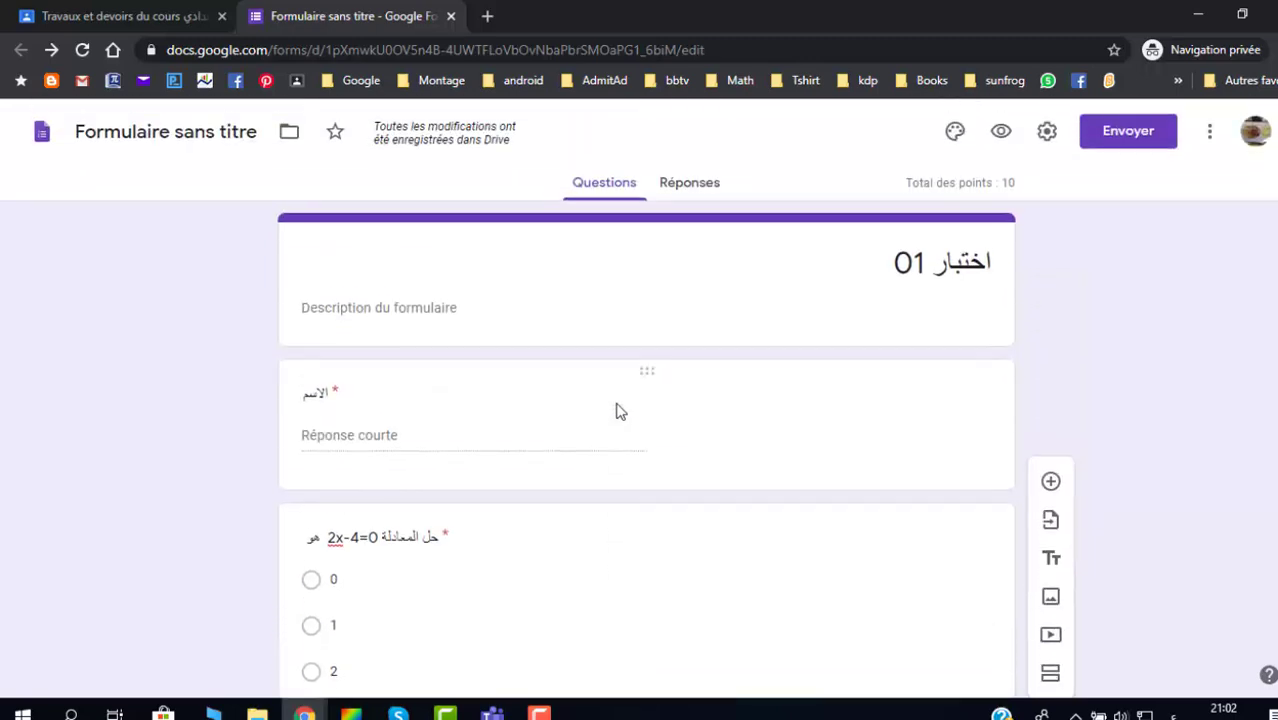
Step: Assign the Classroom material to the المعادلات topic and publish it to the class
{"action": "left_click", "coordinate": [148, 18]}
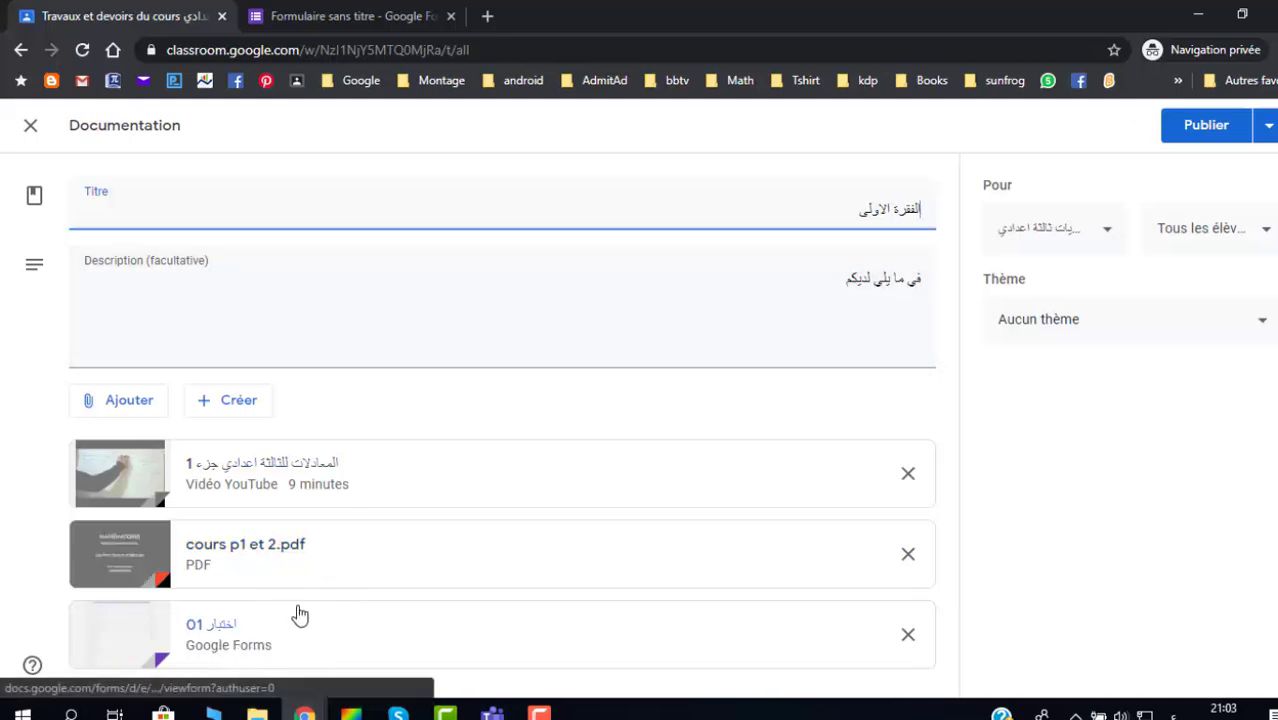
{"action": "left_click", "coordinate": [1119, 327]}
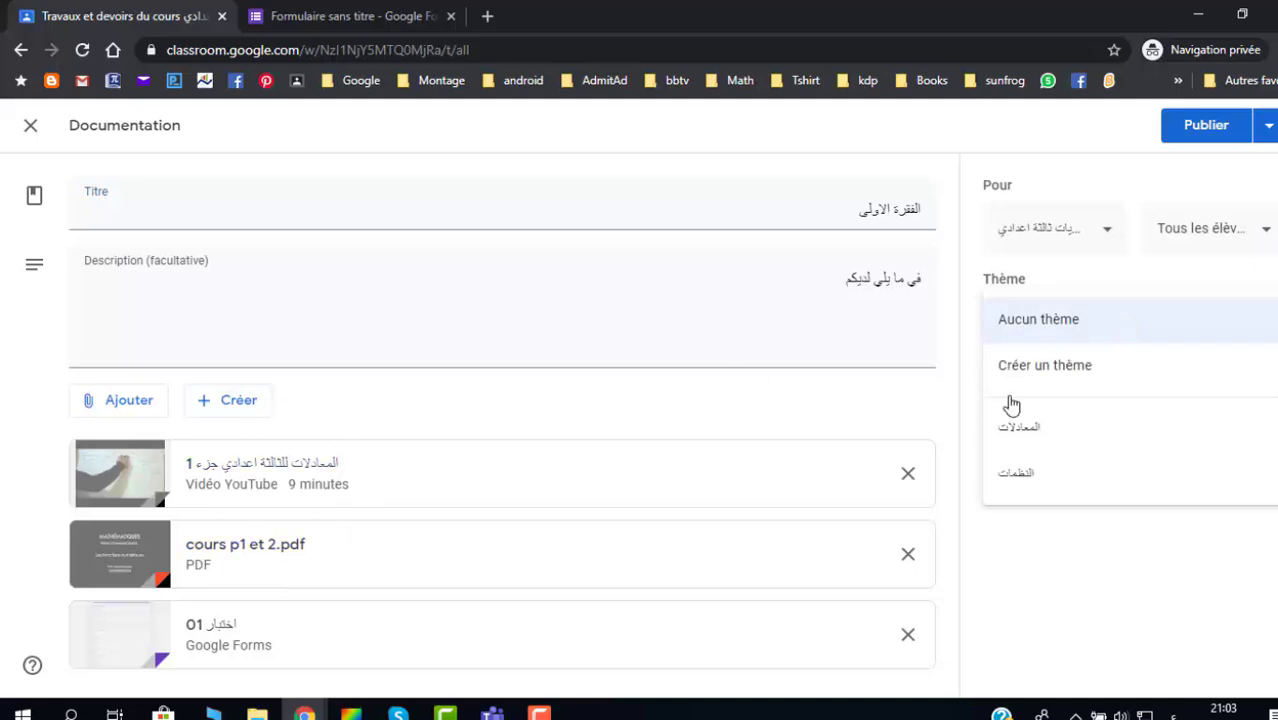
{"action": "left_click", "coordinate": [1060, 437]}
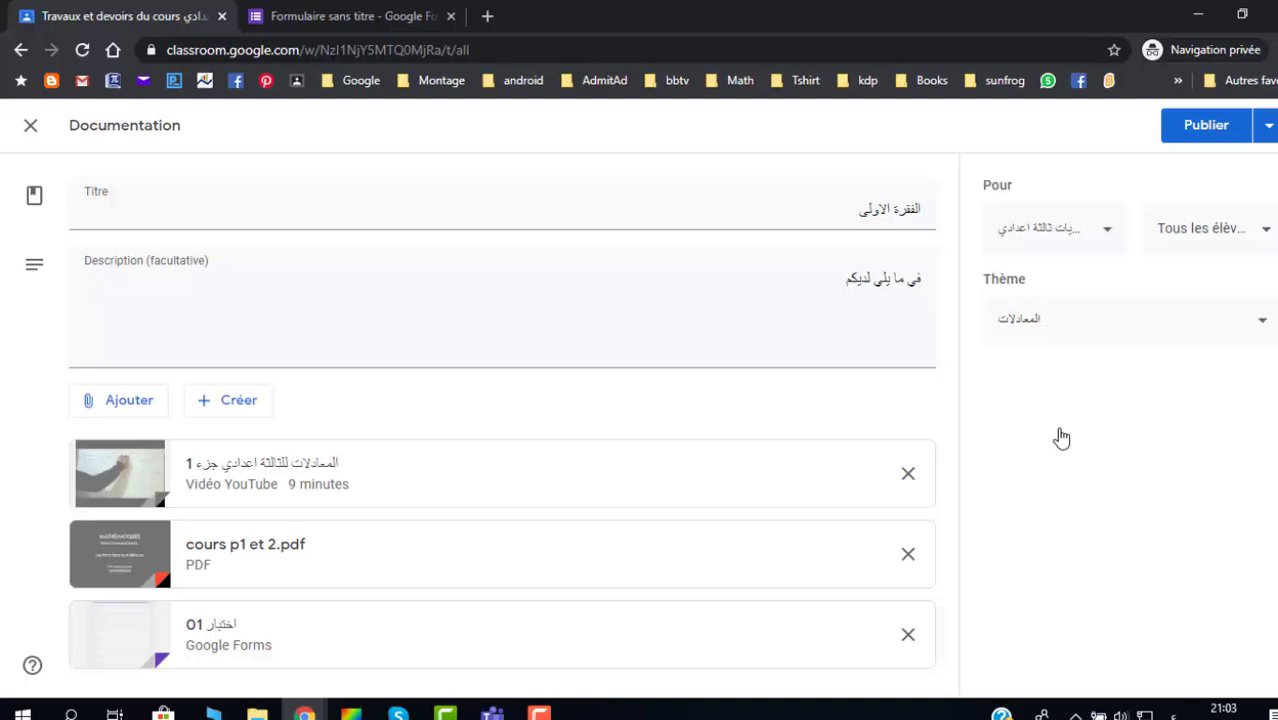
{"action": "left_click", "coordinate": [1196, 130]}
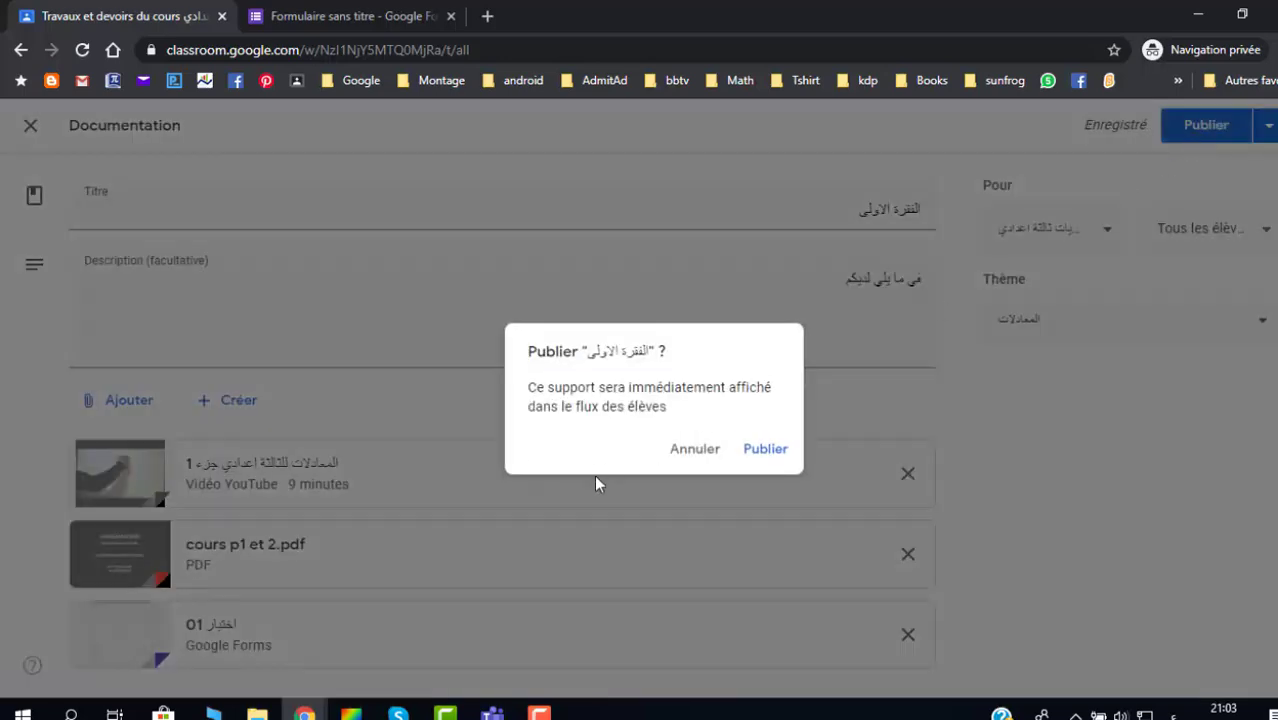
{"action": "left_click", "coordinate": [762, 450]}
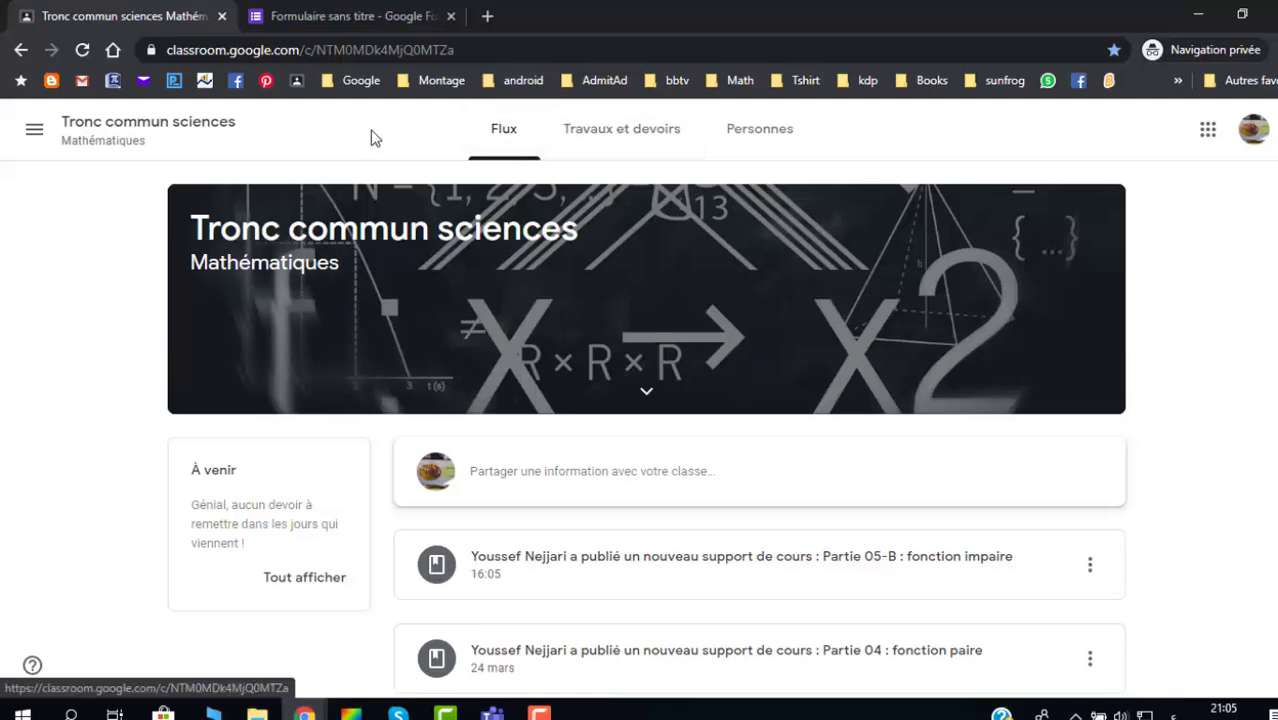
Step: Go to the Travaux et devoirs page, dismiss the tip, and expand Partie 04 +QUIZ
{"action": "left_click", "coordinate": [634, 134]}
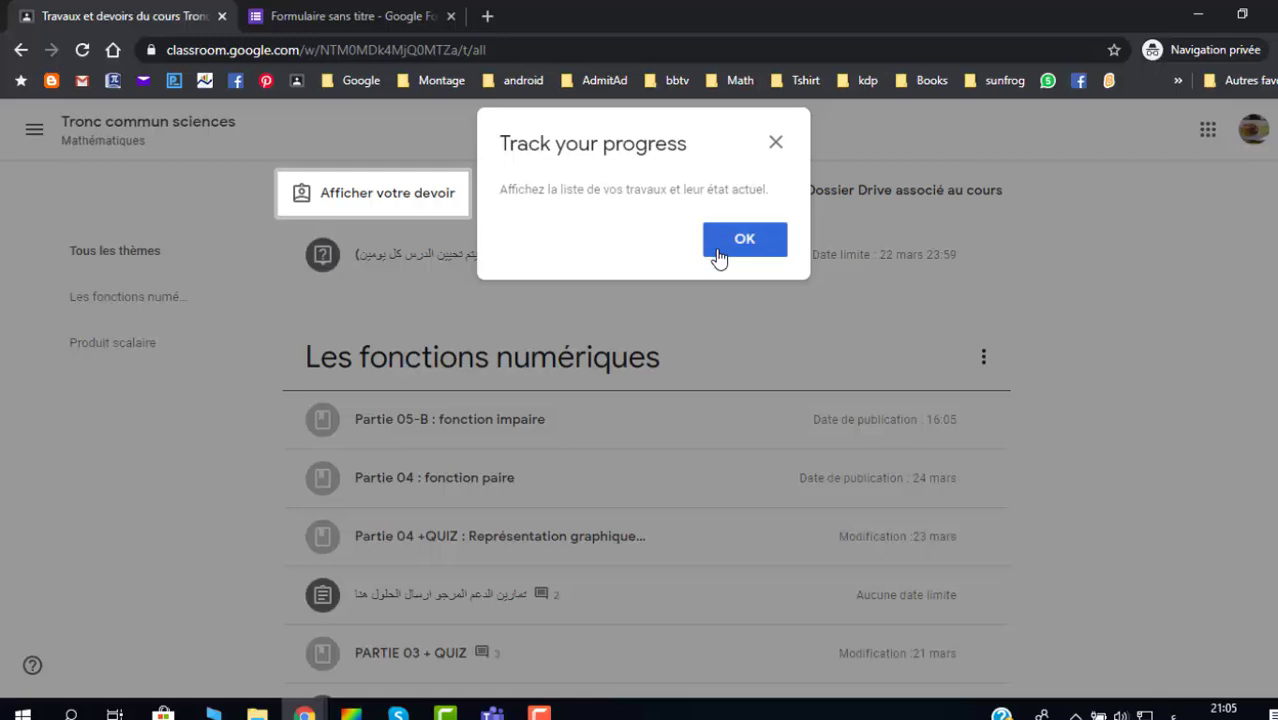
{"action": "left_click", "coordinate": [717, 250]}
{"action": "scroll", "coordinate": [243, 300], "scroll_direction": "down", "scroll_amount": 2}
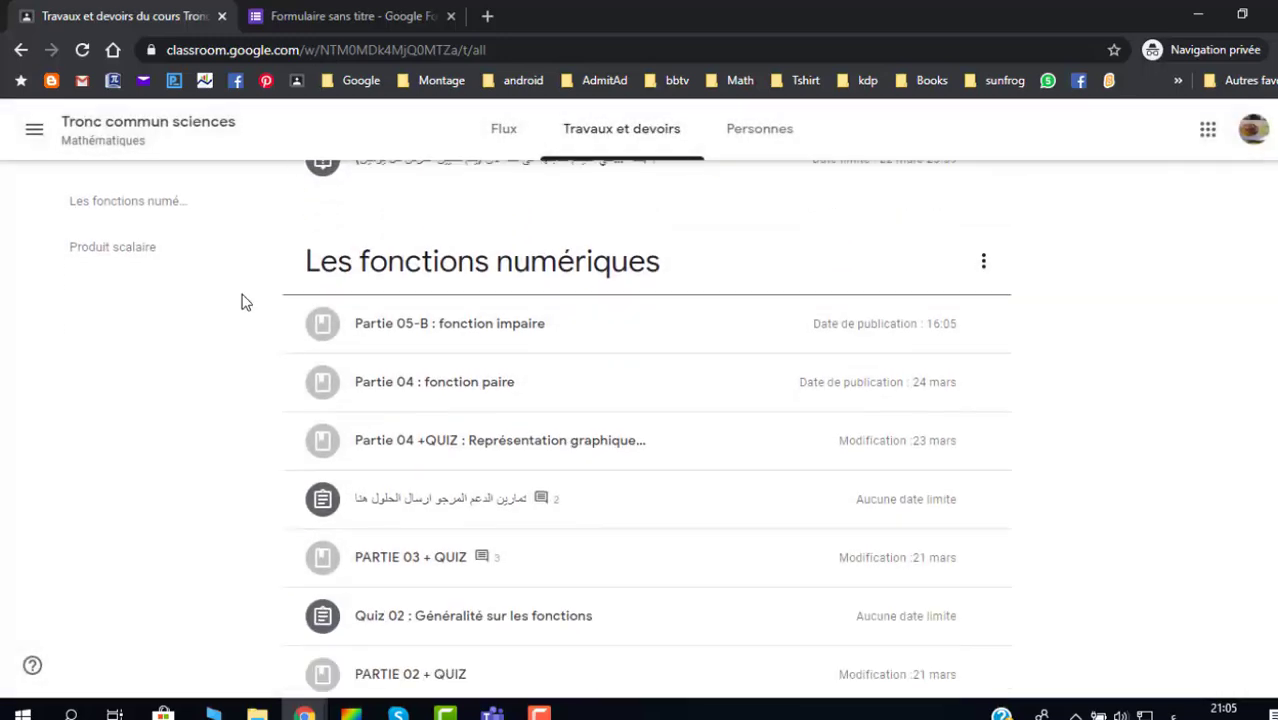
{"action": "scroll", "coordinate": [417, 229], "scroll_direction": "down", "scroll_amount": 4}
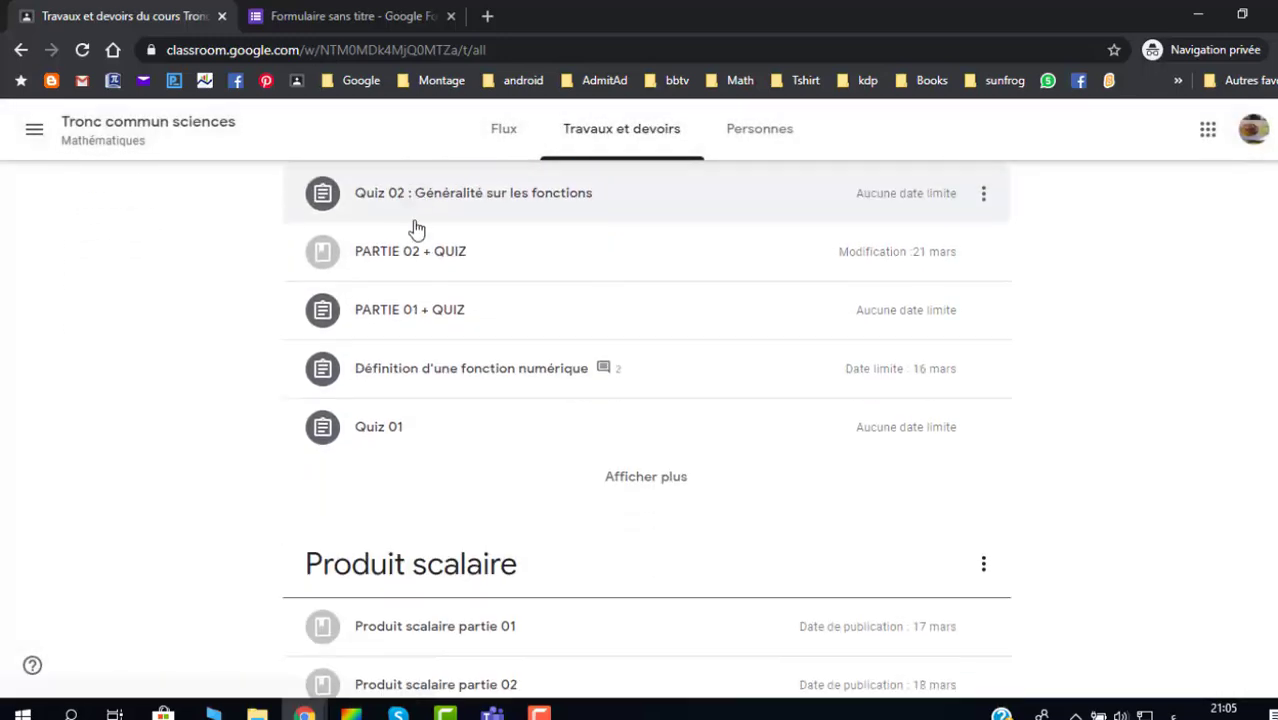
{"action": "scroll", "coordinate": [405, 462], "scroll_direction": "up", "scroll_amount": 6}
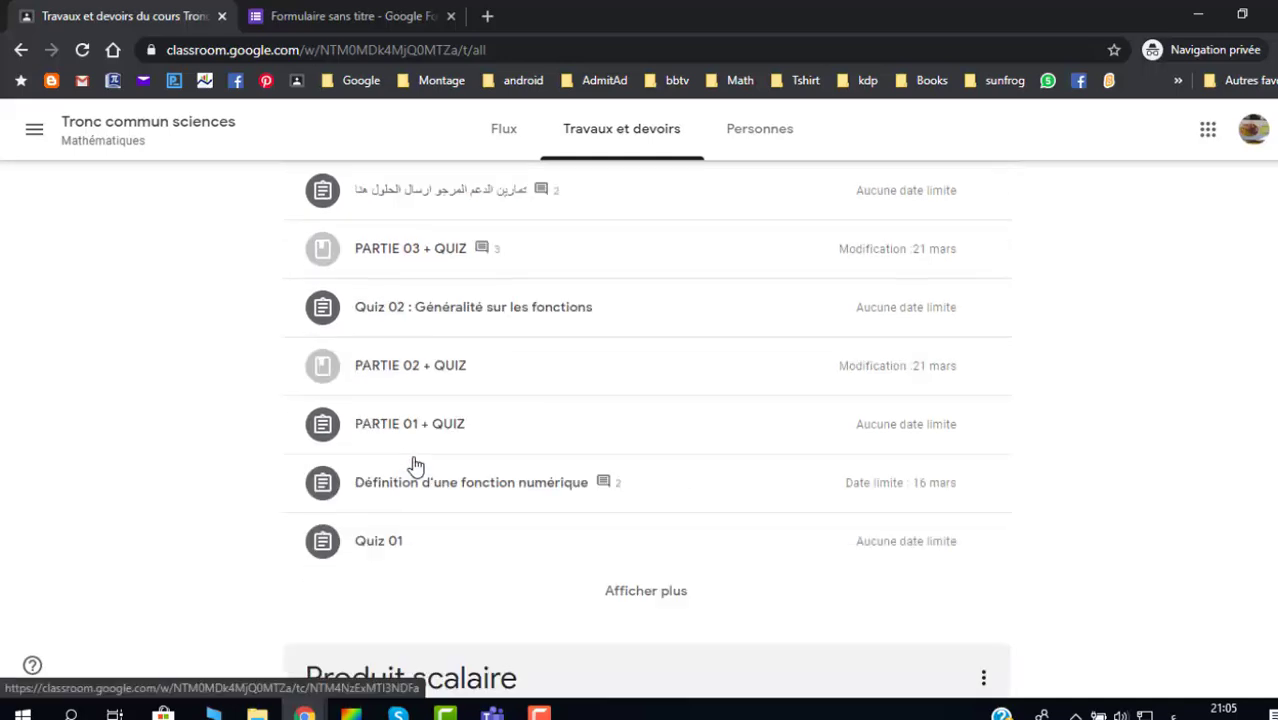
{"action": "scroll", "coordinate": [430, 460], "scroll_direction": "down", "scroll_amount": 2}
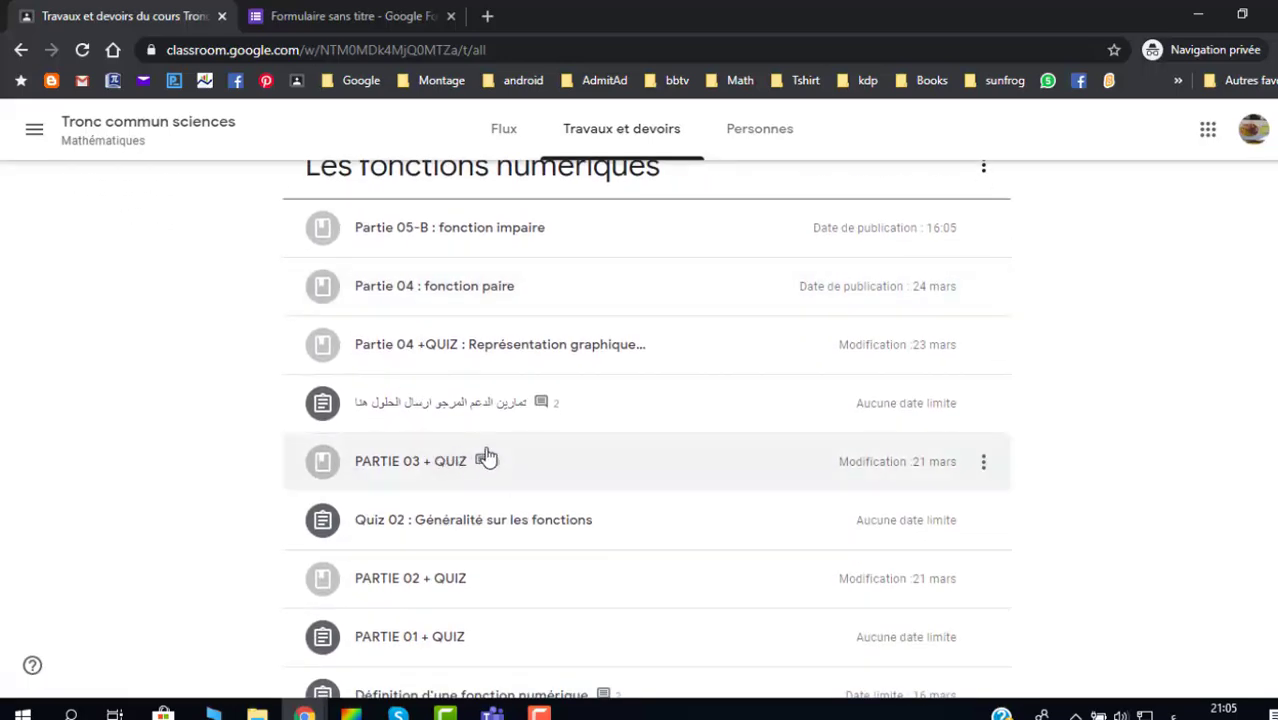
{"action": "scroll", "coordinate": [488, 420], "scroll_direction": "down", "scroll_amount": 2}
{"action": "scroll", "coordinate": [590, 390], "scroll_direction": "up", "scroll_amount": 1}
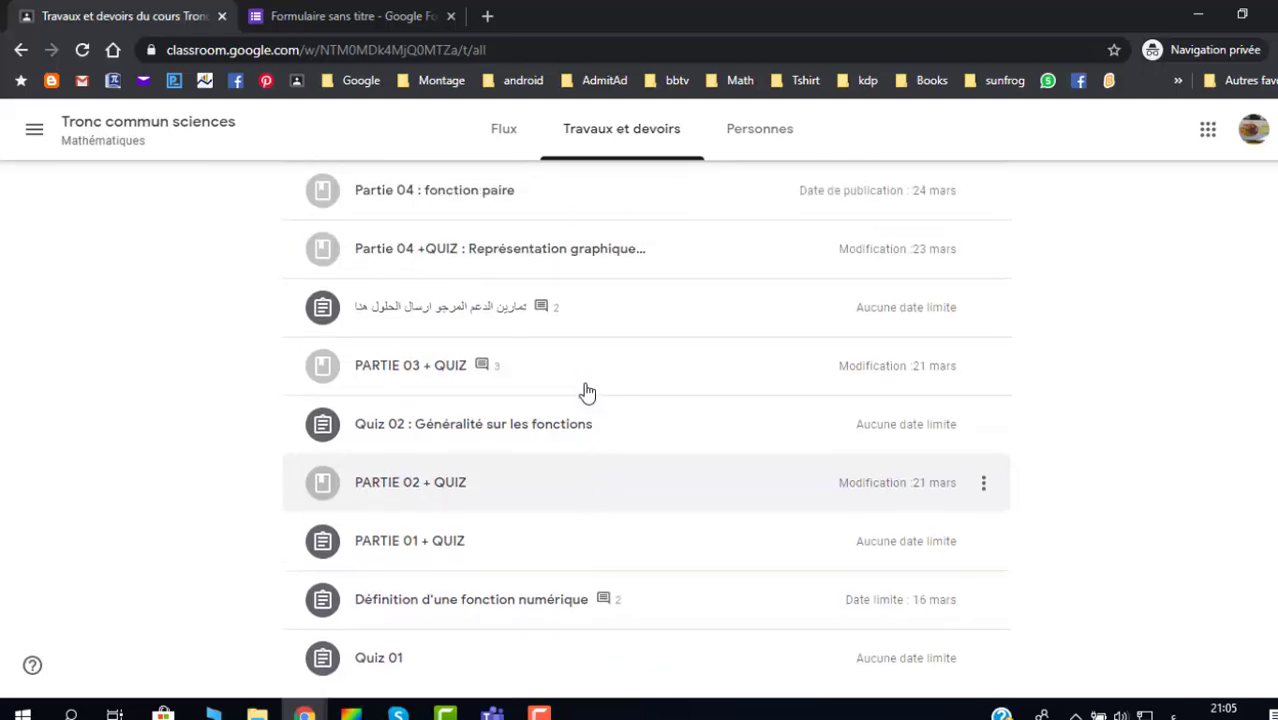
{"action": "left_click", "coordinate": [482, 258]}
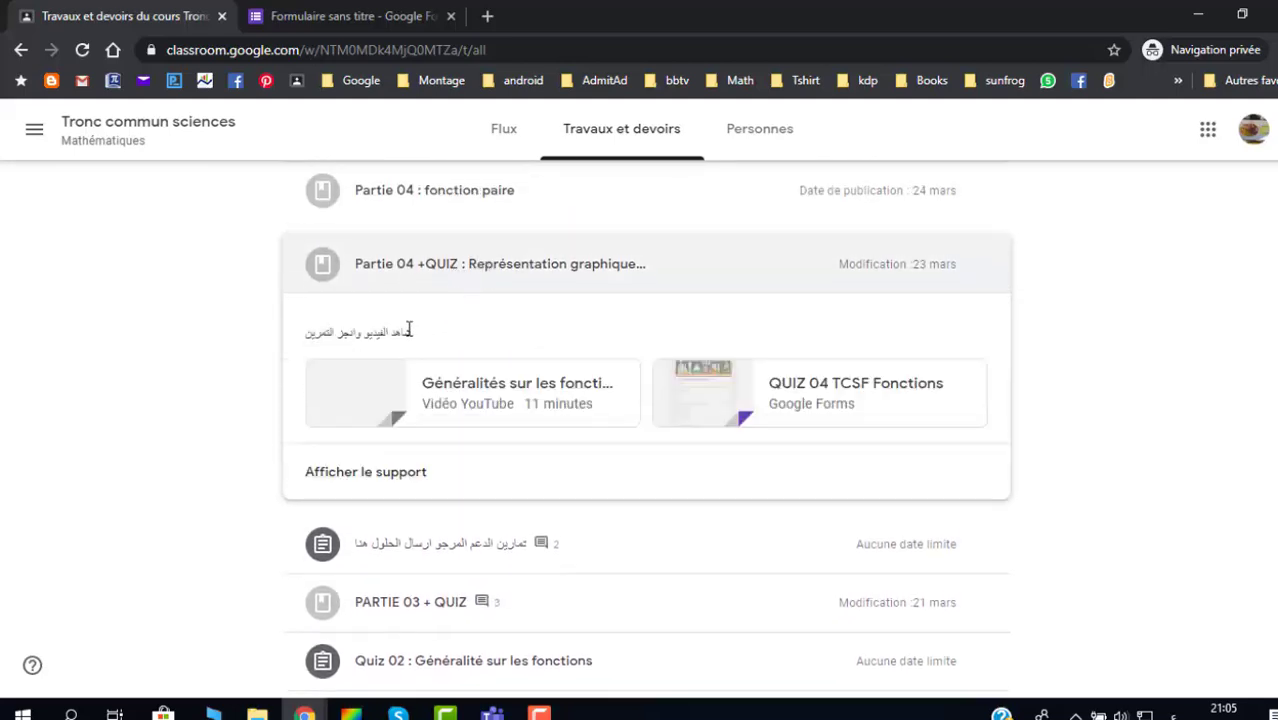
{"action": "left_click", "coordinate": [397, 481]}
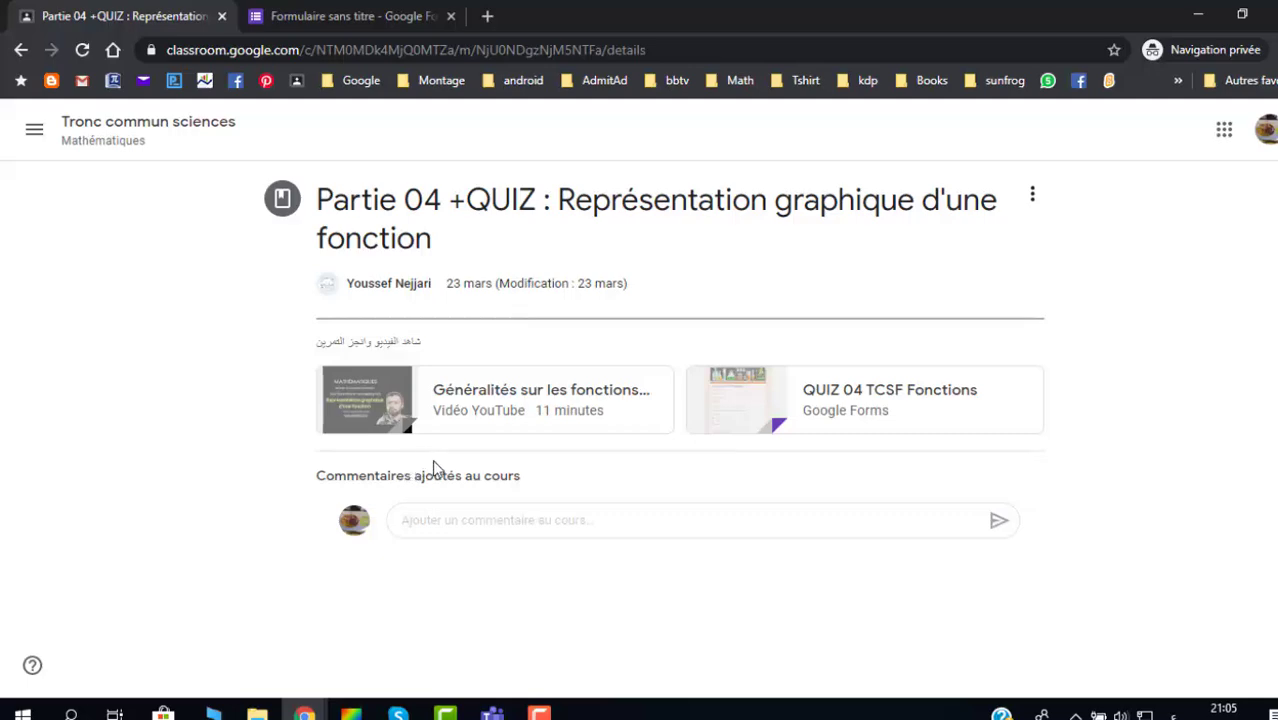
{"action": "left_click", "coordinate": [455, 392]}
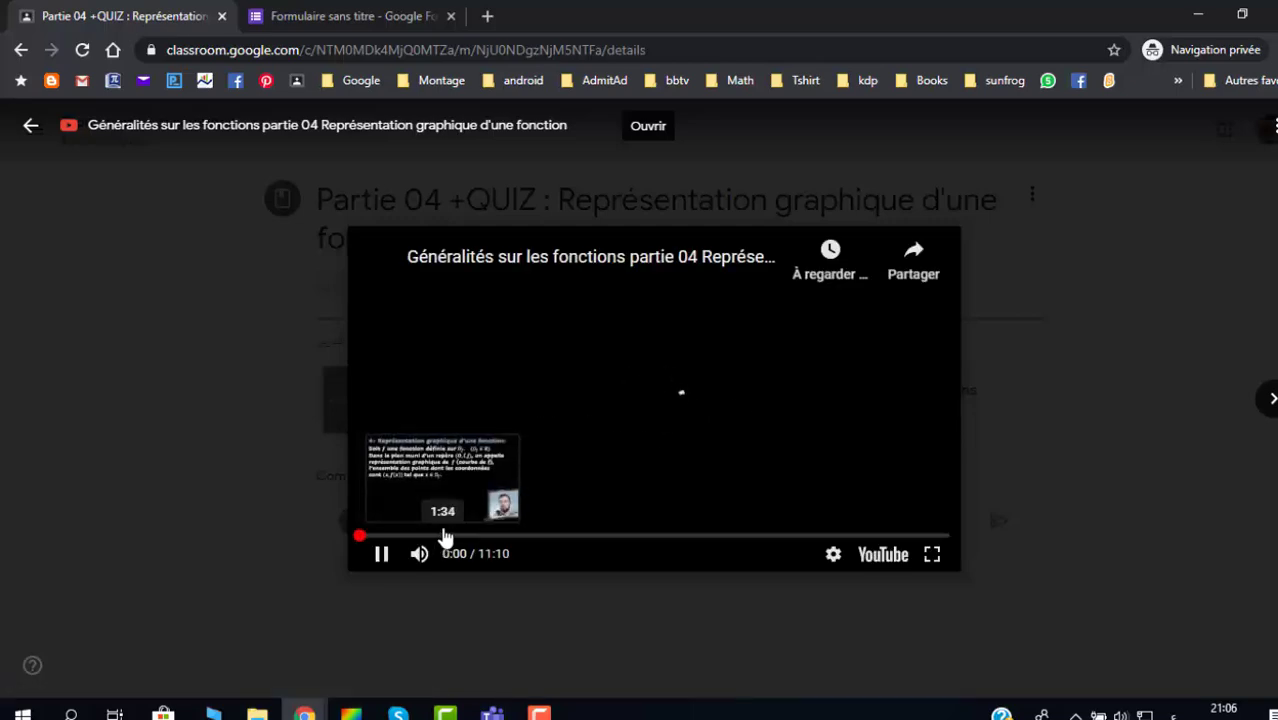
{"action": "left_click", "coordinate": [443, 537]}
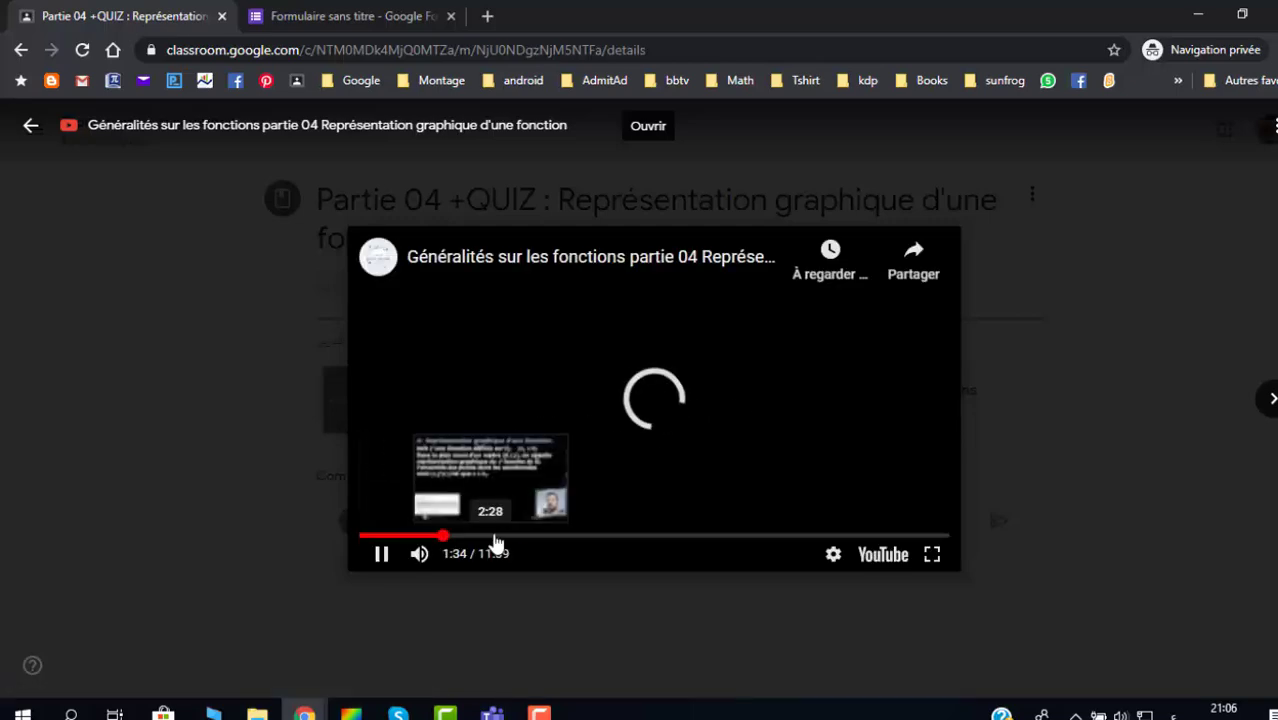
{"action": "left_click", "coordinate": [1035, 276]}
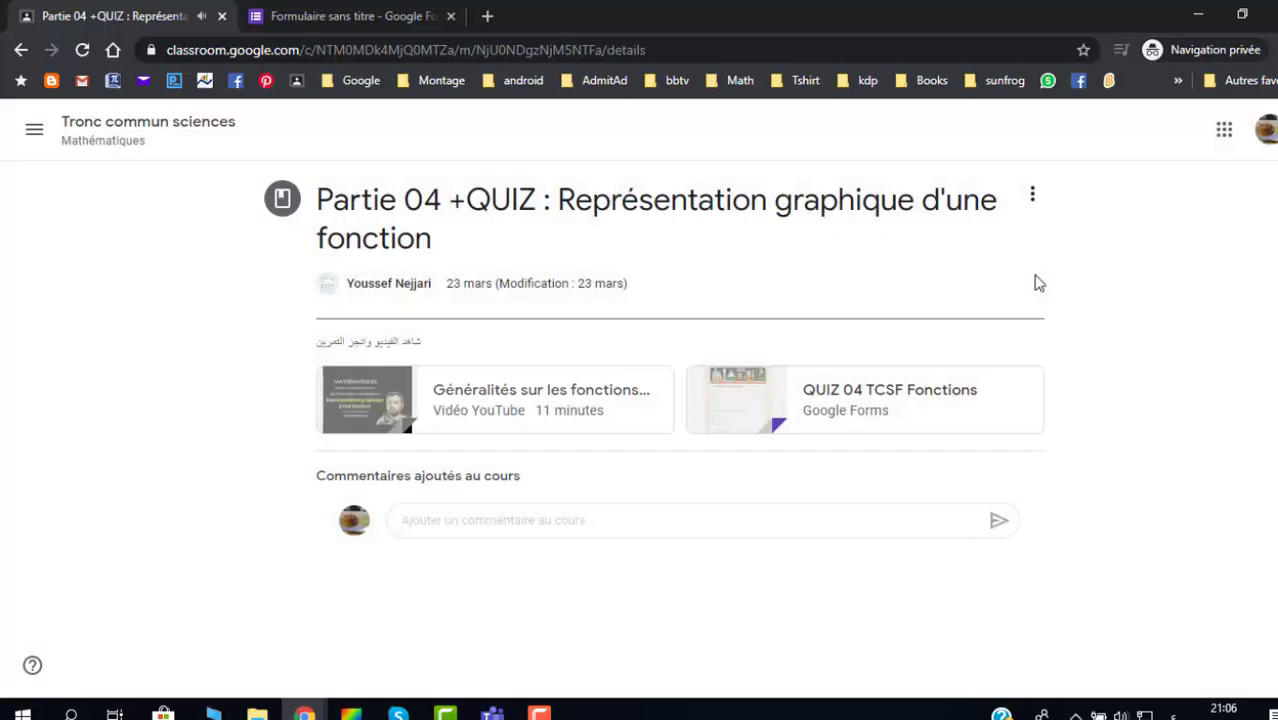
Step: Open the attached QUIZ 04 TCSF Fonctions form and begin entering a name
{"action": "left_click", "coordinate": [866, 401]}
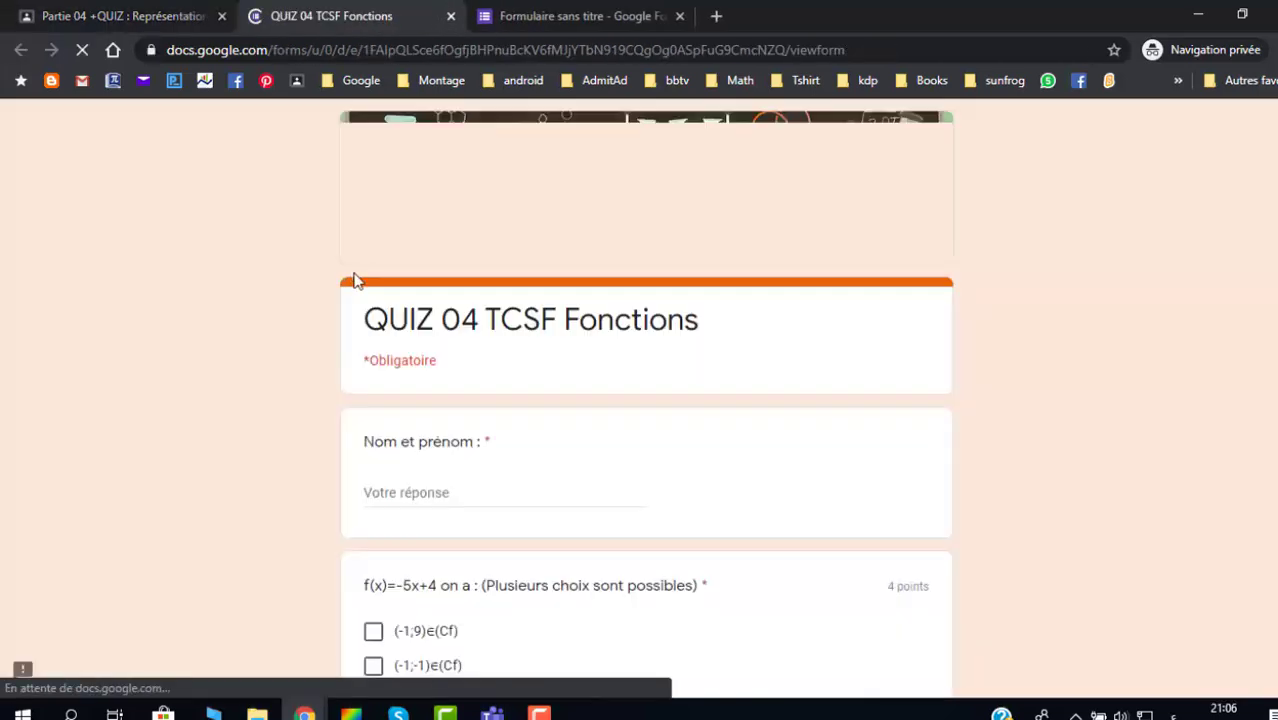
{"action": "scroll", "coordinate": [364, 290], "scroll_direction": "down", "scroll_amount": 2}
{"action": "left_click", "coordinate": [408, 312]}
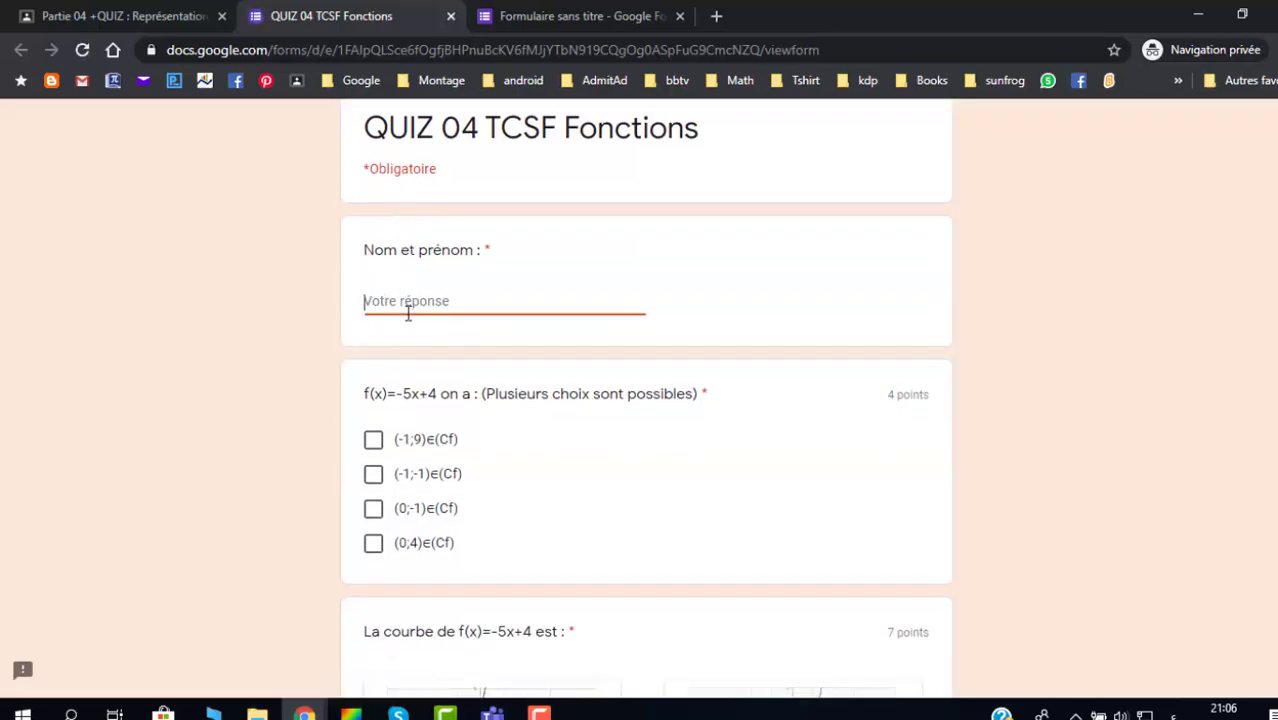
{"action": "type", "text": "سي"}
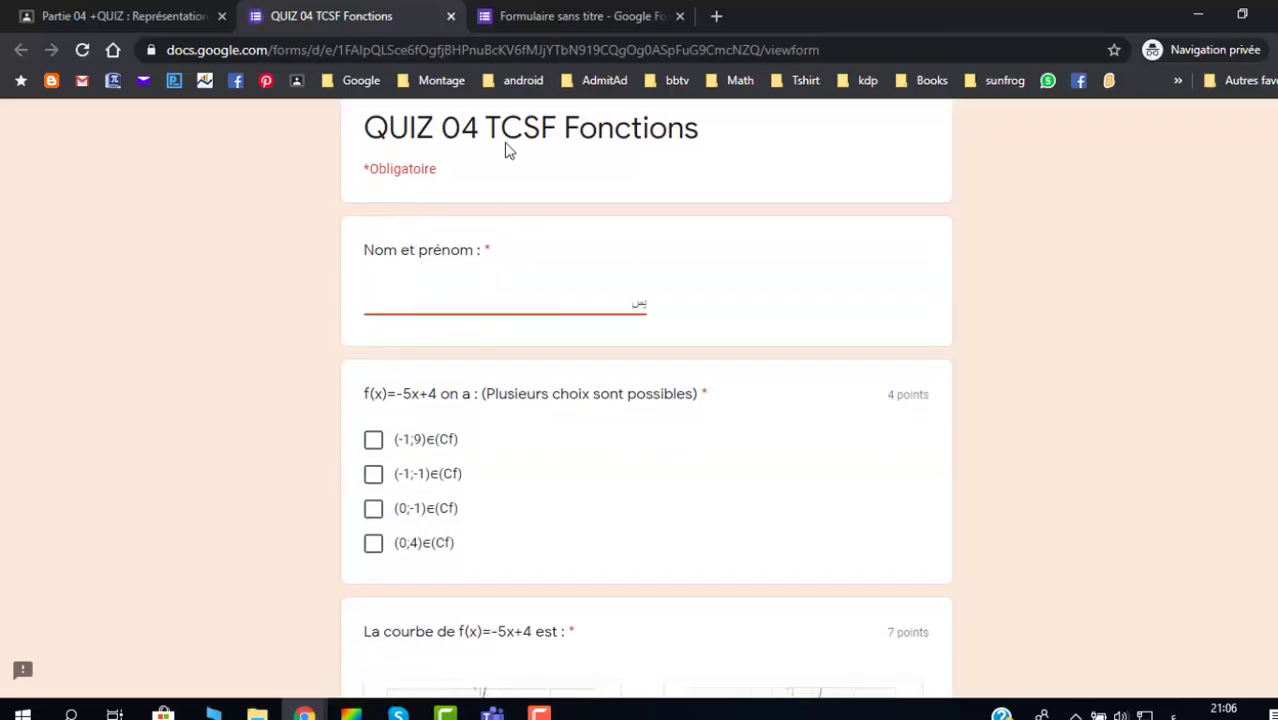
Step: Preview اختبار 01, enter a student name, answer 2 and 5, and submit
{"action": "left_click", "coordinate": [542, 17]}
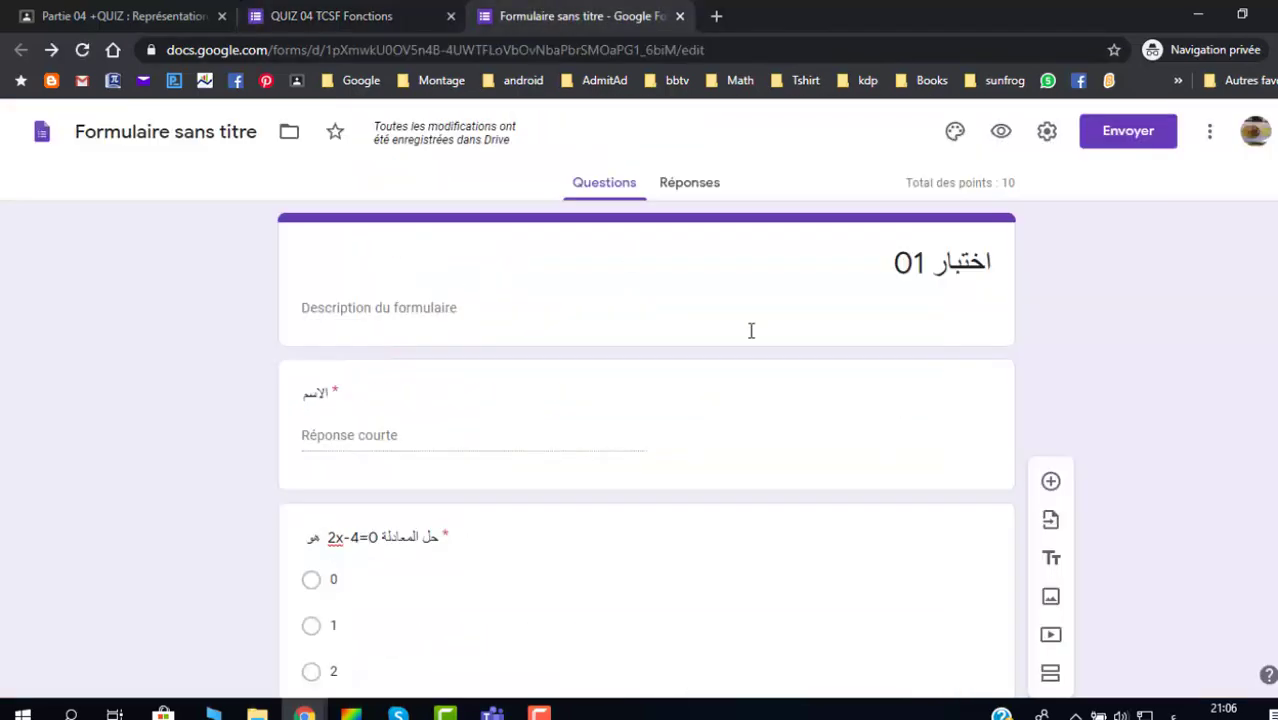
{"action": "left_click", "coordinate": [1001, 131]}
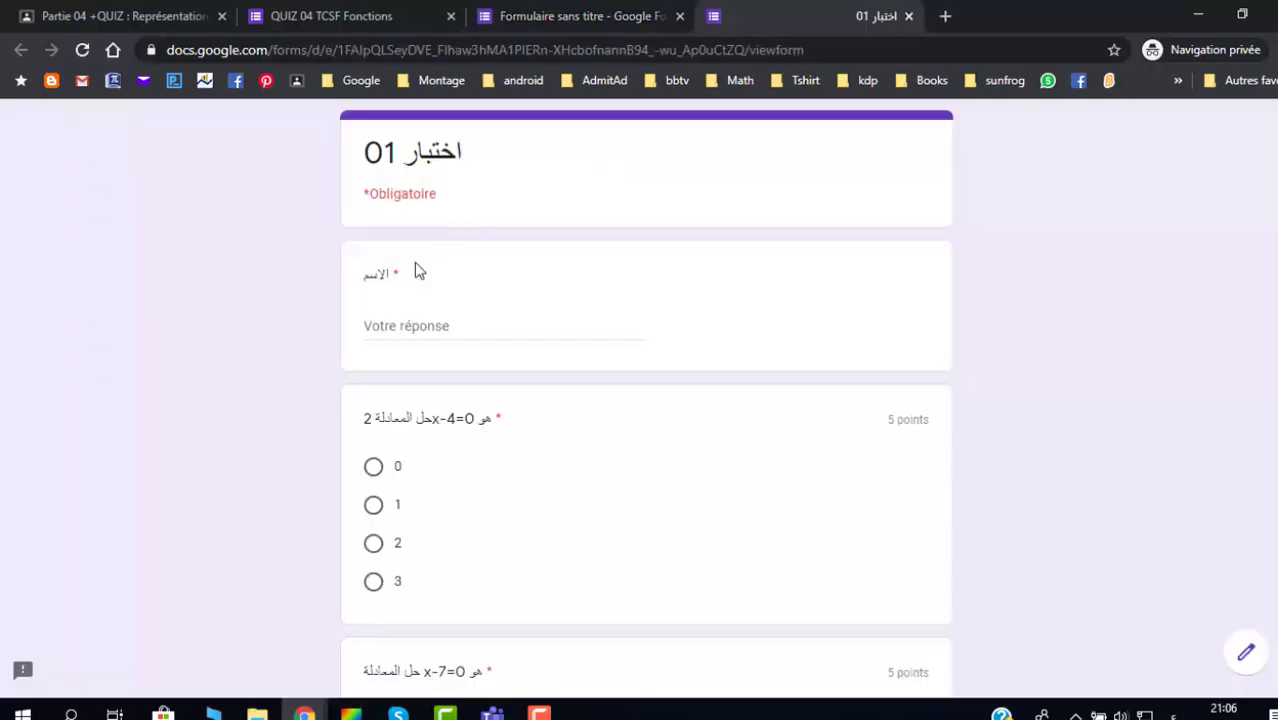
{"action": "type", "text": "محمد نجاري"}
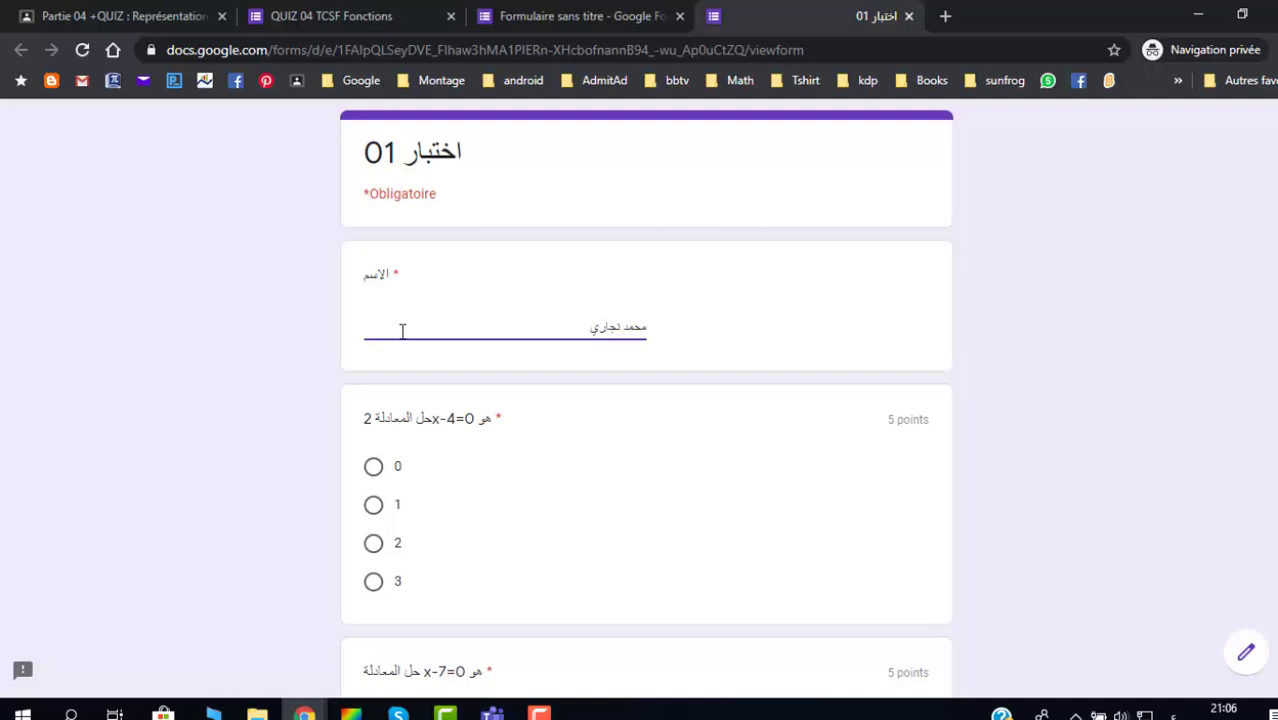
{"action": "scroll", "coordinate": [399, 386], "scroll_direction": "down", "scroll_amount": 2}
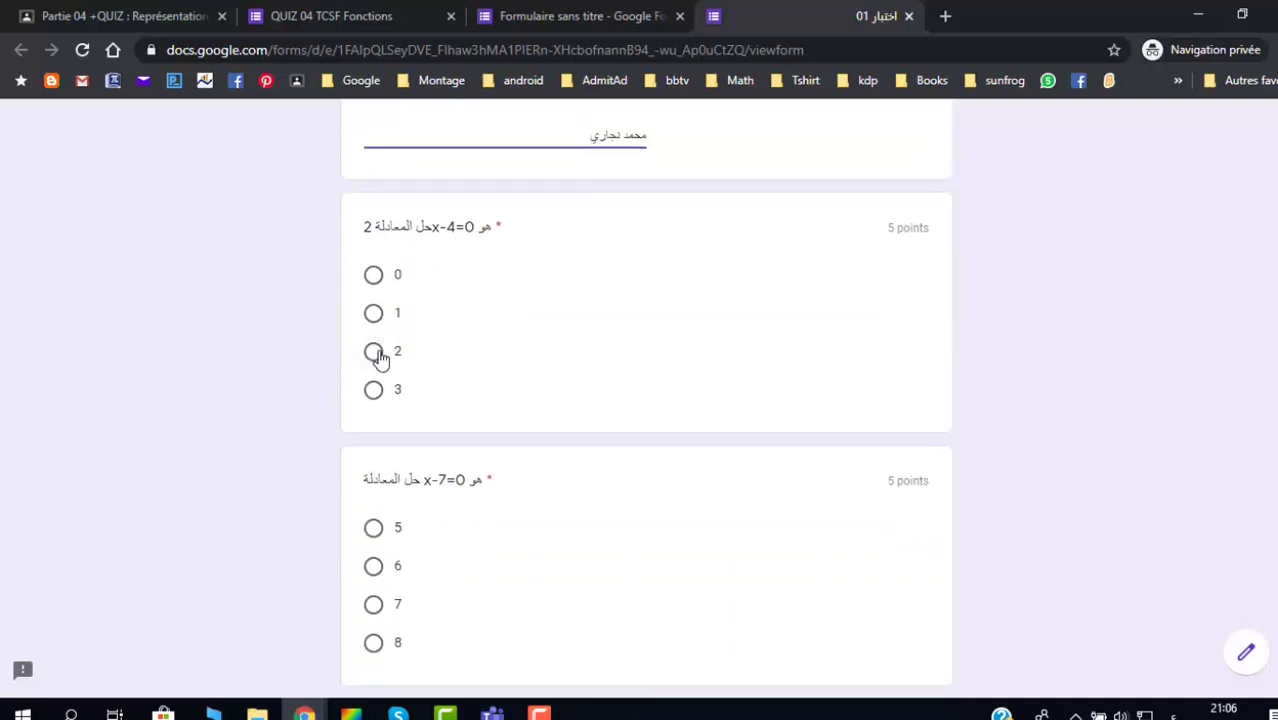
{"action": "left_click", "coordinate": [380, 355]}
{"action": "scroll", "coordinate": [395, 380], "scroll_direction": "down", "scroll_amount": 2}
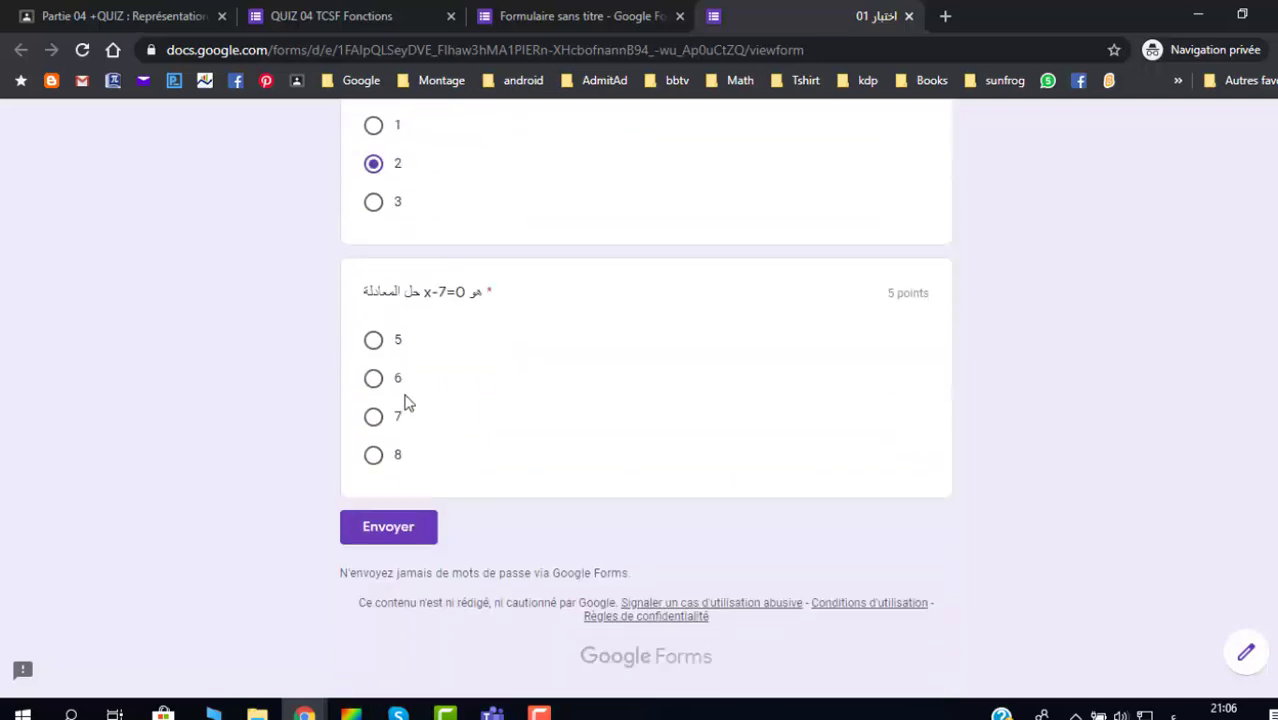
{"action": "left_click", "coordinate": [372, 342]}
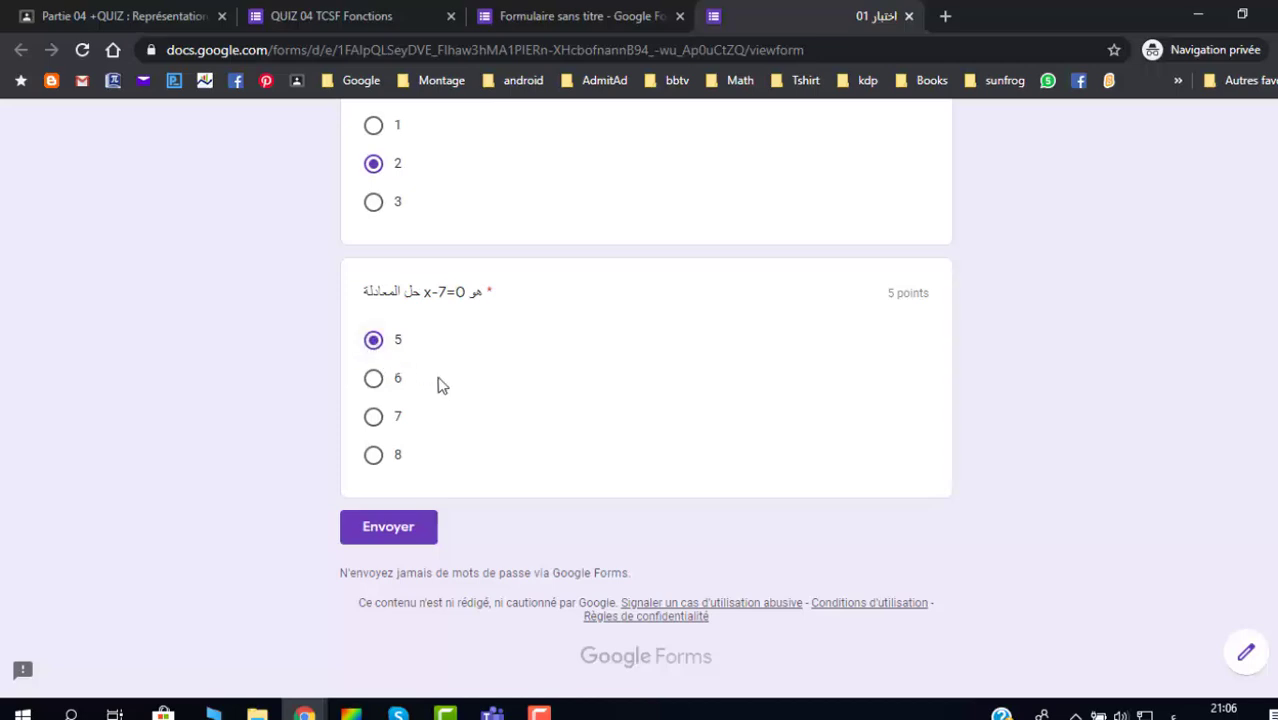
{"action": "left_click", "coordinate": [389, 530]}
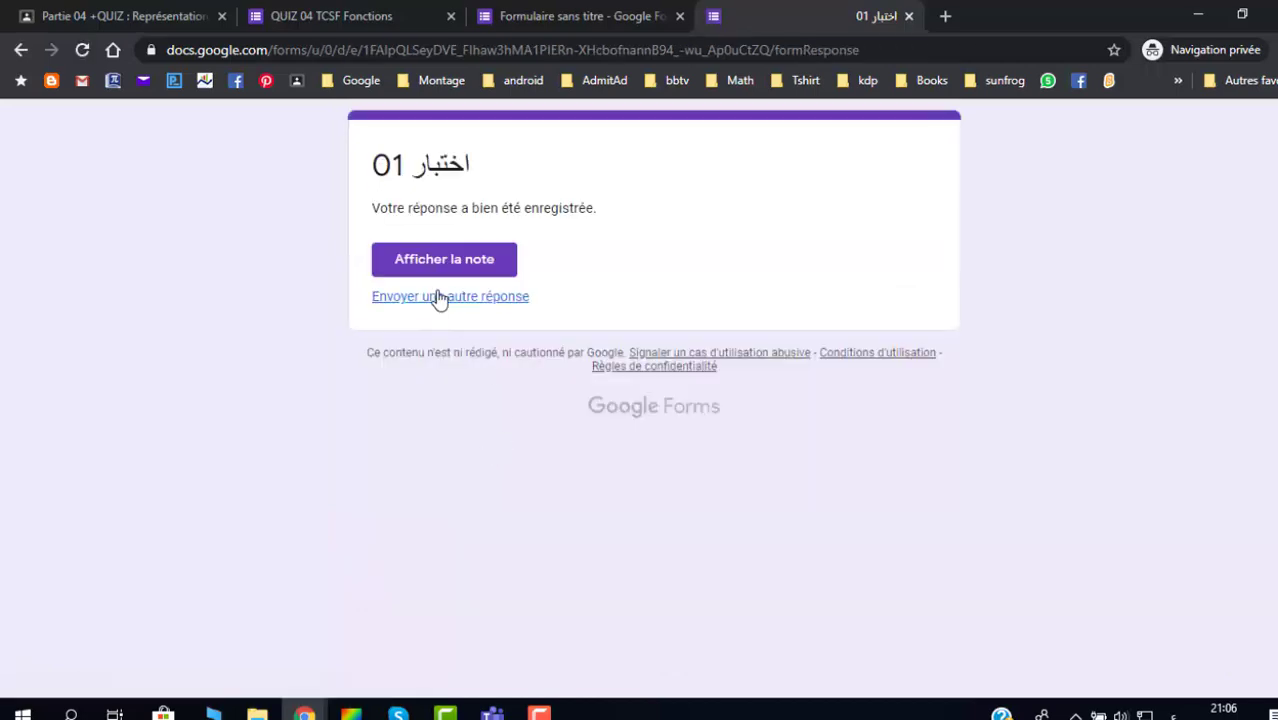
Step: Review the submission's 5/10 score, with 7 shown as the correct second answer
{"action": "left_click", "coordinate": [439, 262]}
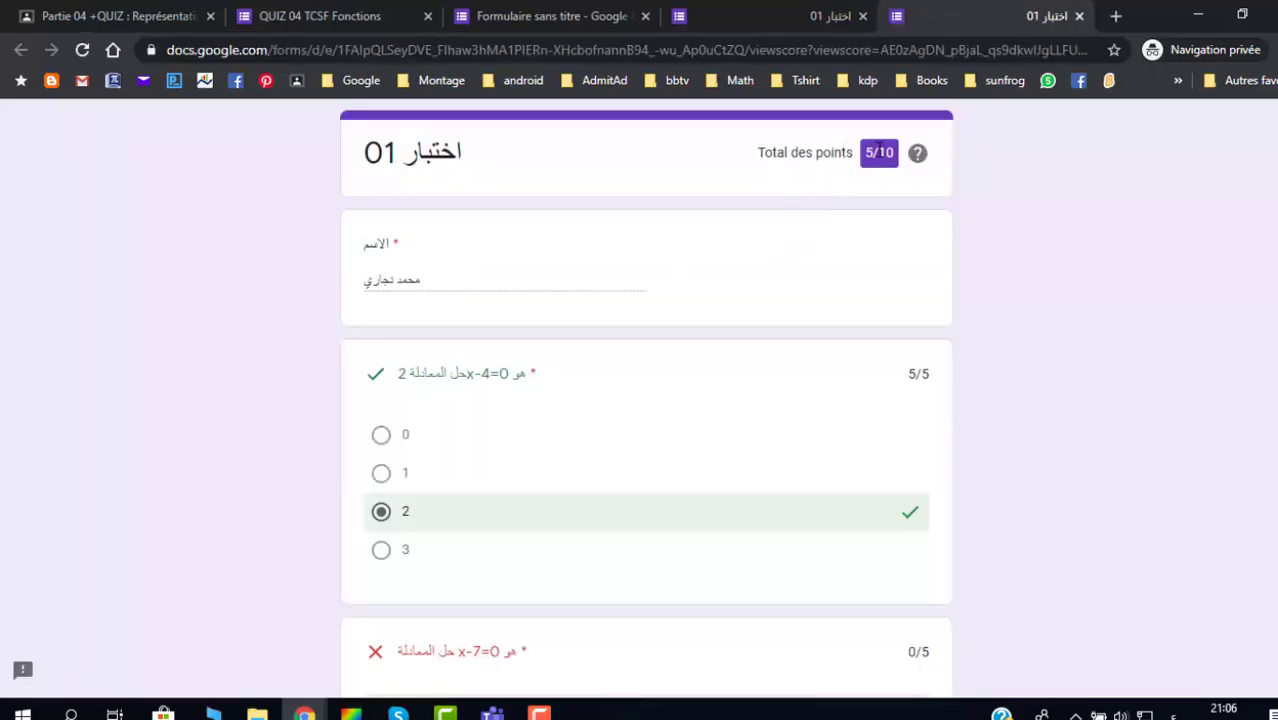
{"action": "scroll", "coordinate": [887, 180], "scroll_direction": "down", "scroll_amount": 1}
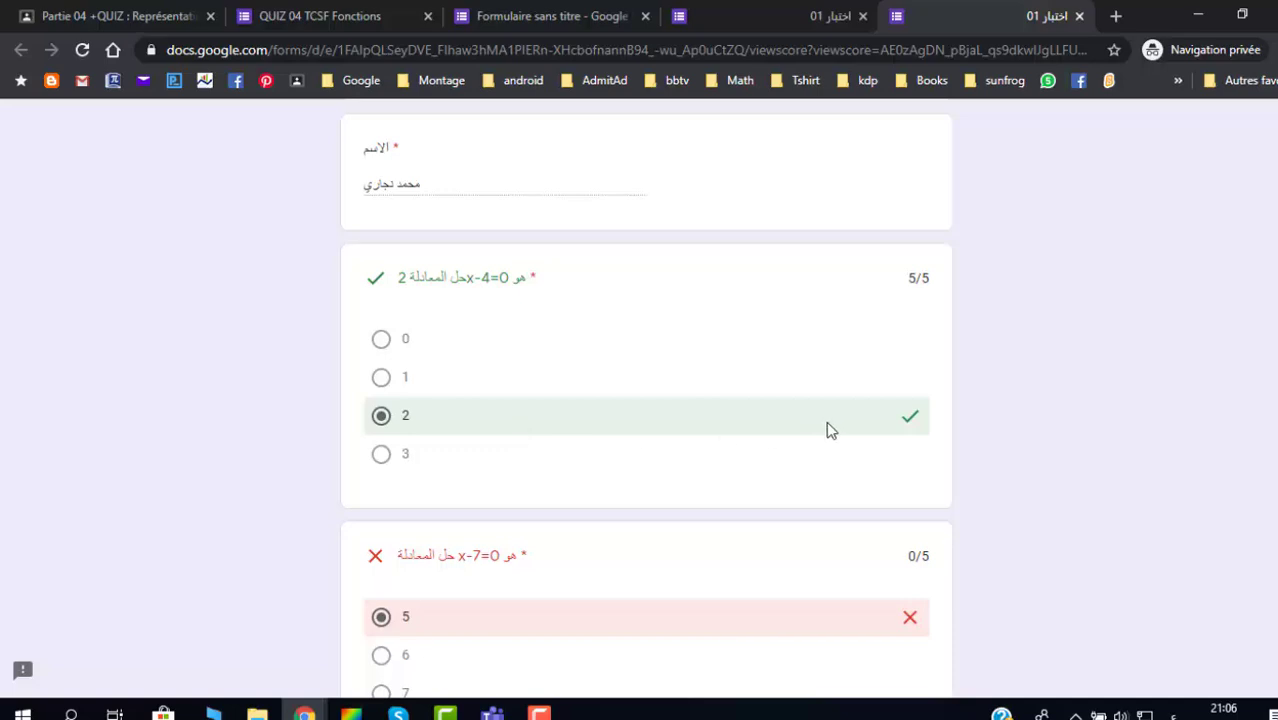
{"action": "scroll", "coordinate": [826, 429], "scroll_direction": "down", "scroll_amount": 2}
{"action": "scroll", "coordinate": [505, 425], "scroll_direction": "down", "scroll_amount": 1}
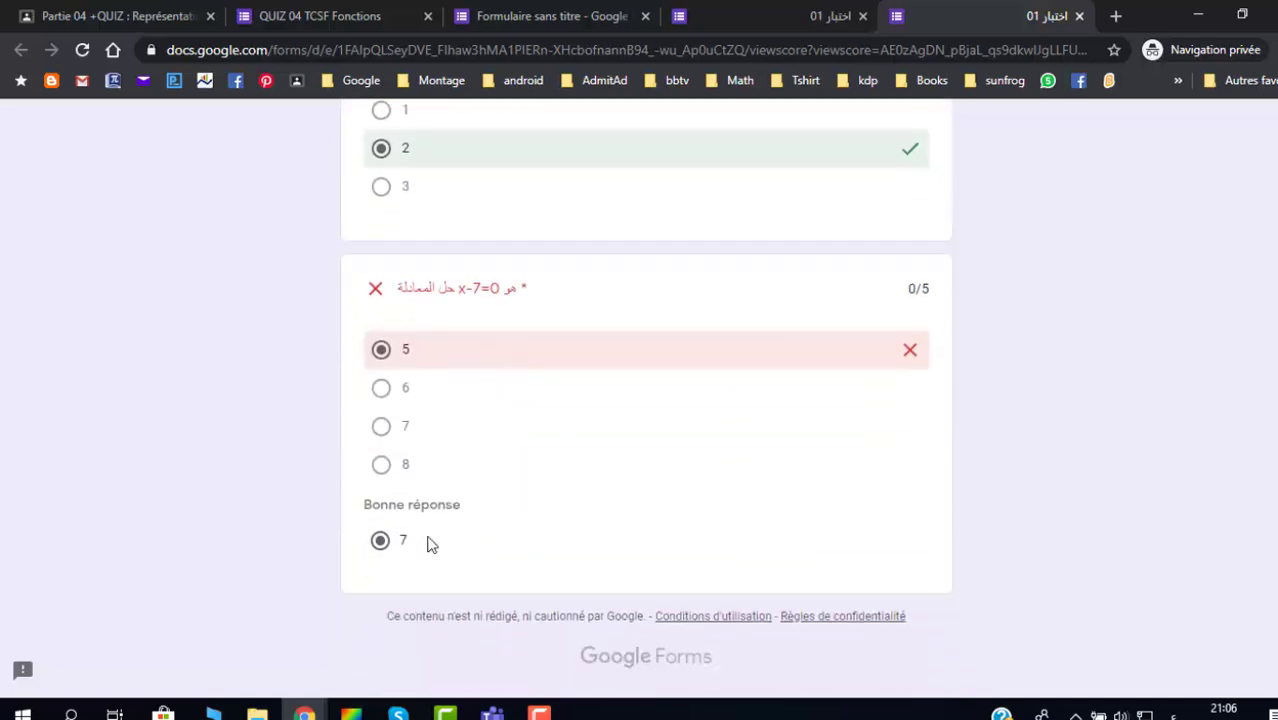
{"action": "scroll", "coordinate": [452, 534], "scroll_direction": "up", "scroll_amount": 4}
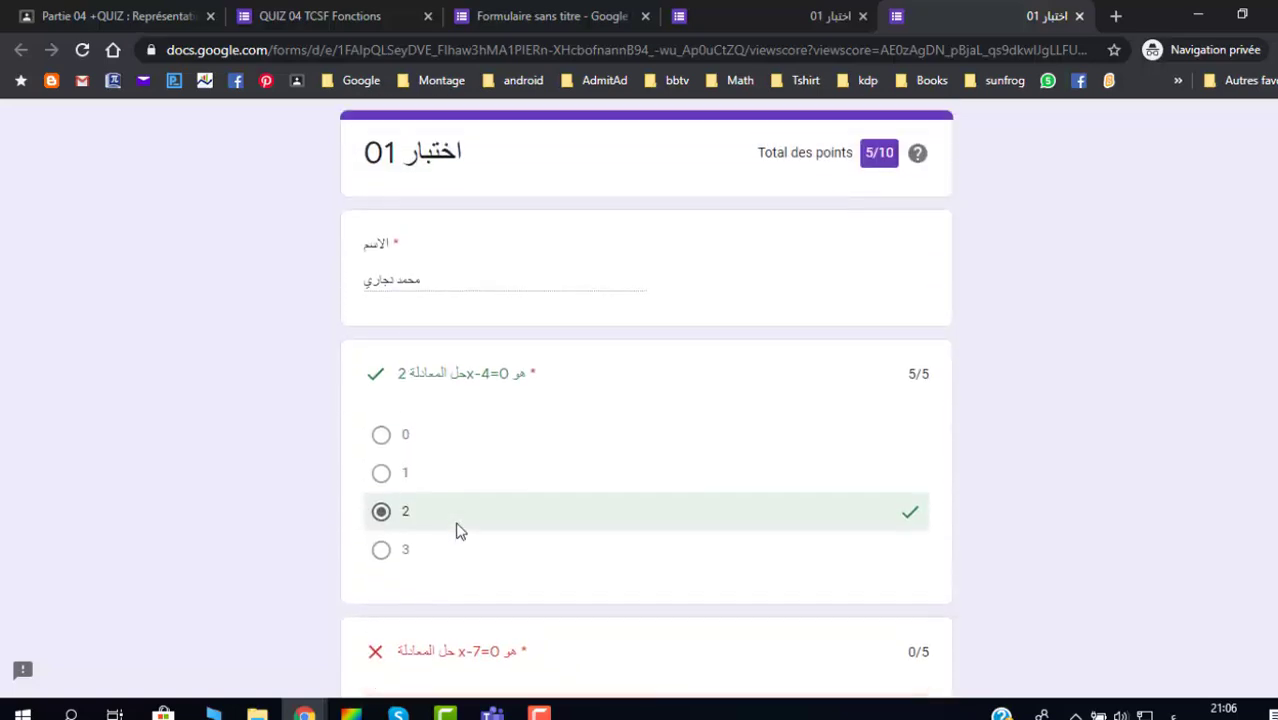
{"action": "scroll", "coordinate": [885, 195], "scroll_direction": "down", "scroll_amount": 4}
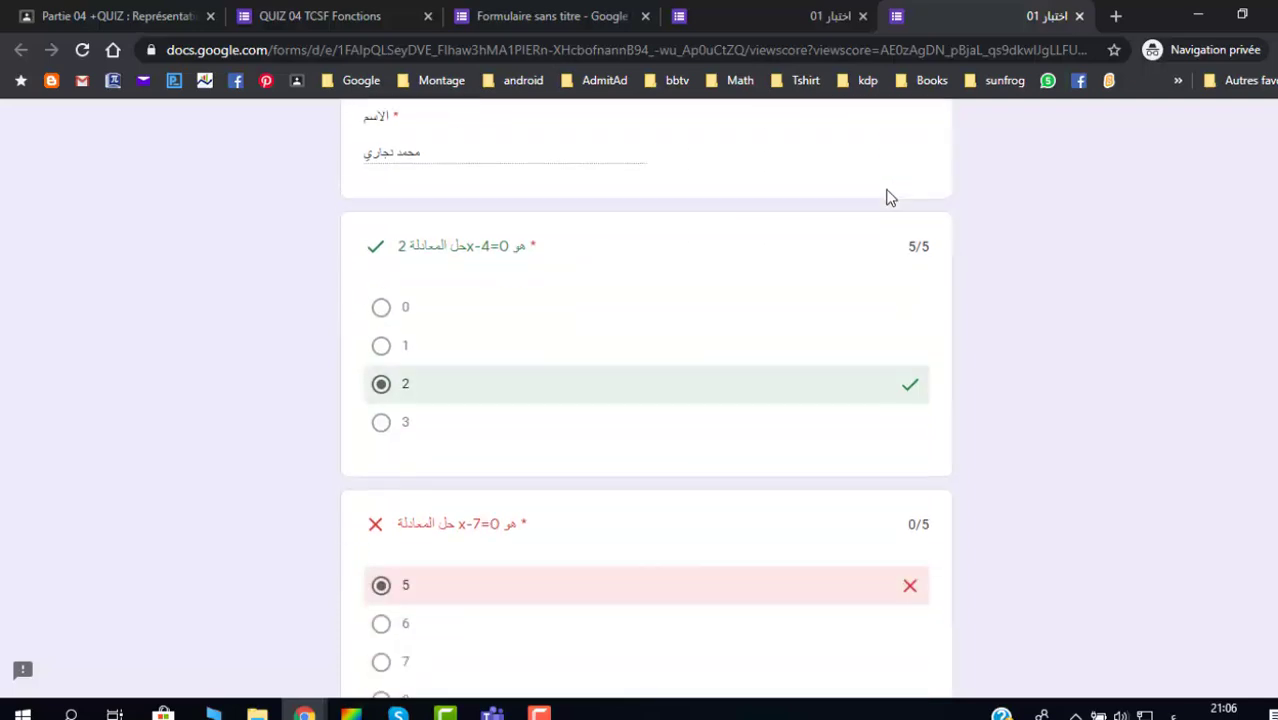
{"action": "scroll", "coordinate": [500, 370], "scroll_direction": "up", "scroll_amount": 4}
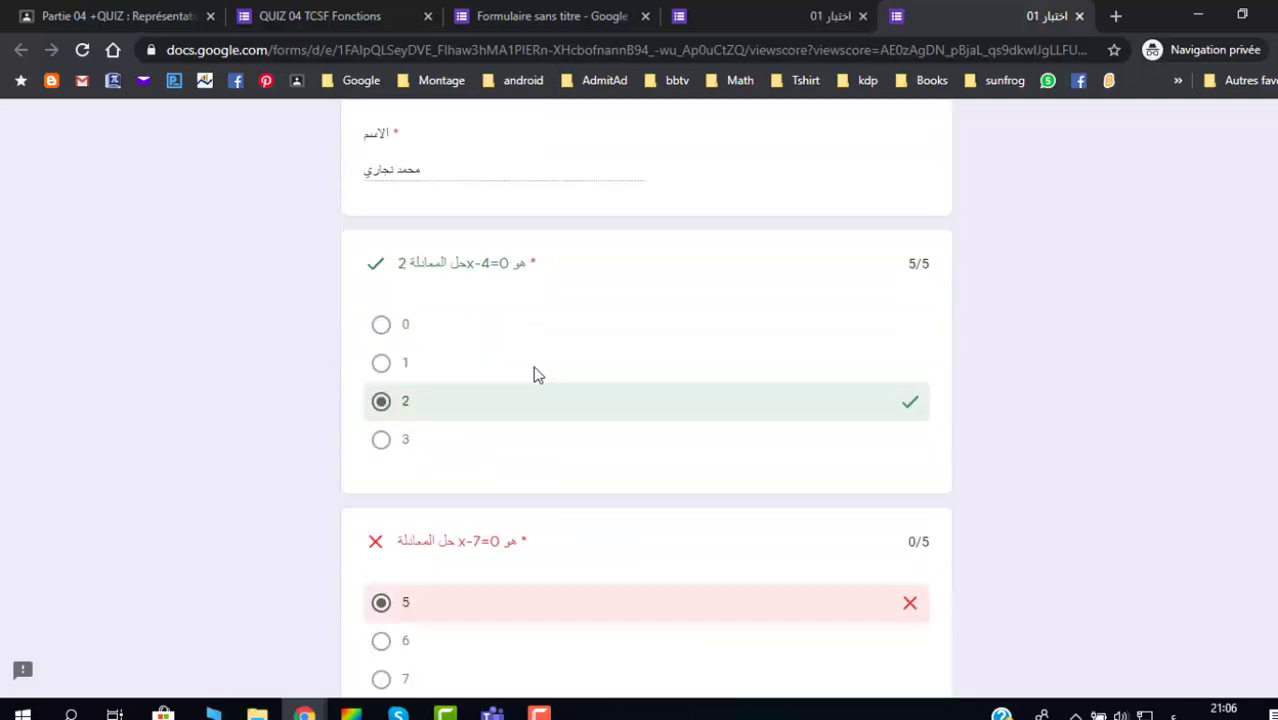
Step: View the quiz's Réponses summary: one response, mean, median and range 5/10
{"action": "left_click", "coordinate": [743, 16]}
{"action": "left_click", "coordinate": [560, 17]}
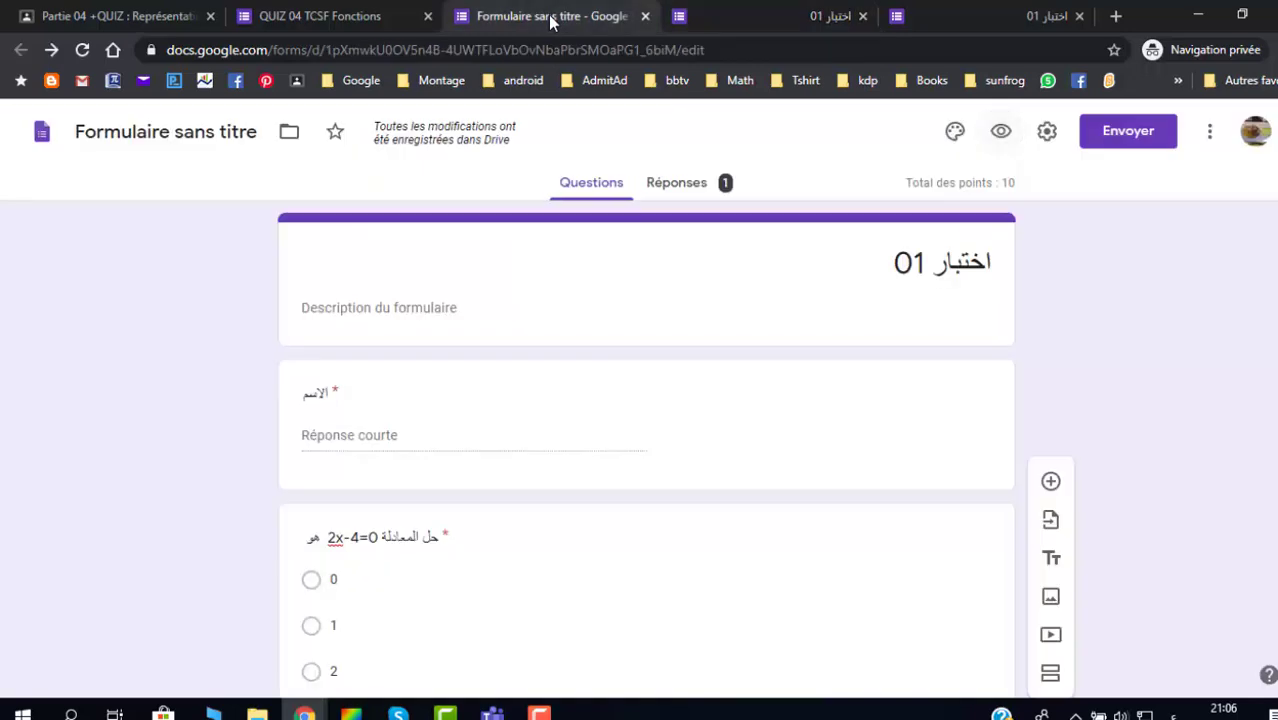
{"action": "left_click", "coordinate": [672, 184]}
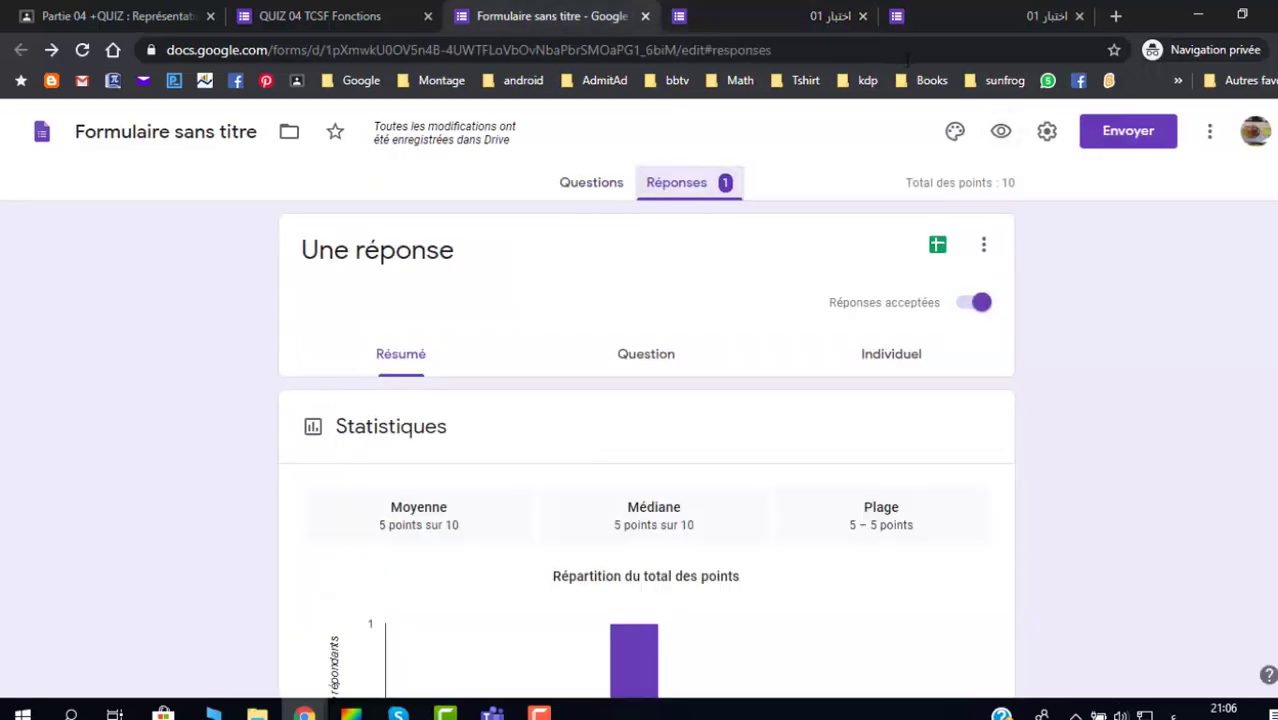
{"action": "scroll", "coordinate": [563, 400], "scroll_direction": "down", "scroll_amount": 1}
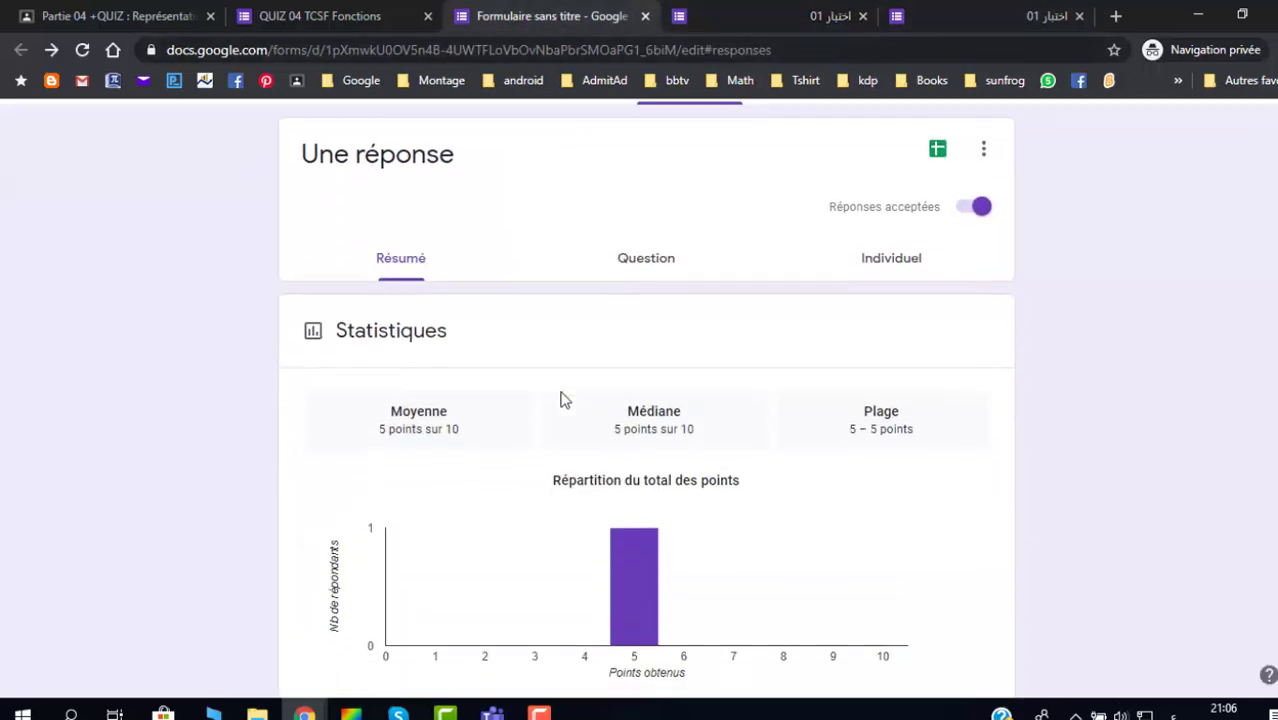